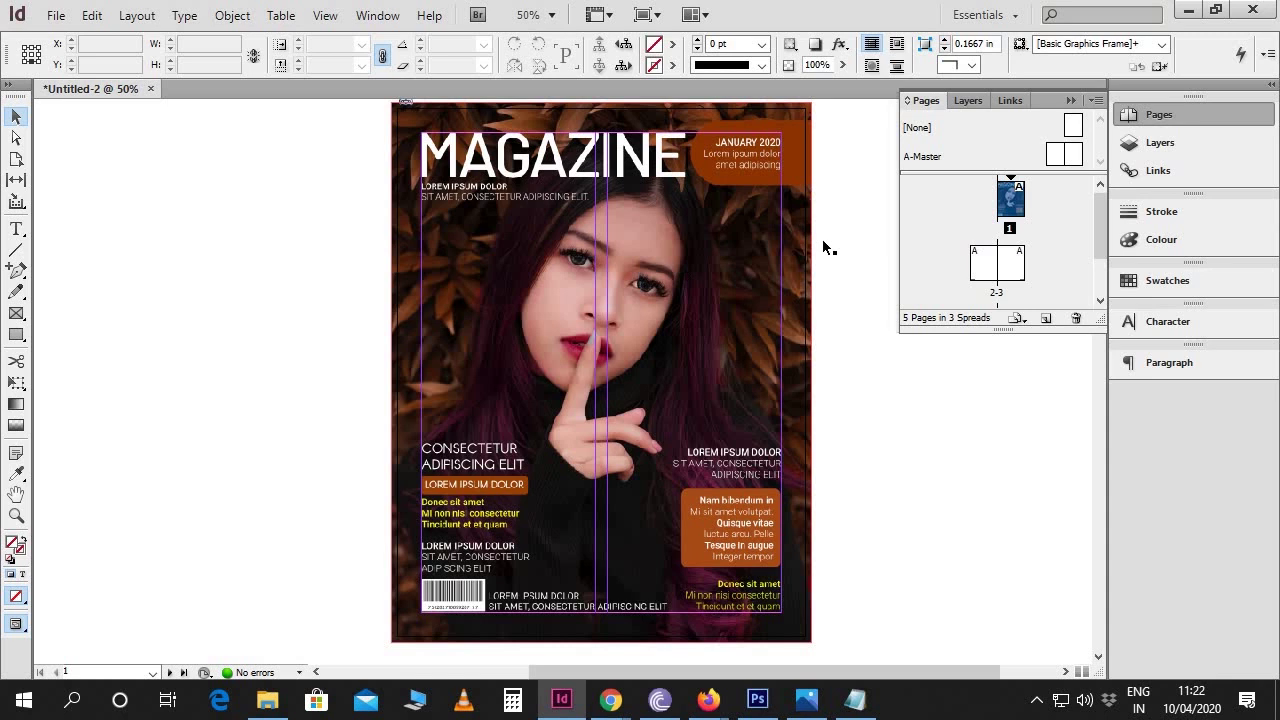
Go to the empty spread of pages 2-3 and bring page 2 into view
double_click(988, 272)
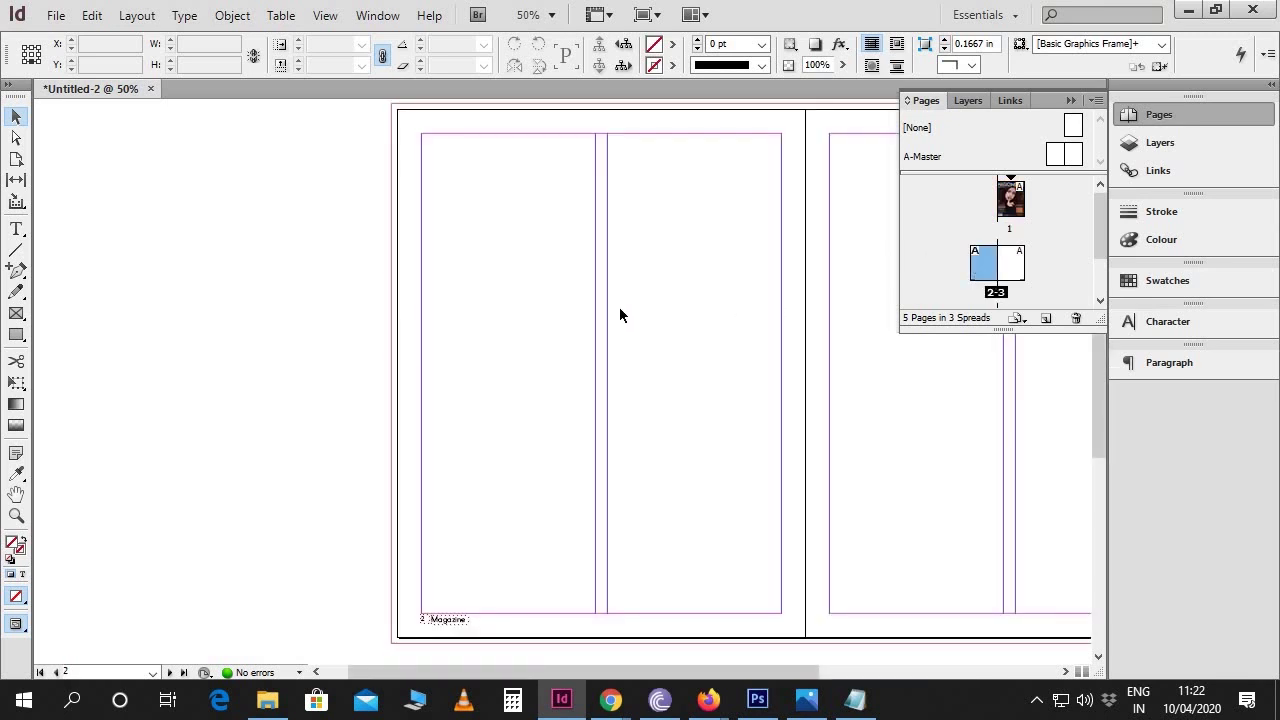
scroll(570, 322, up, 1)
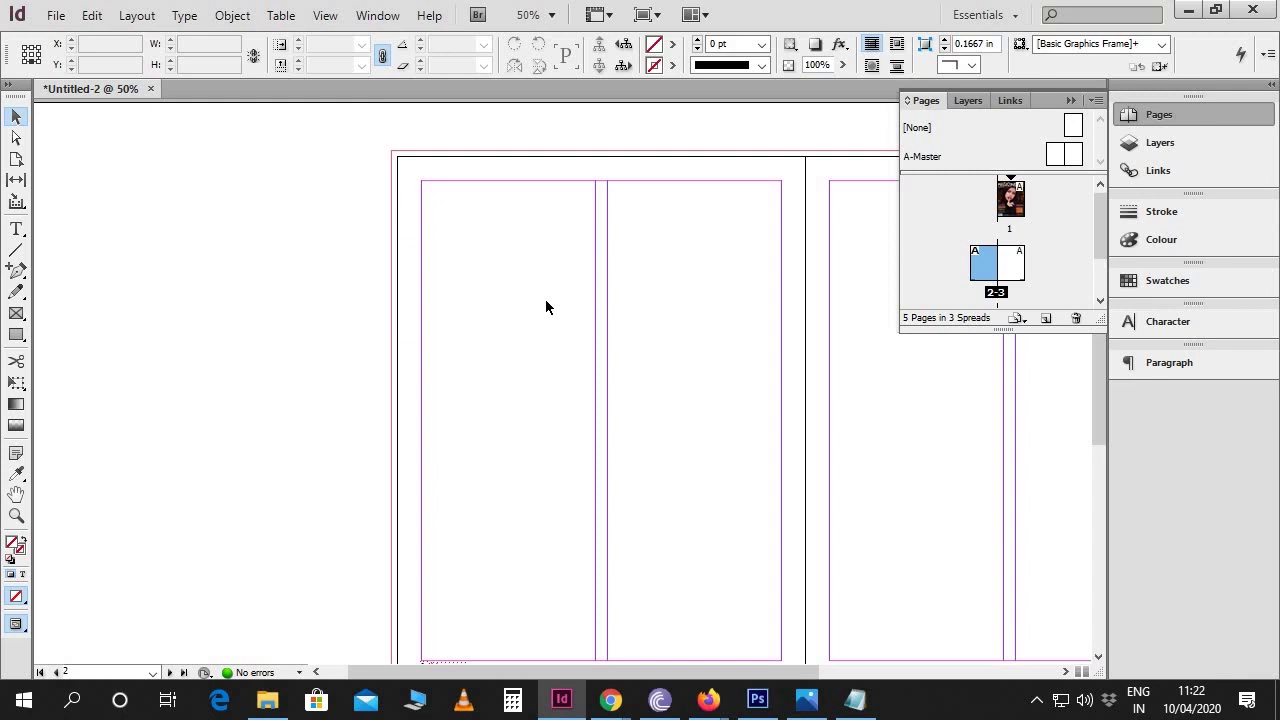
drag(591, 302, 477, 288)
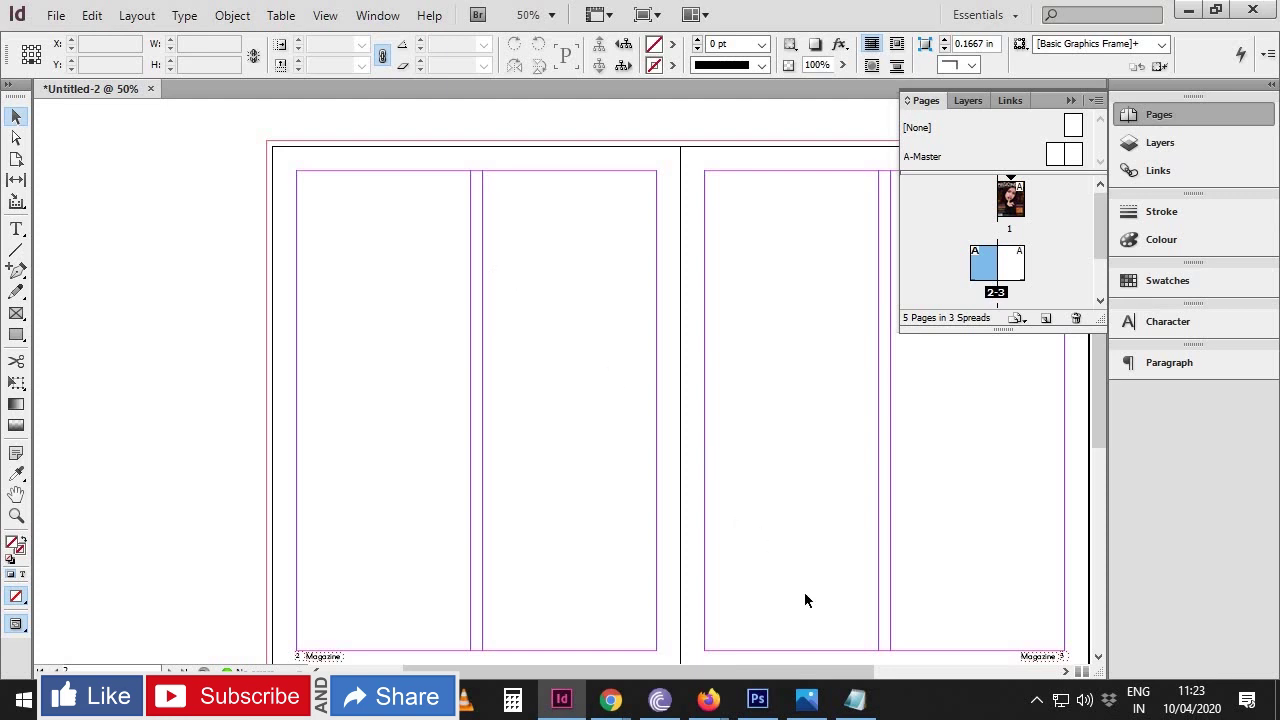
Switch to the details file in Notepad and copy the heading "Contents"
click(855, 698)
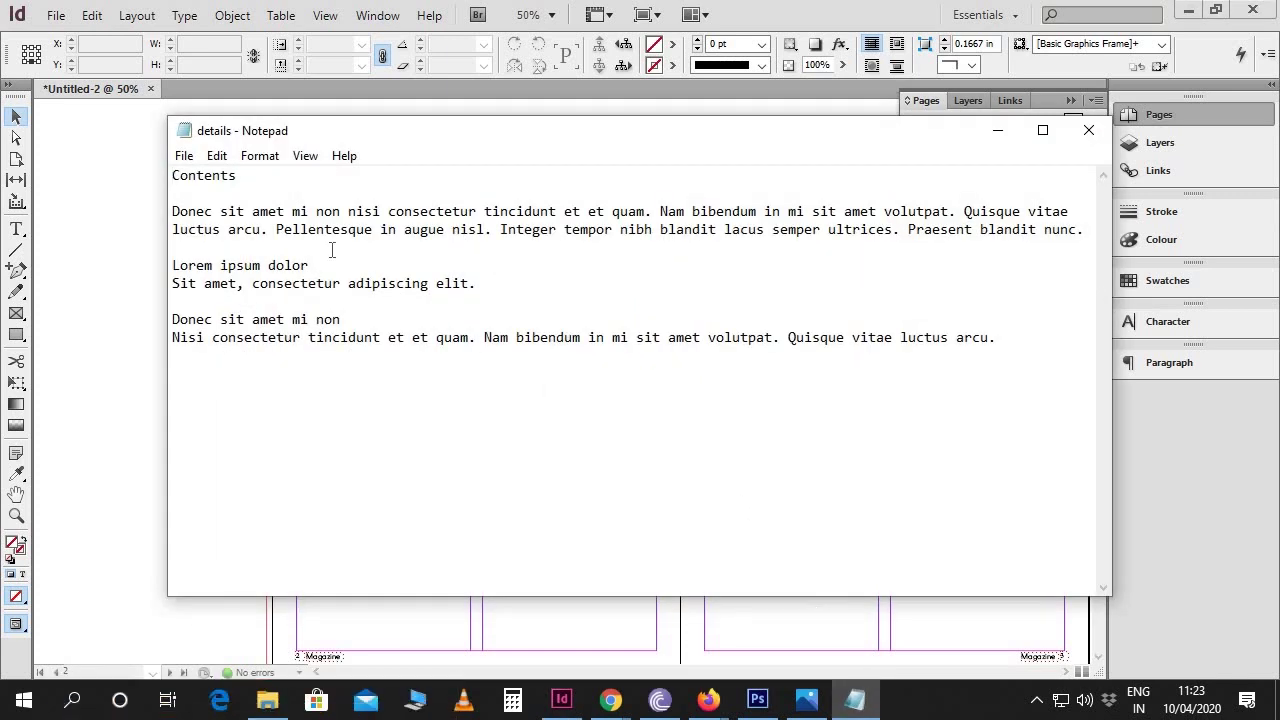
drag(269, 178, 160, 182)
click(150, 201)
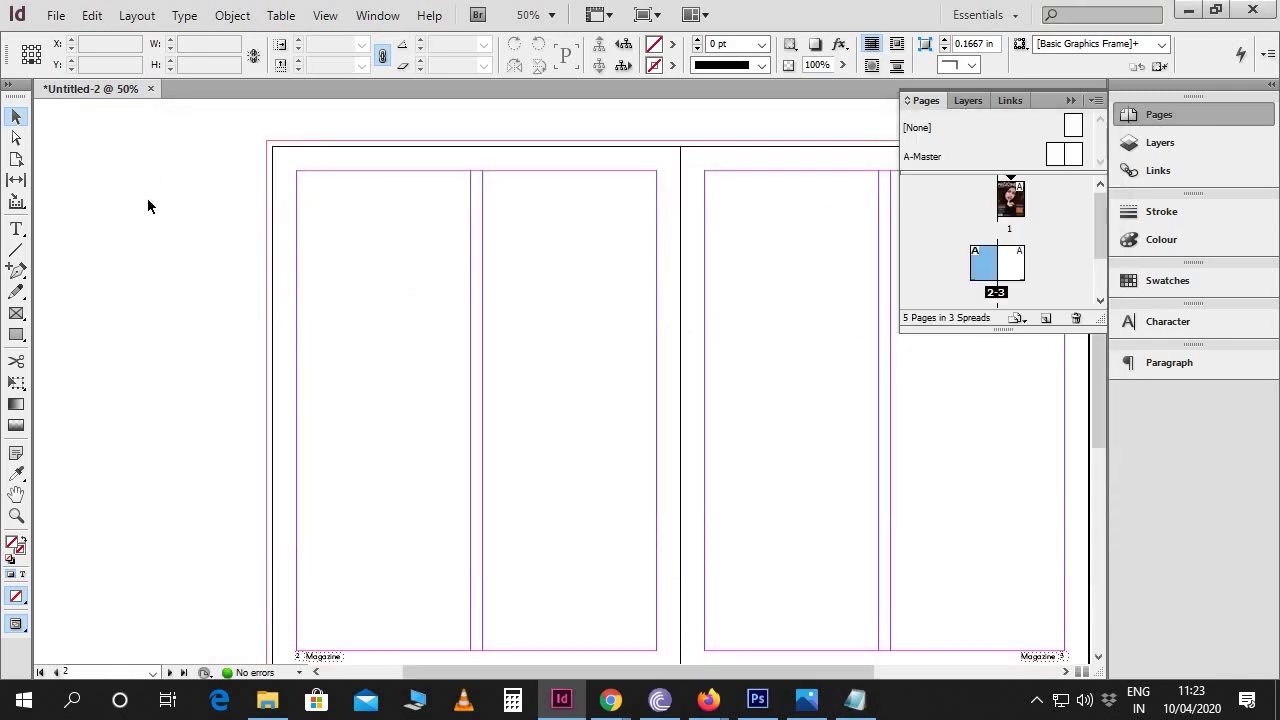
Create a text frame about 3.6 by 1.3 in across page 2's first column, near its upper margin, containing "Contents"
click(17, 231)
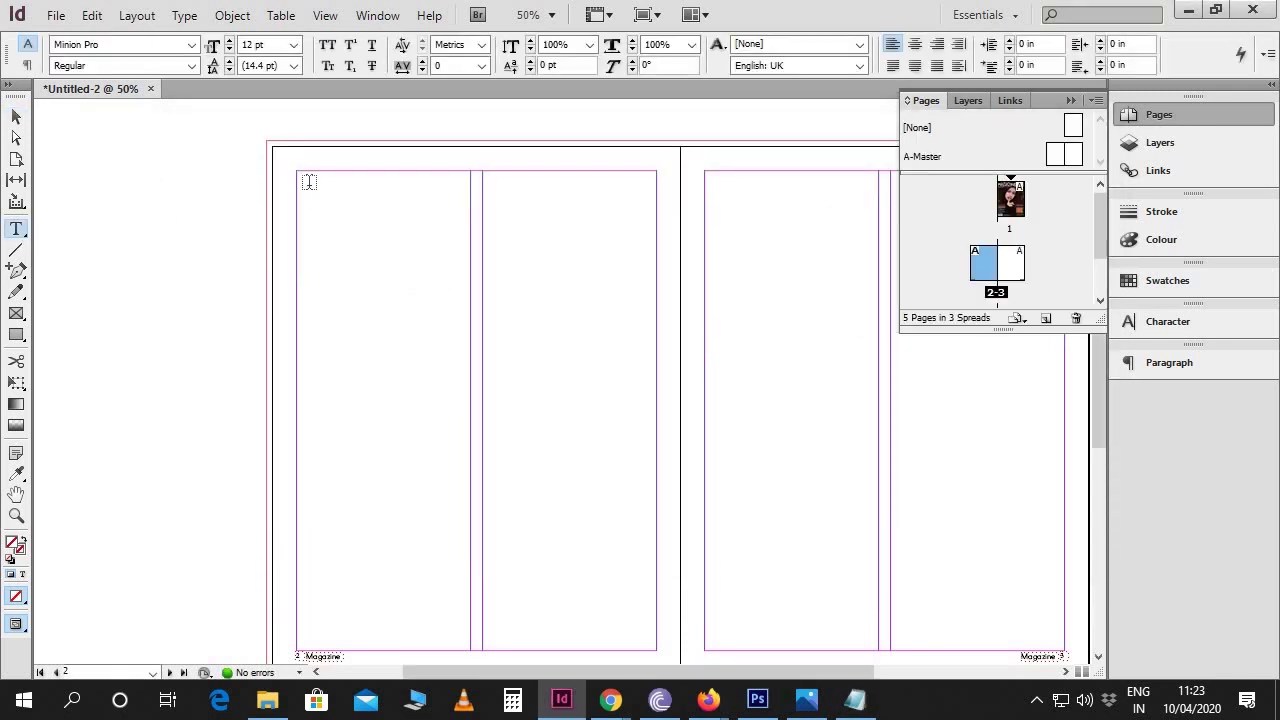
drag(297, 190, 470, 251)
text(Contents)
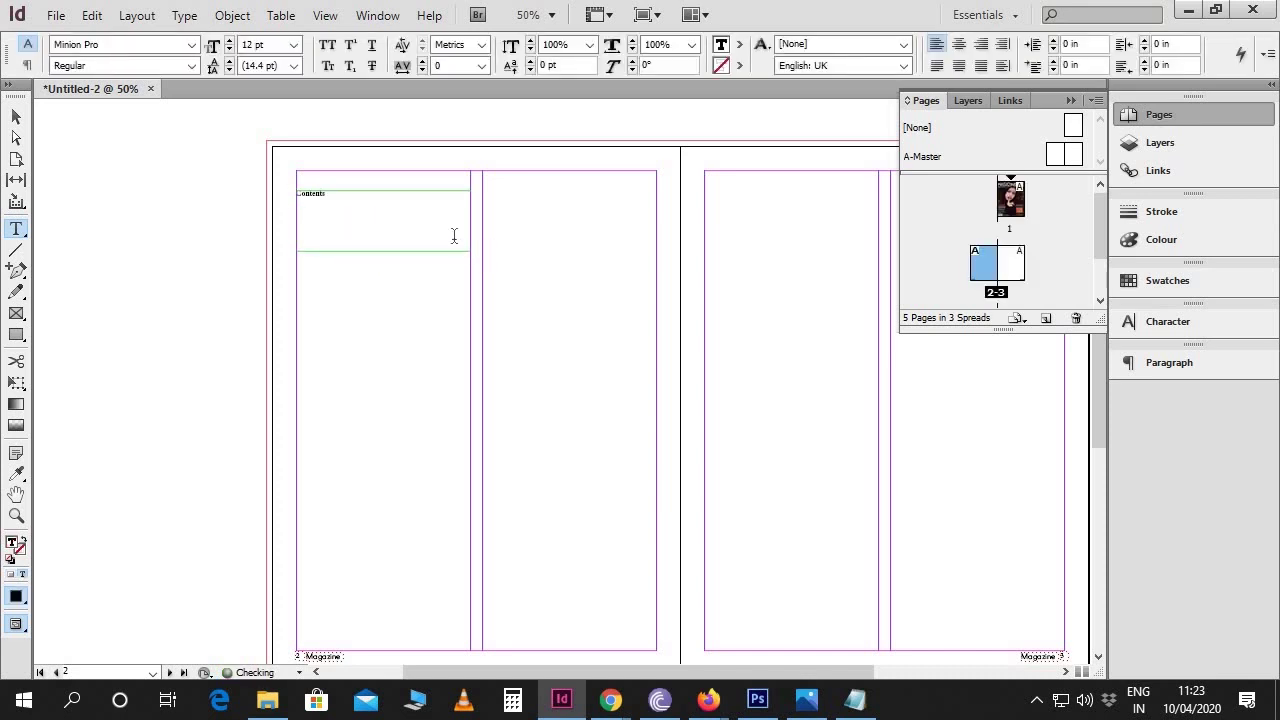
key(ctrl+=)
key(ctrl+=)
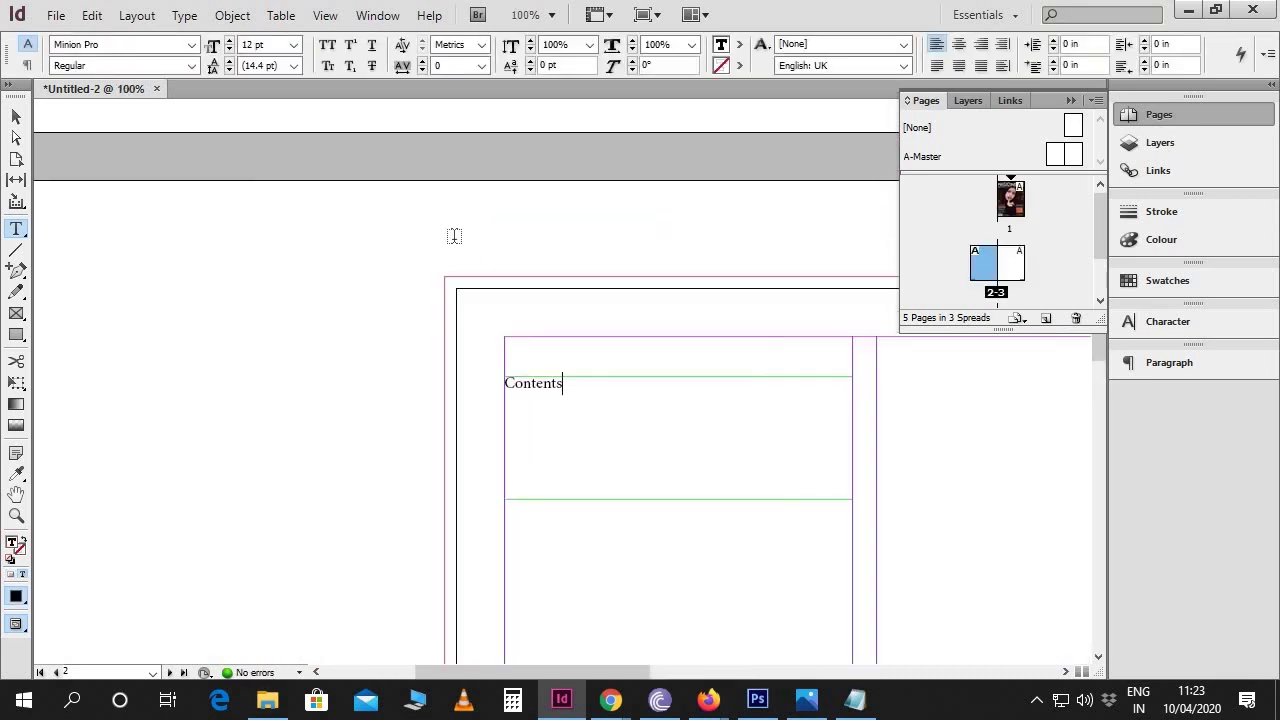
Format the "Contents" heading in the Arcon font at 46 pt
key(ctrl+a)
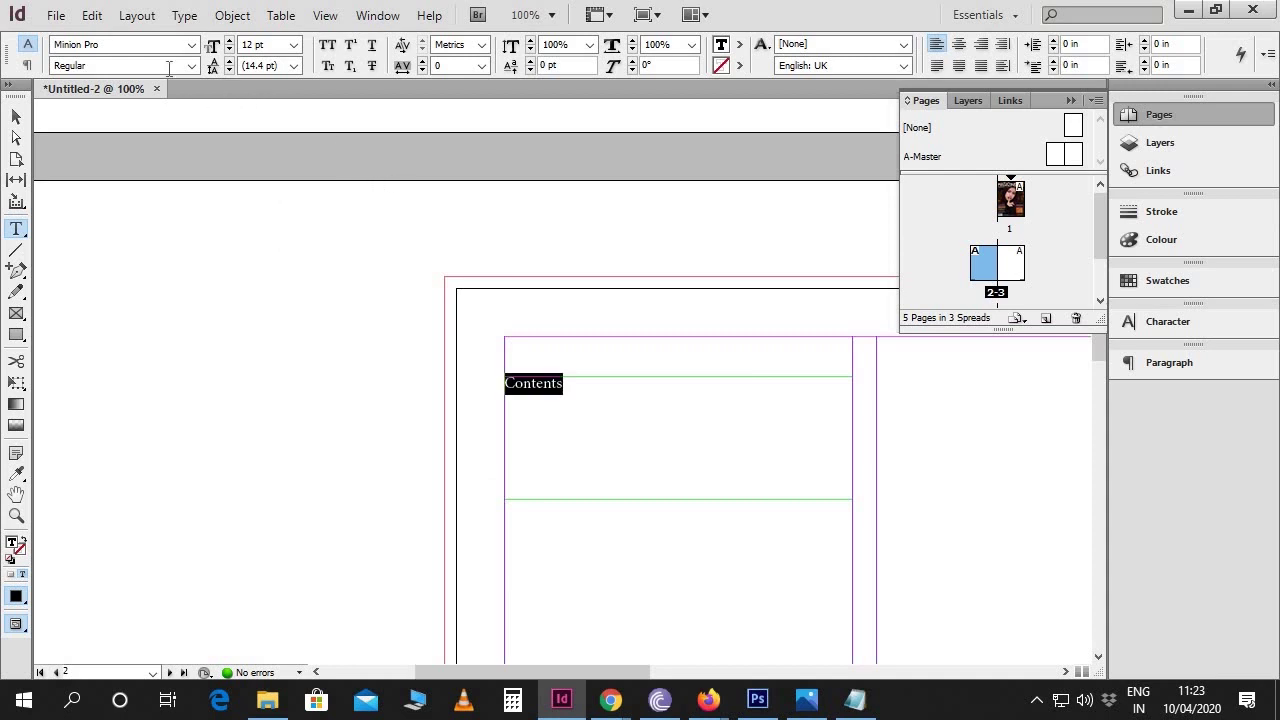
drag(129, 49, 60, 46)
text(Arcon)
key(Return)
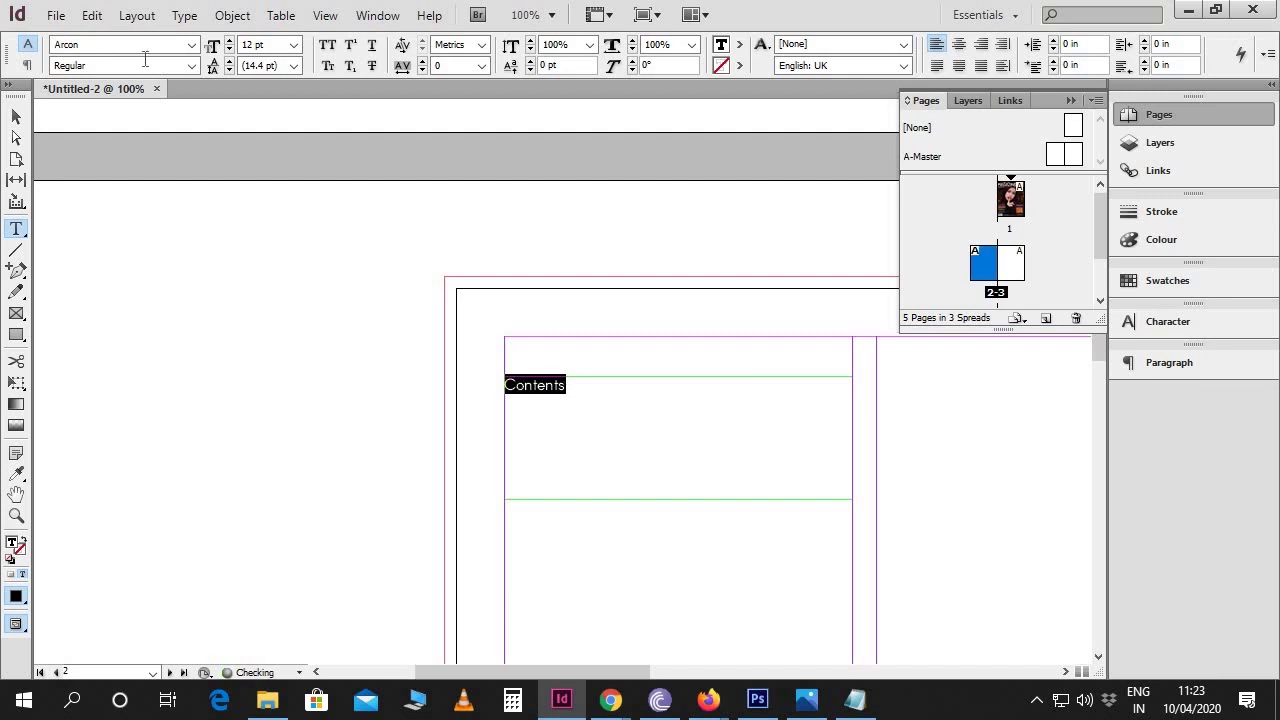
drag(278, 46, 216, 46)
text(46)
key(Return)
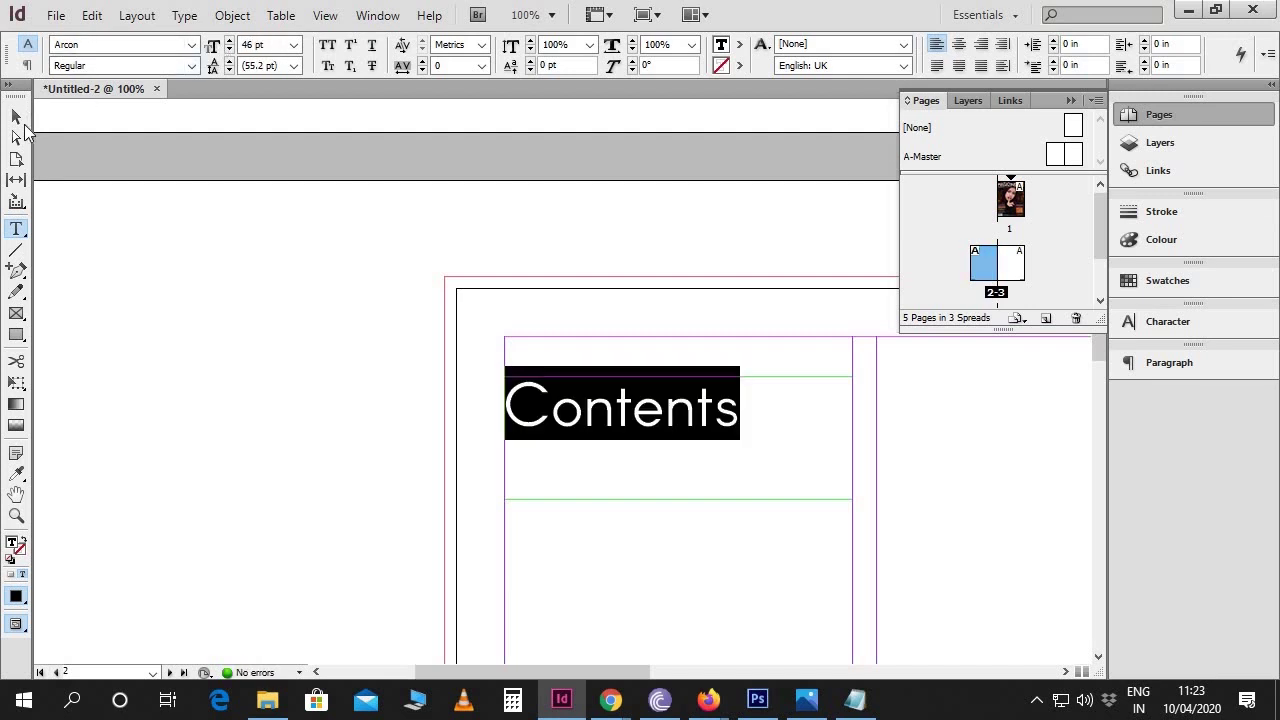
Shrink the heading's text frame to about 3.5 in wide and 0.575 in high
click(16, 117)
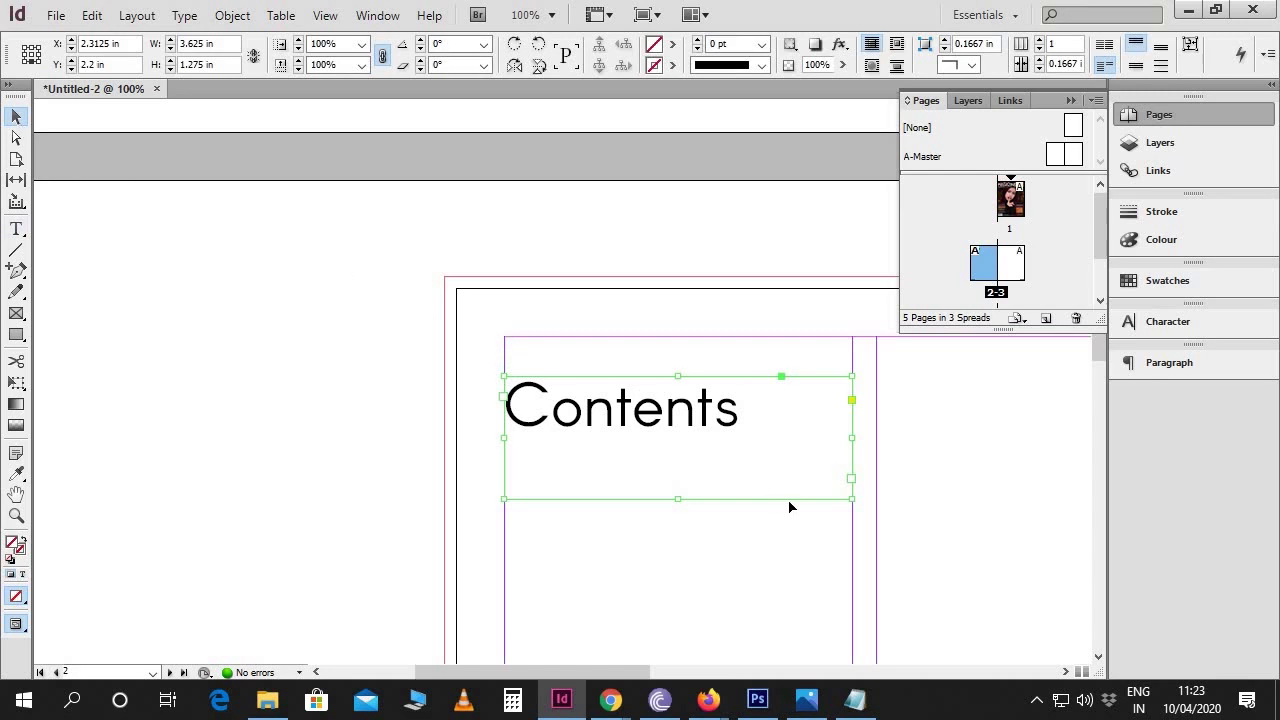
drag(852, 501, 841, 431)
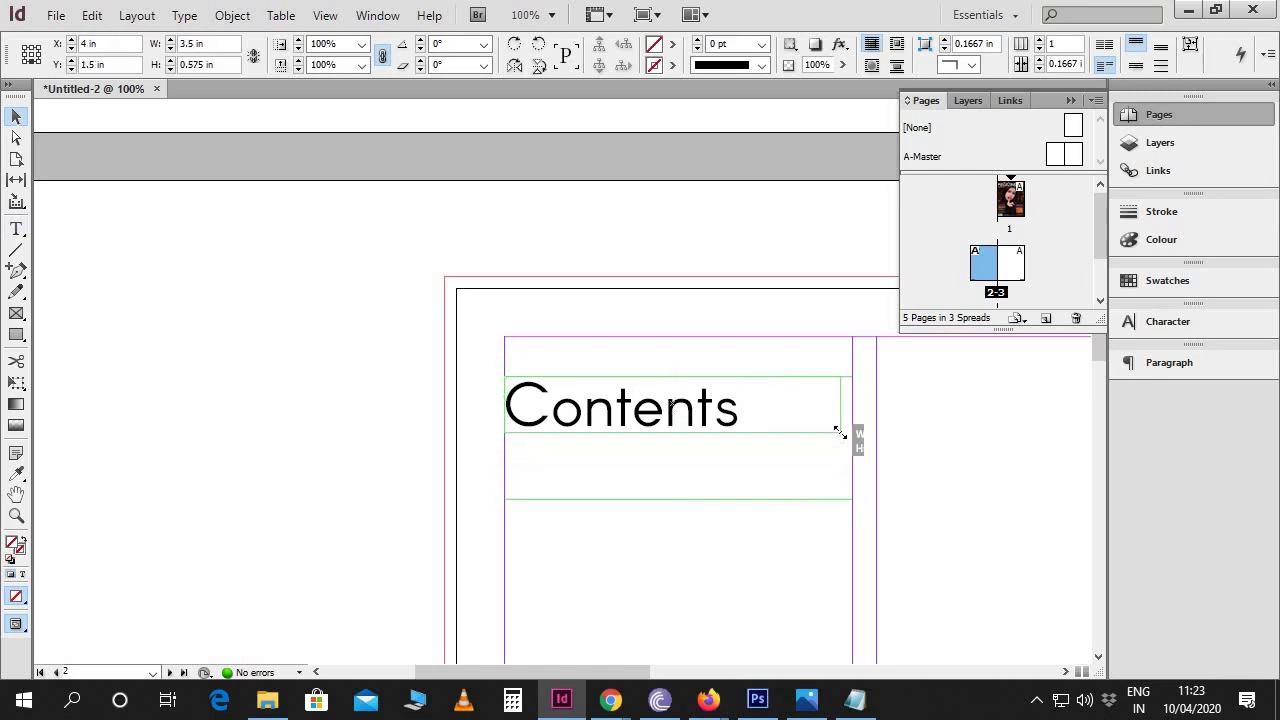
drag(950, 483, 600, 357)
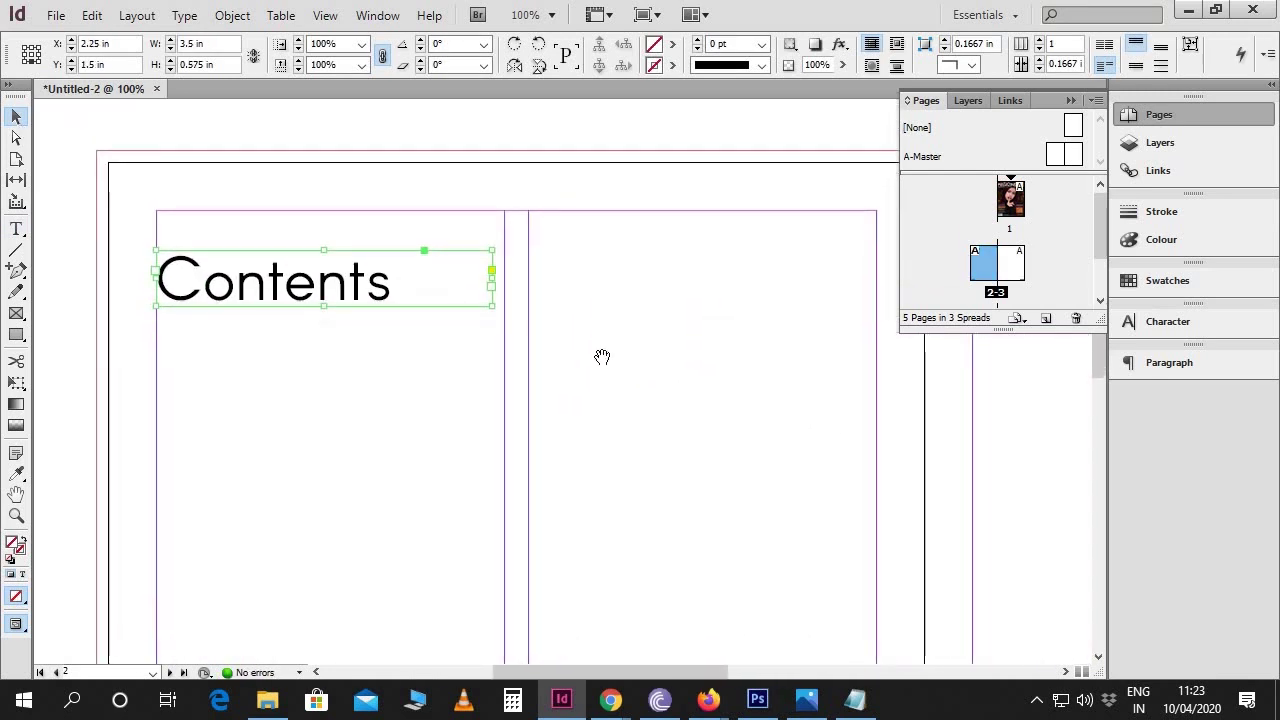
click(600, 357)
Copy the paragraph starting "Donec sit amet mi non nisi" from the details file in Notepad and return to InDesign
click(855, 700)
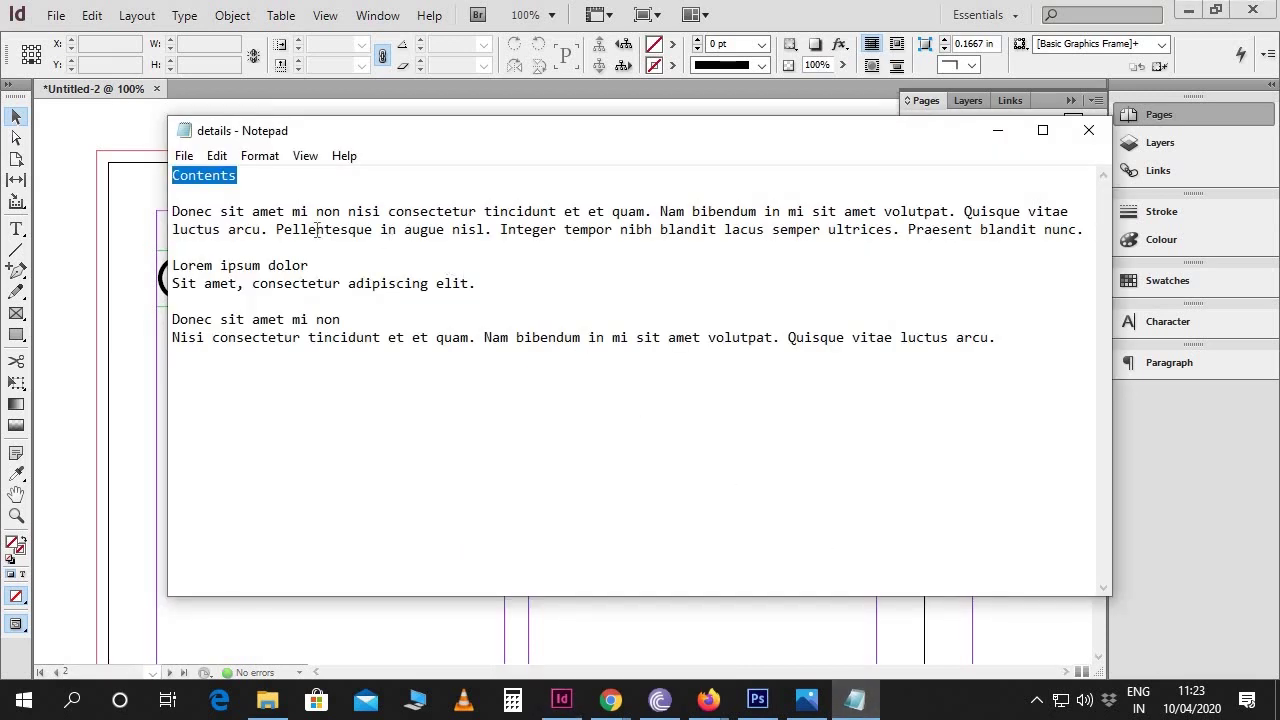
drag(173, 205, 1086, 235)
key(ctrl+c)
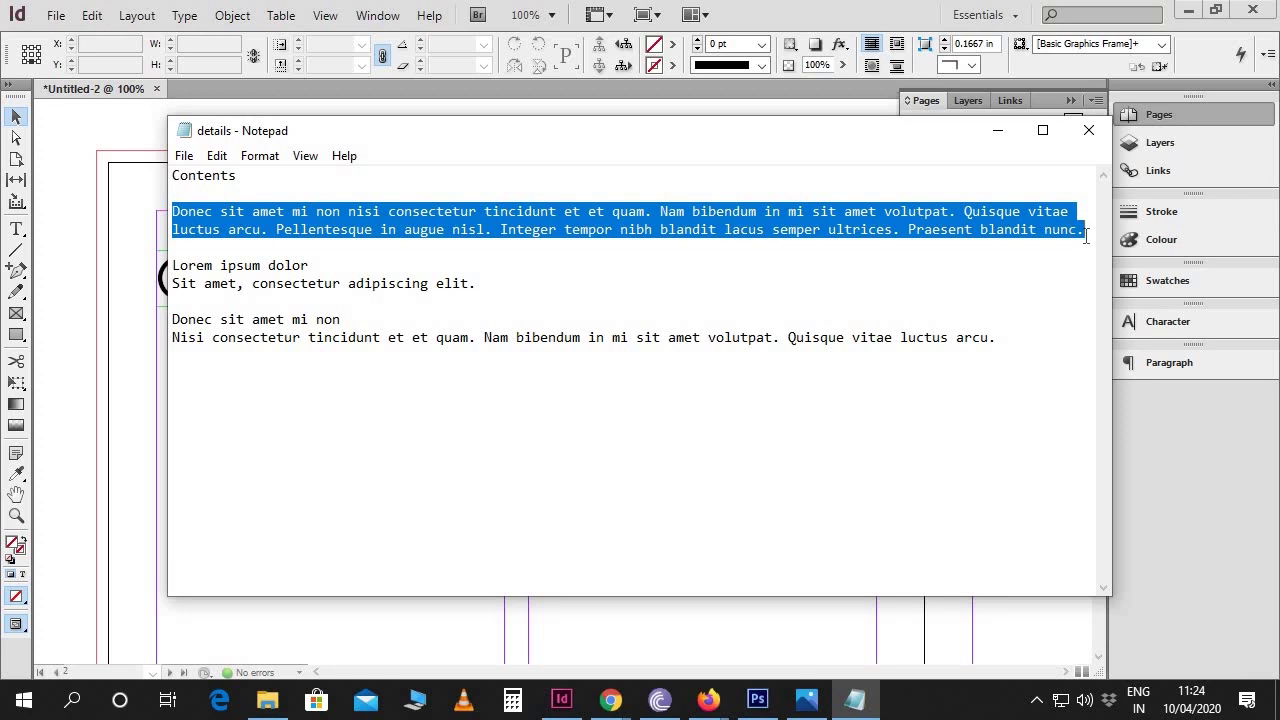
click(997, 131)
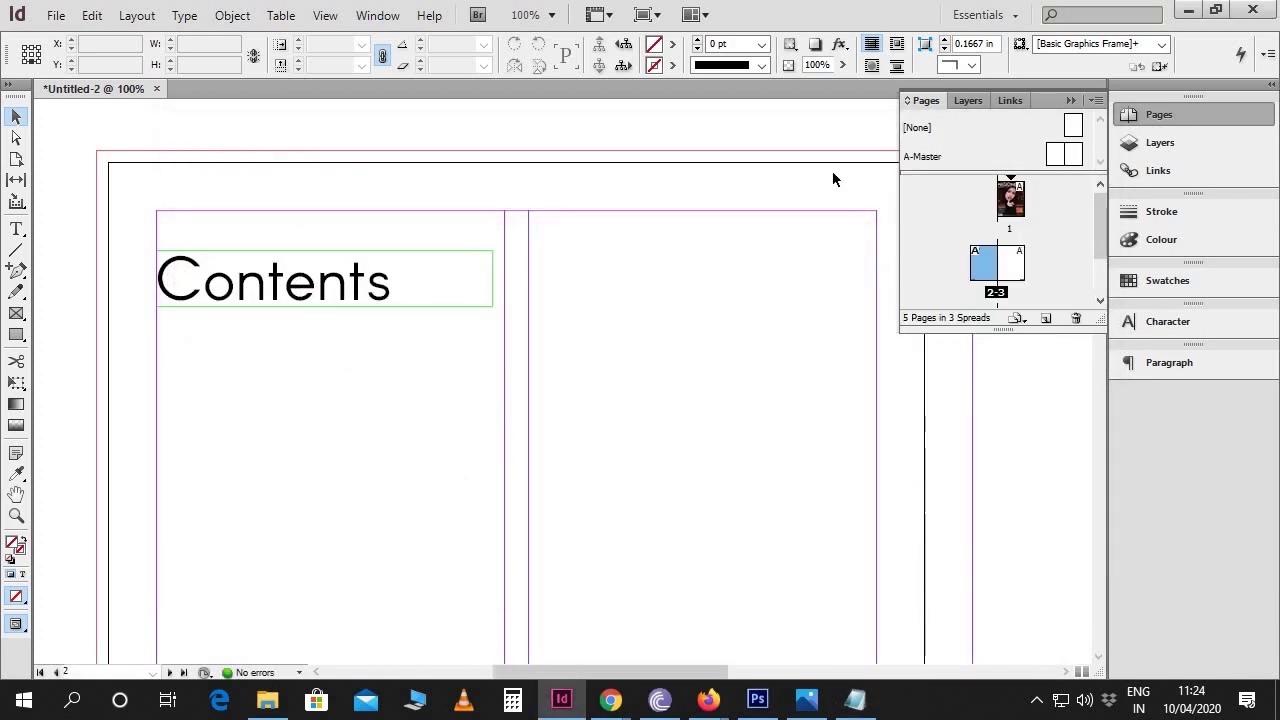
Create a text frame about 4.64 by 0.7 in below the heading and paste the copied paragraph into it
click(17, 230)
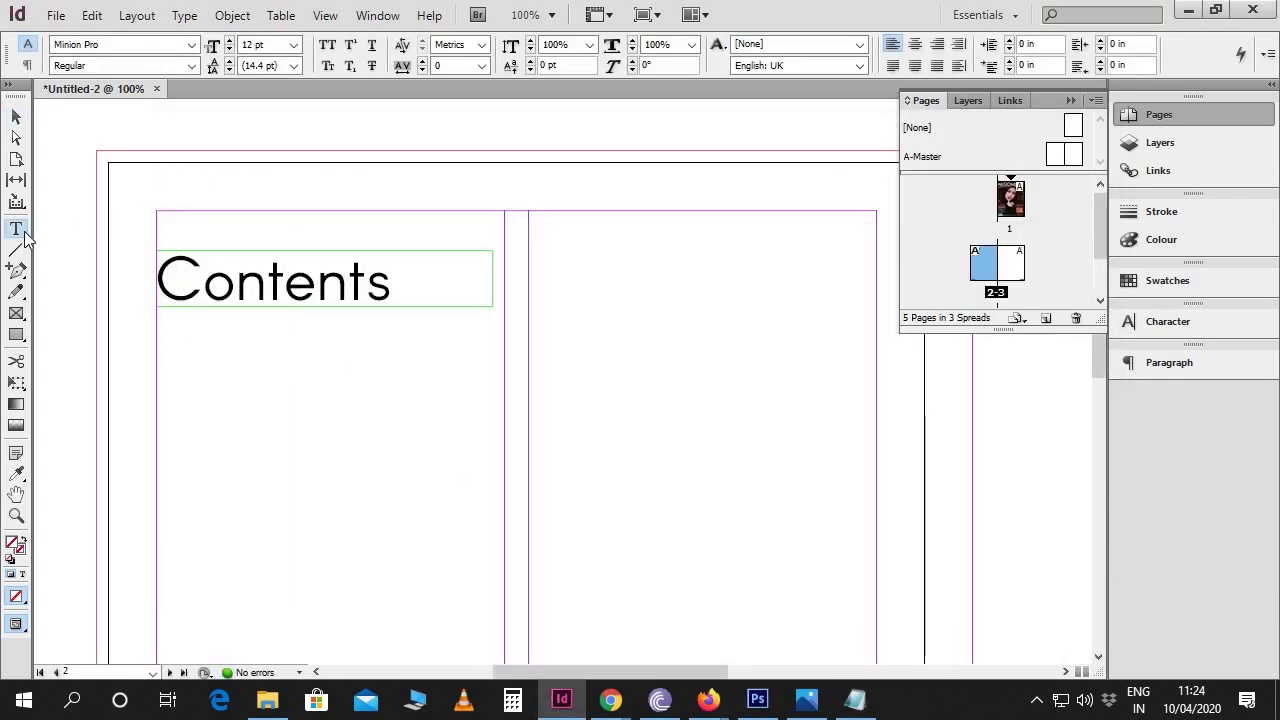
drag(158, 325, 601, 393)
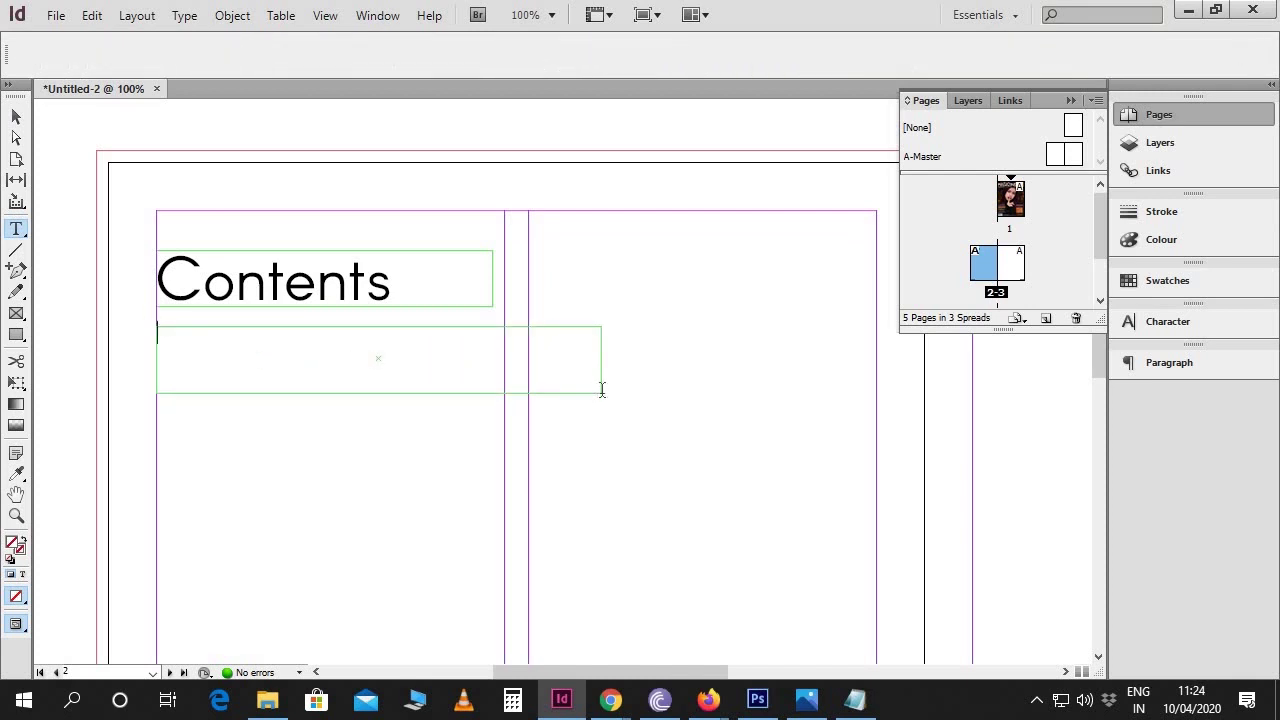
key(ctrl+v)
click(464, 371)
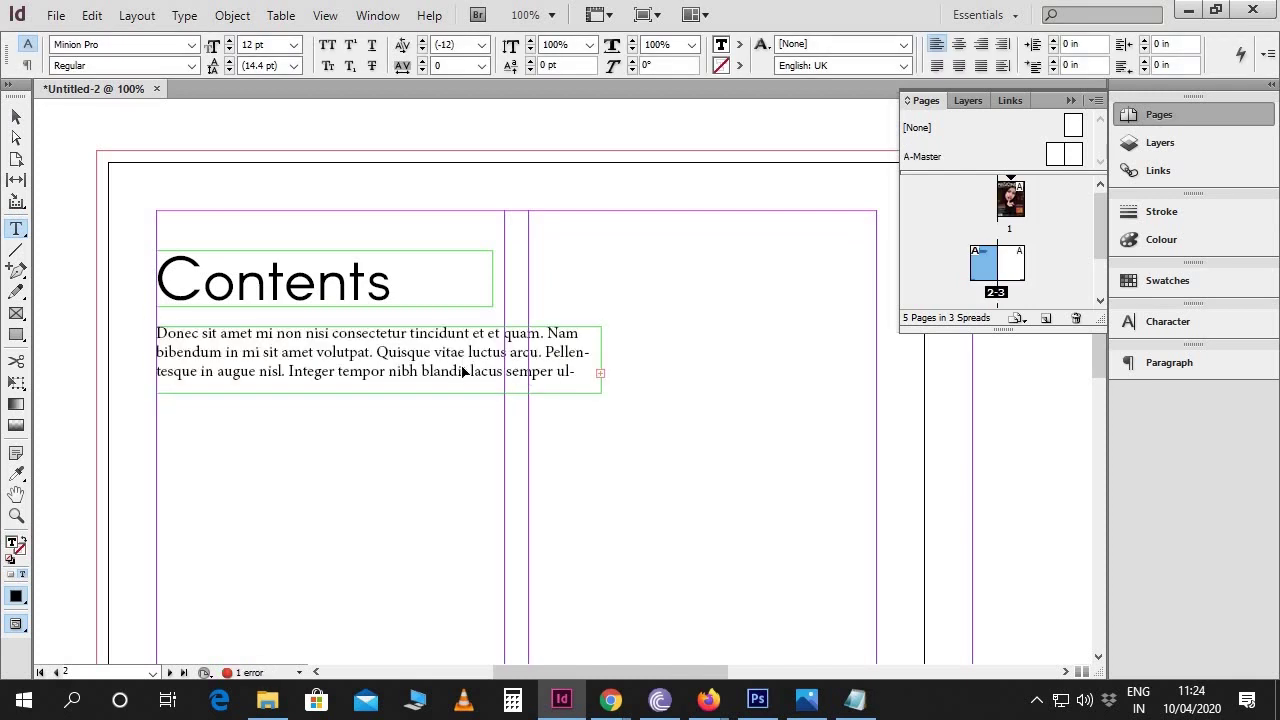
Format the whole intro paragraph in Barlow Condensed at 11 pt
key(ctrl+a)
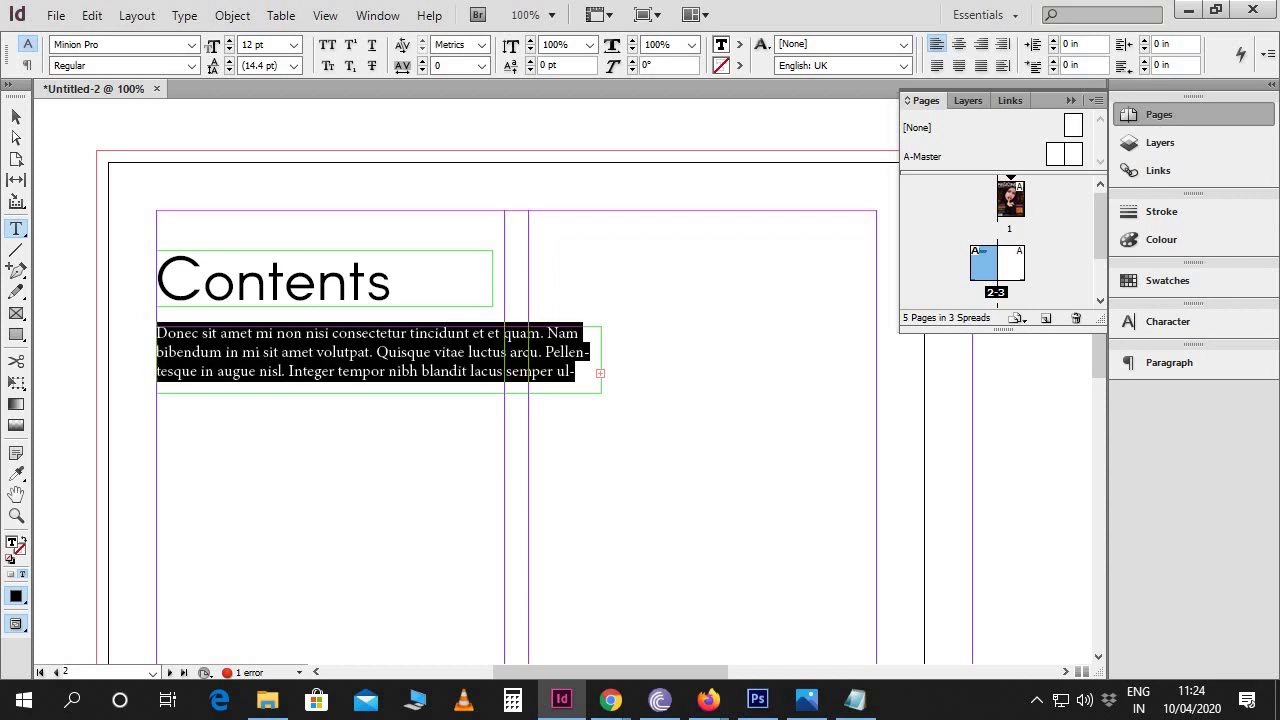
click(110, 45)
text(Barlow Condensed)
key(Return)
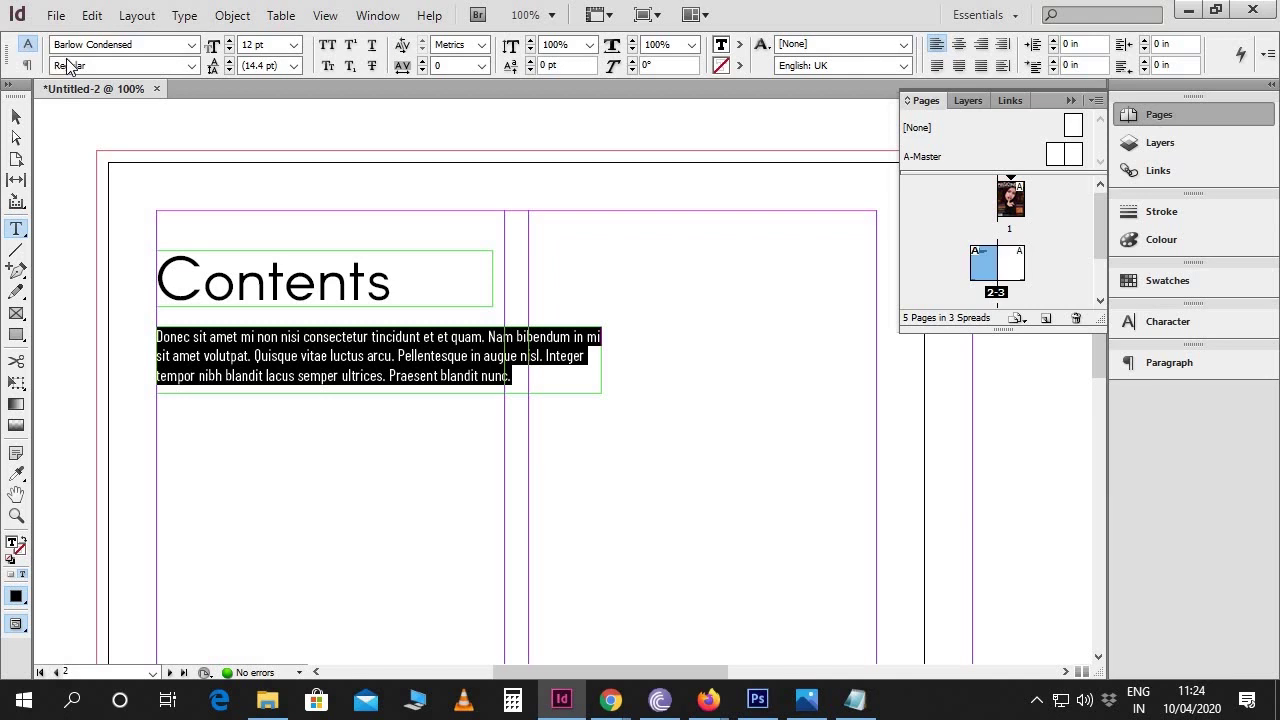
click(255, 45)
text(11)
key(Return)
click(419, 336)
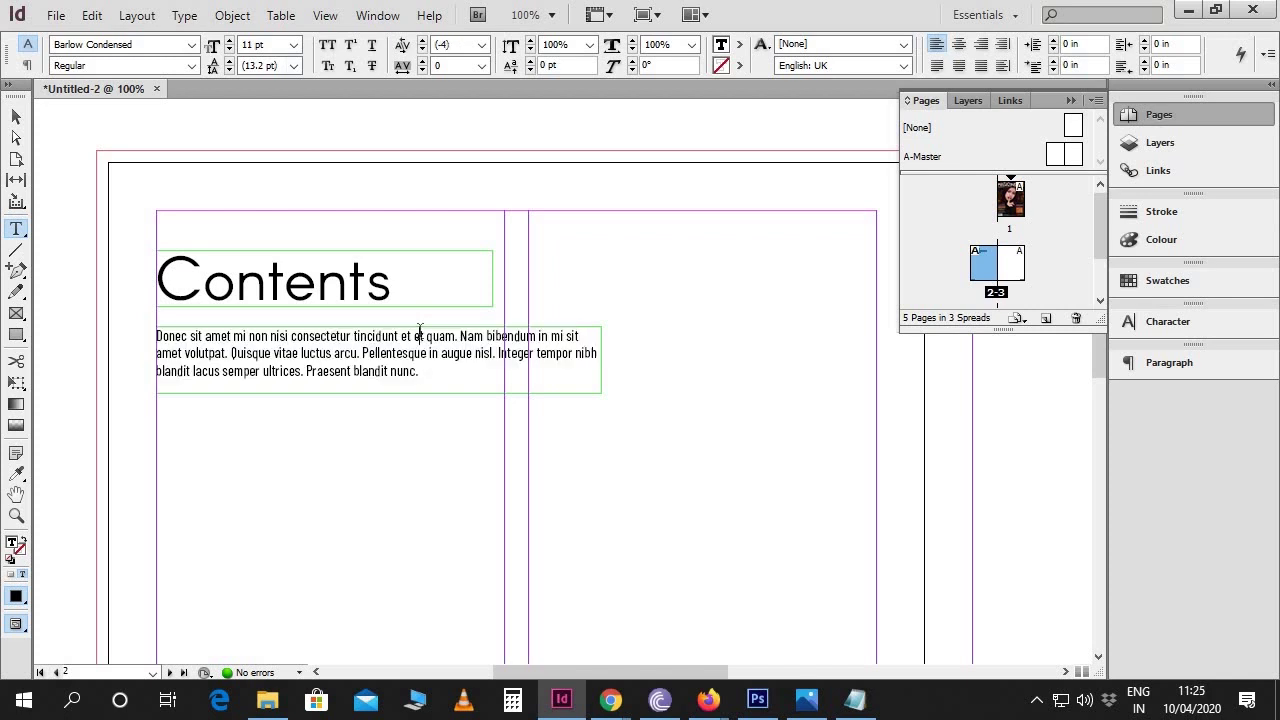
Narrow the intro paragraph's frame to about 4.46 in, move it up against the heading frame, and preview the page
click(16, 118)
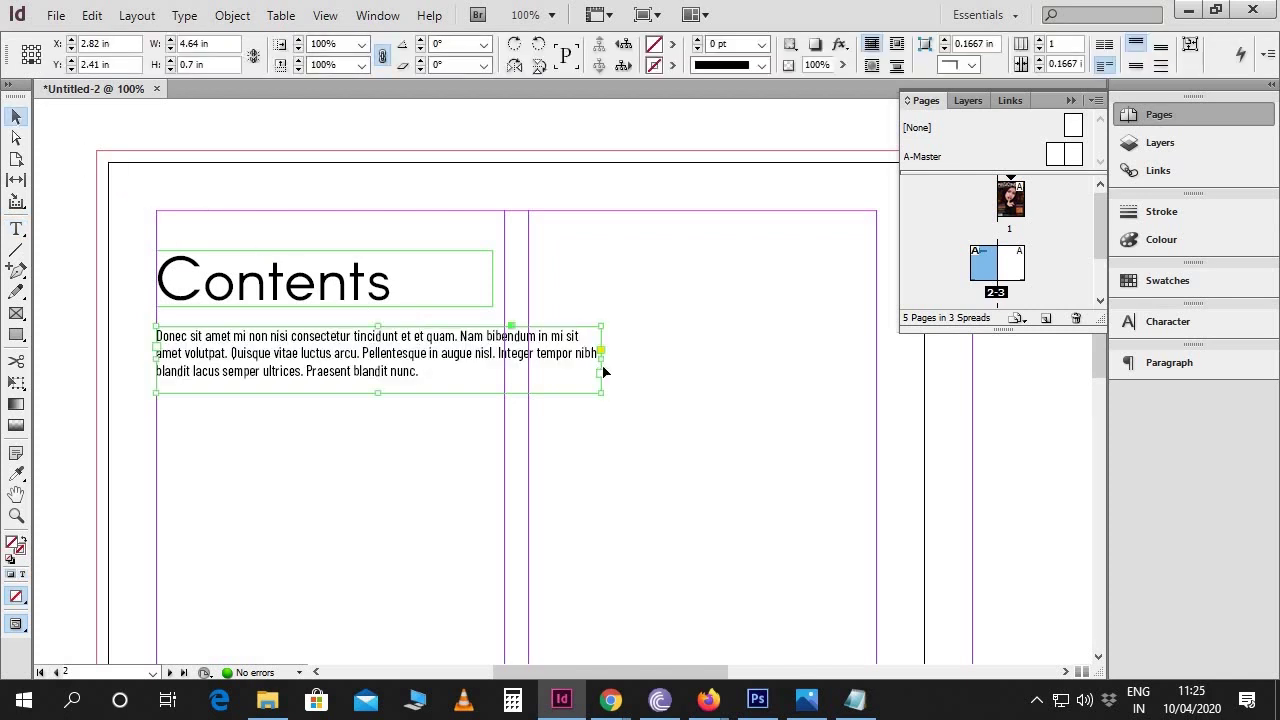
drag(600, 358, 584, 357)
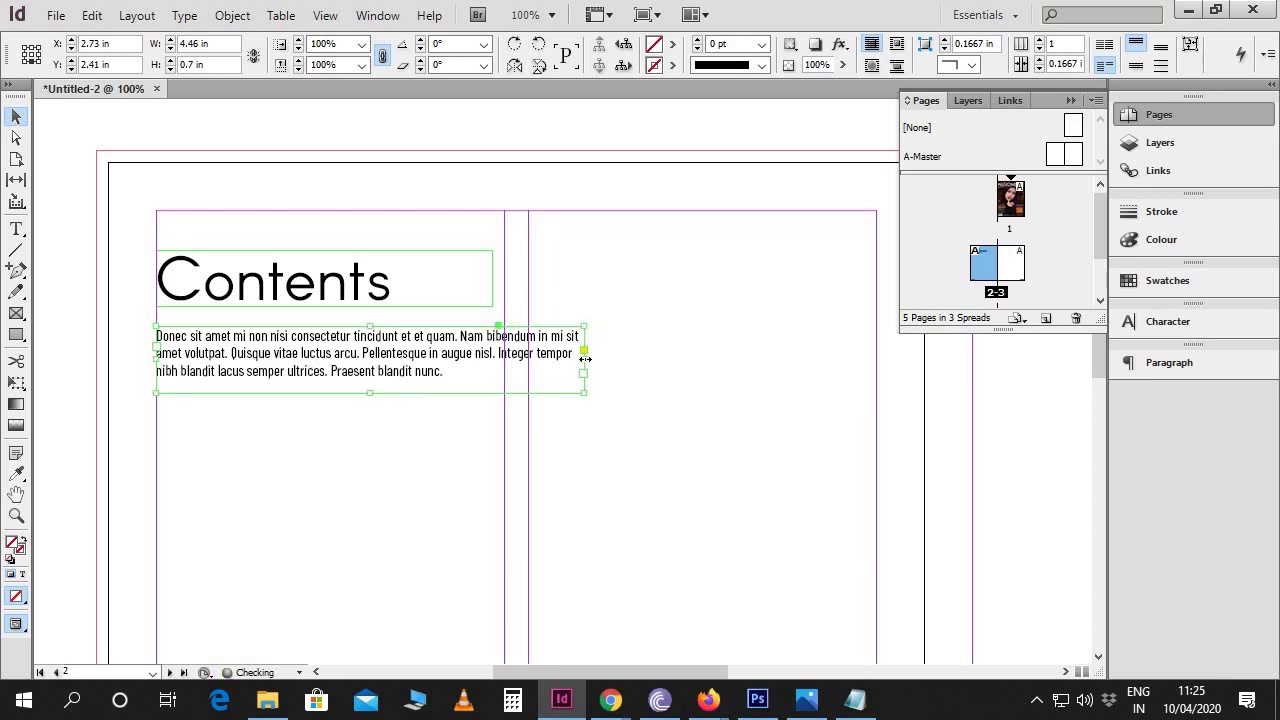
click(609, 390)
drag(455, 357, 431, 369)
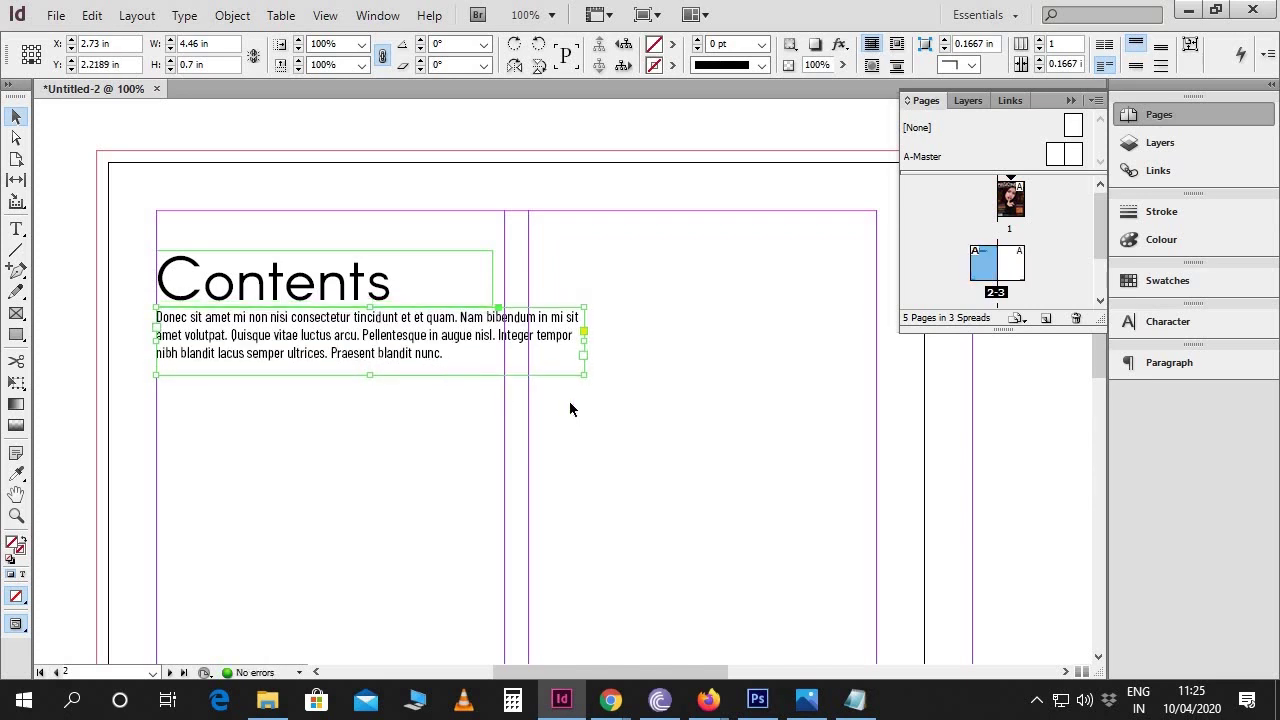
click(651, 428)
key(w)
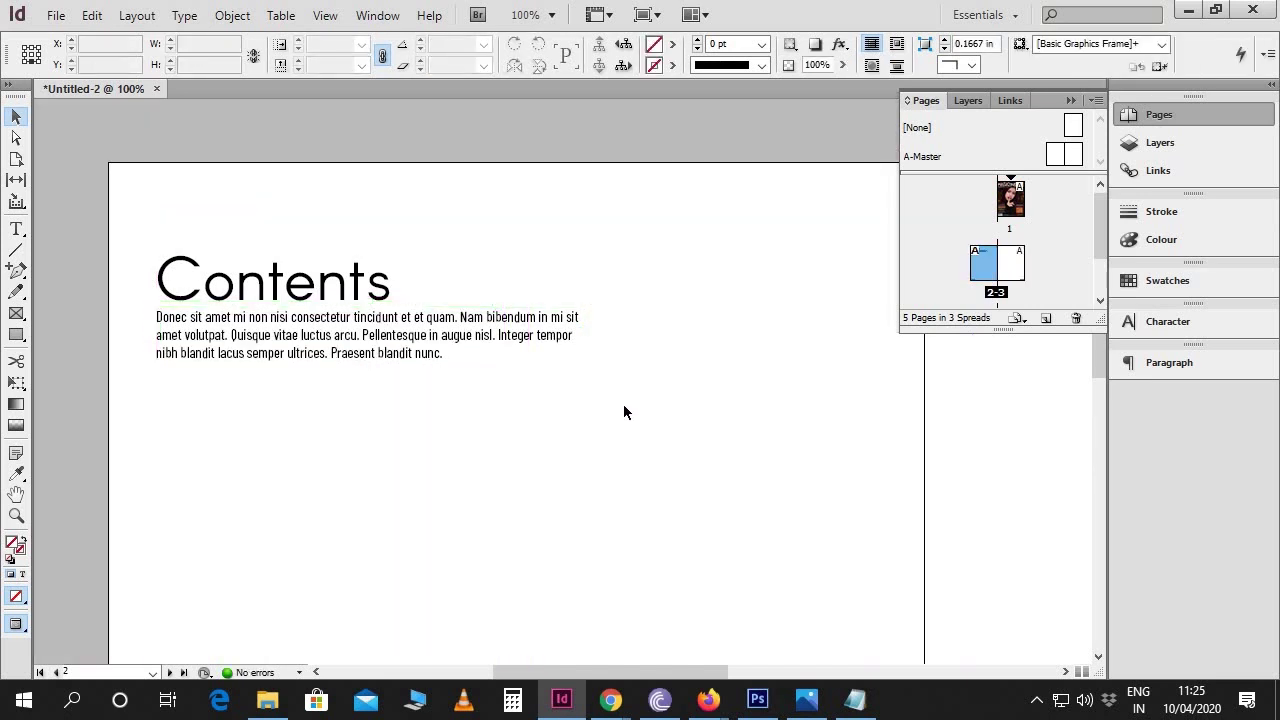
key(w)
Draw a thin rectangle about 4.44 by 0.22 in directly below the intro paragraph's frame
drag(534, 449, 588, 318)
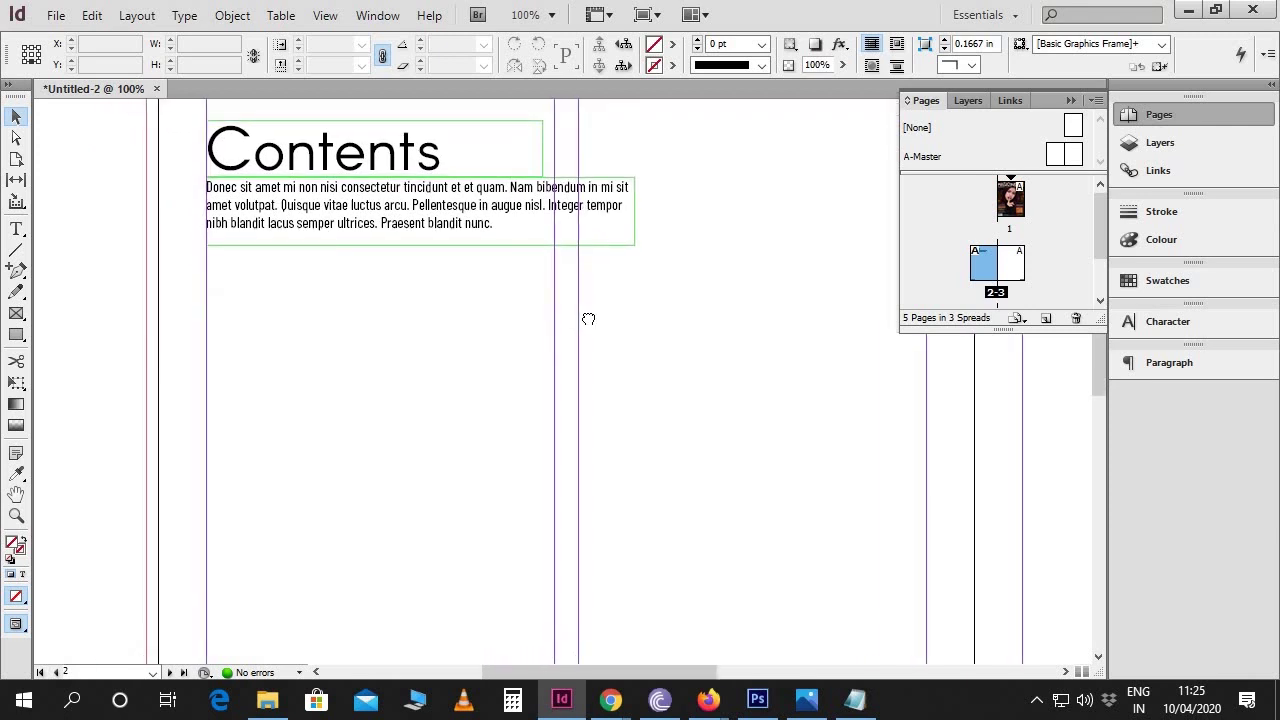
click(17, 336)
drag(207, 248, 634, 265)
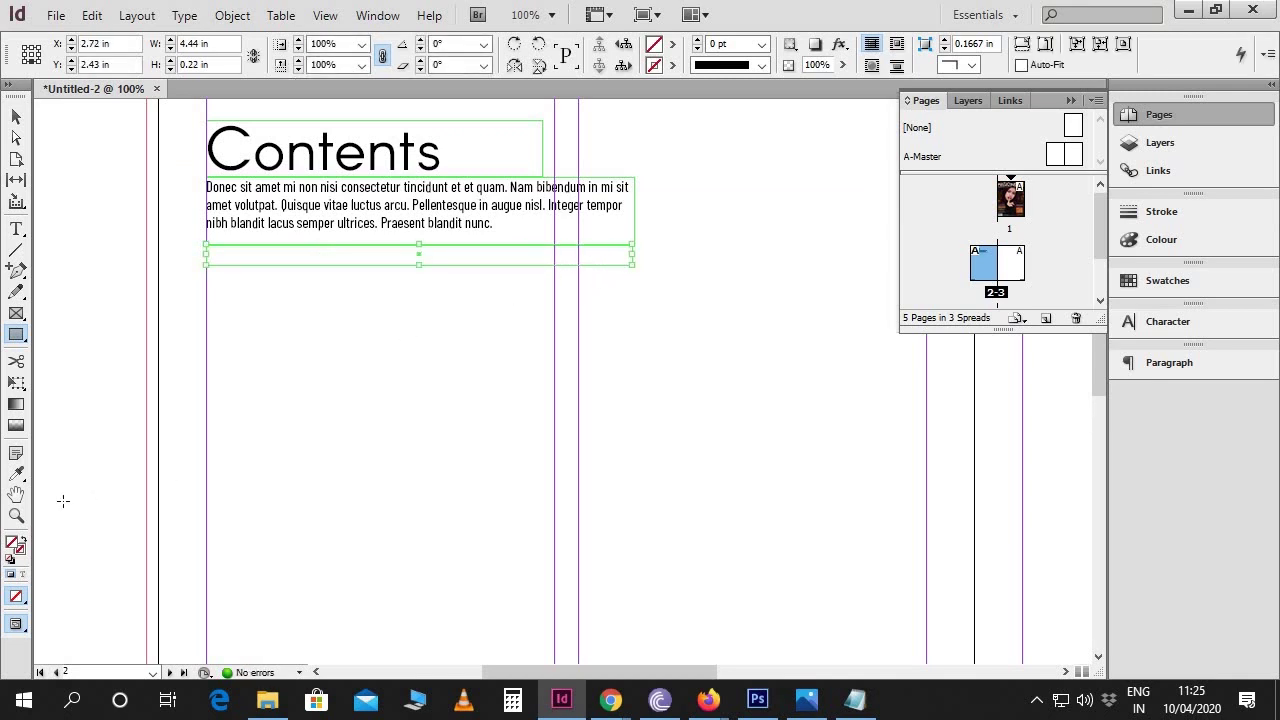
Fill the thin rectangle with a grey of 30% K and deselect it
double_click(14, 546)
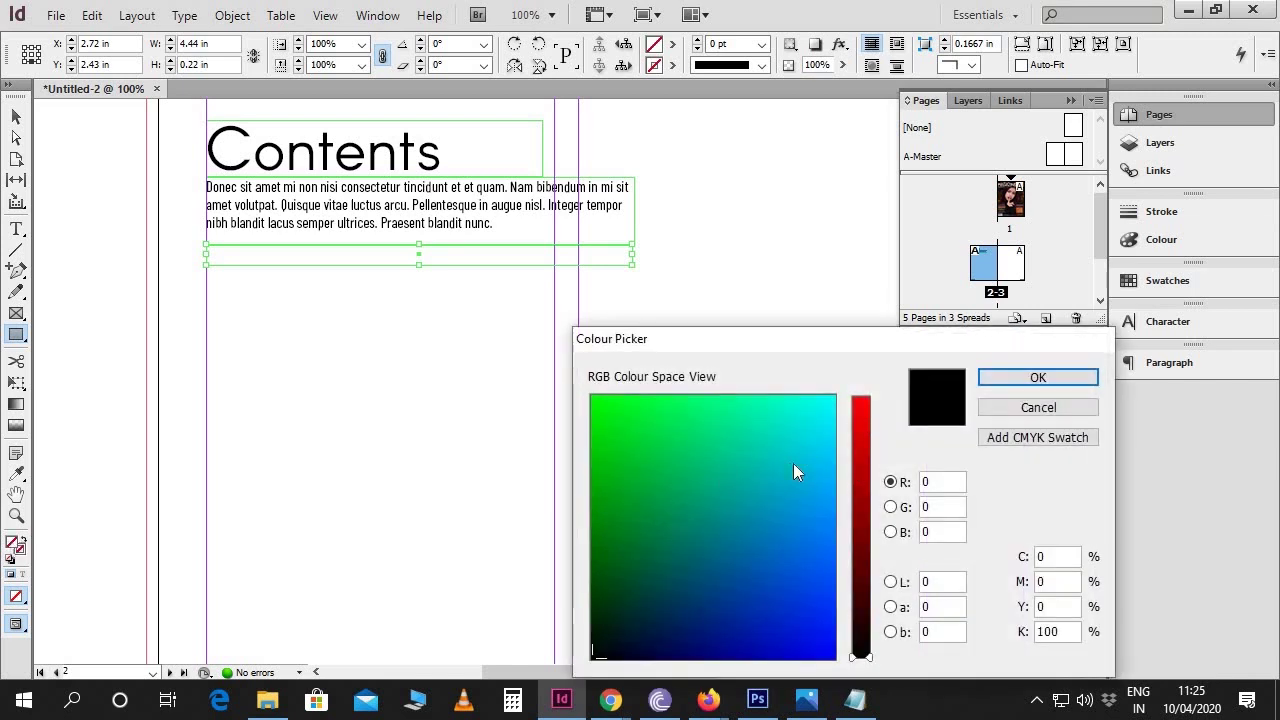
double_click(1032, 633)
text(30)
click(1035, 385)
key(v)
click(674, 353)
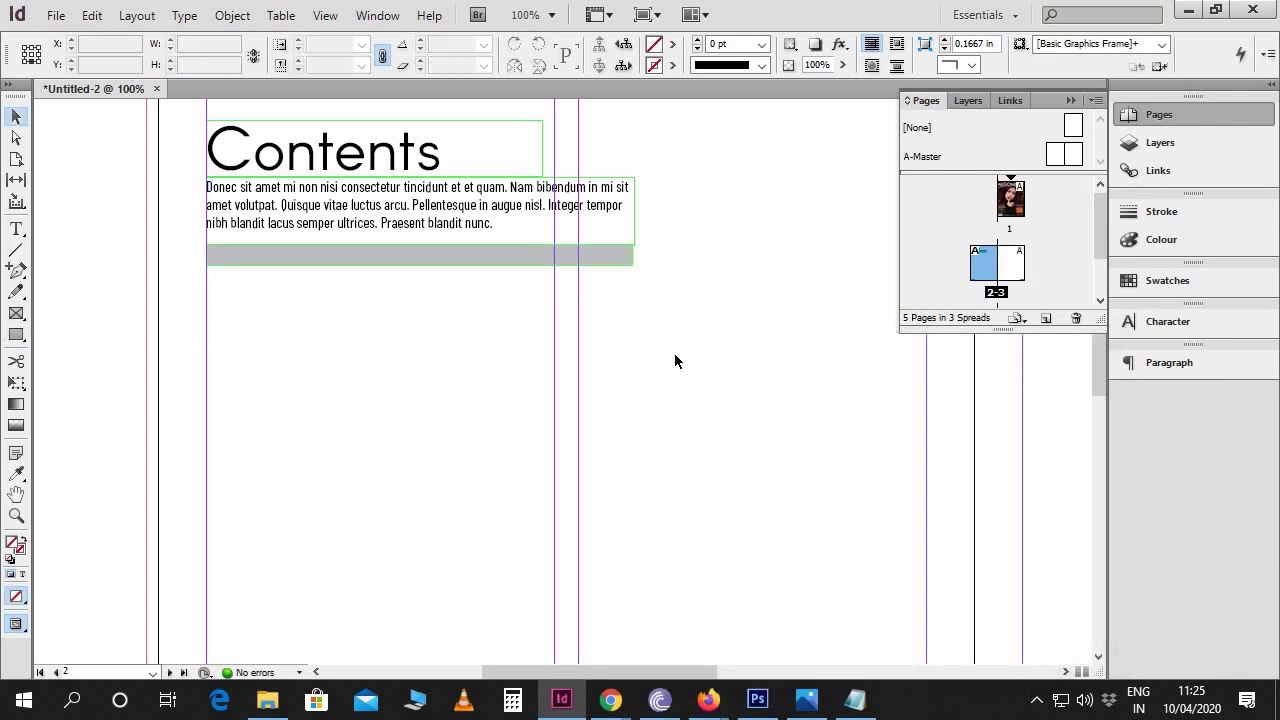
Preview the page without guides, collapse the Pages panel, and return to the normal view
key(w)
drag(733, 312, 663, 357)
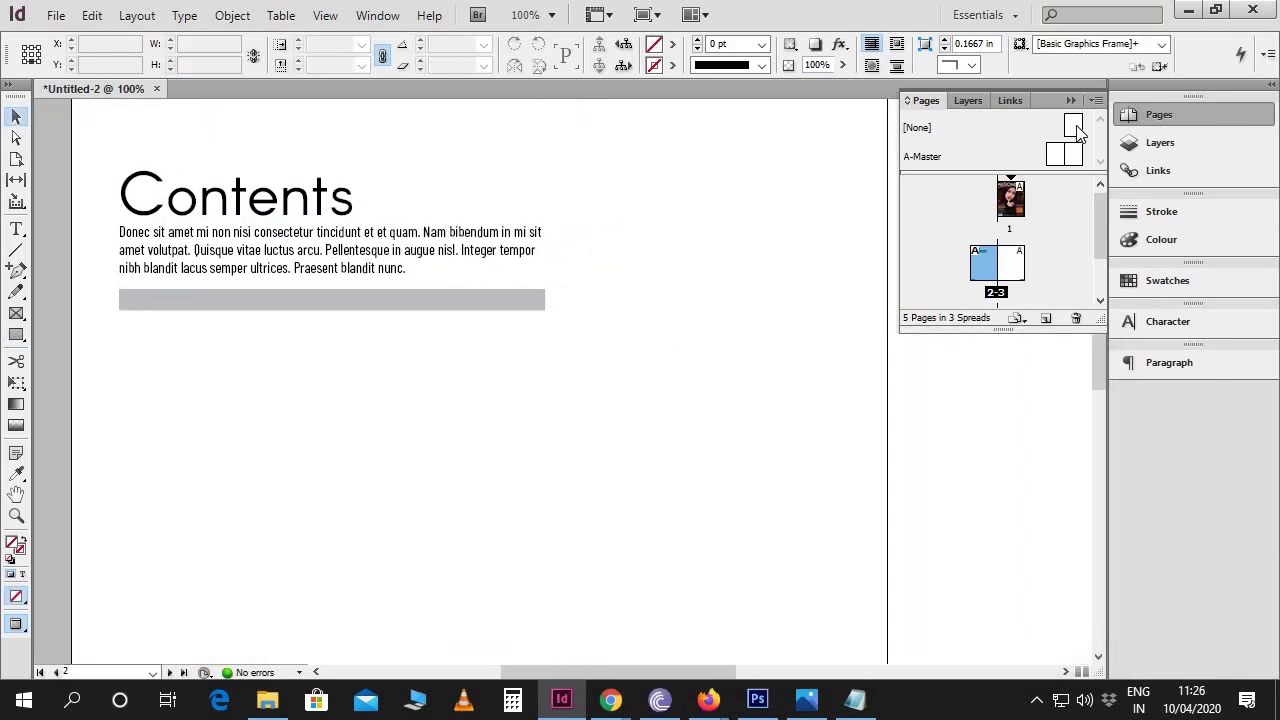
click(1070, 101)
scroll(657, 364, down, 1)
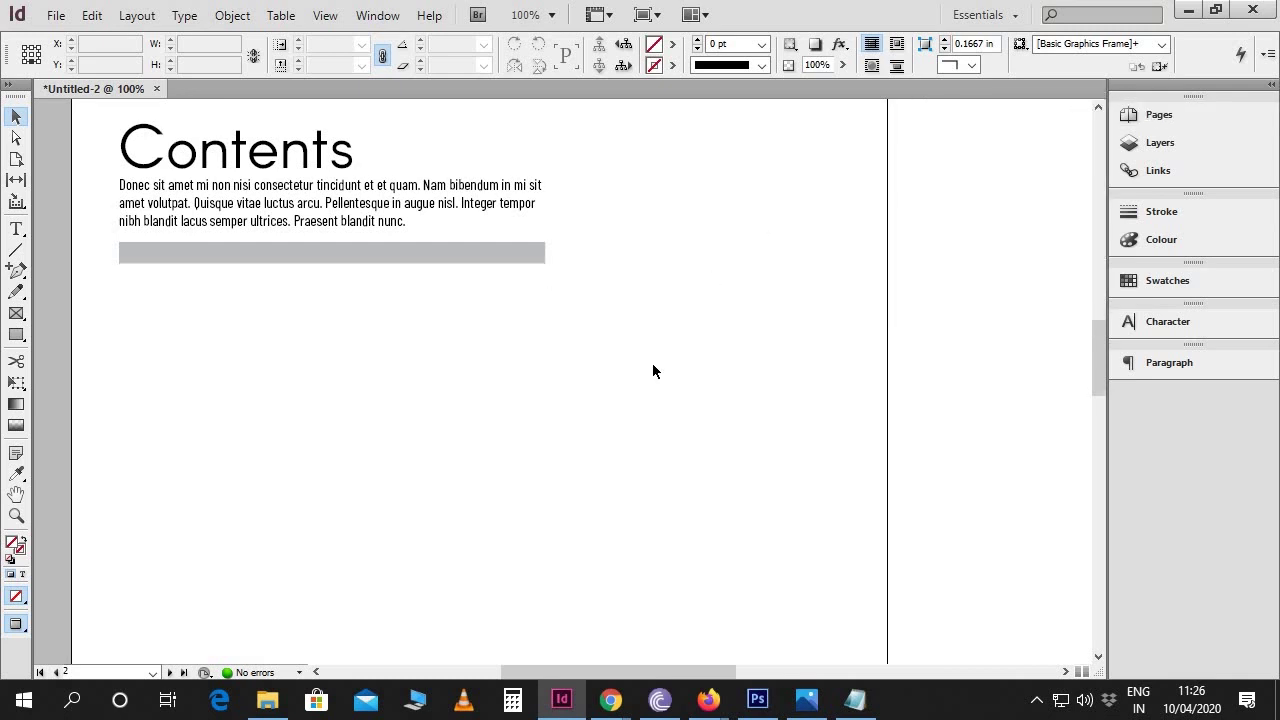
key(w)
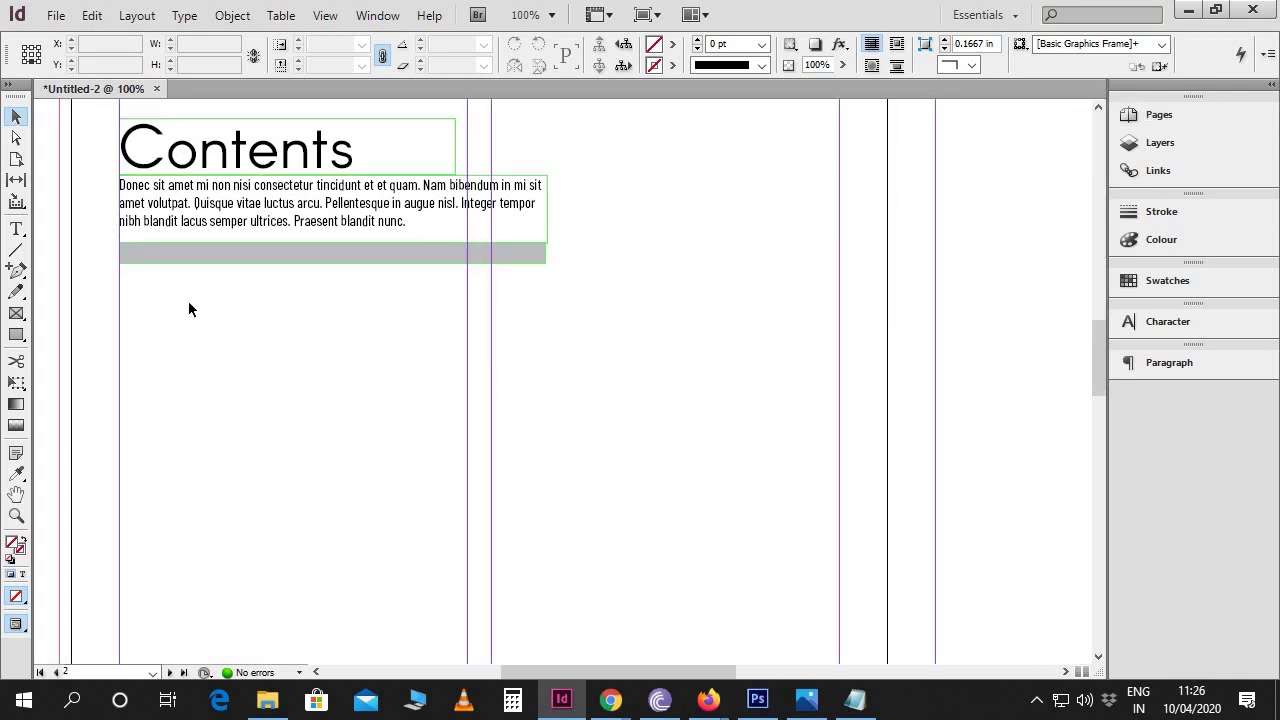
Place the photo of the woman using her laptop below the grey bar at the left margin, about 2.13 by 1.42 in
click(56, 15)
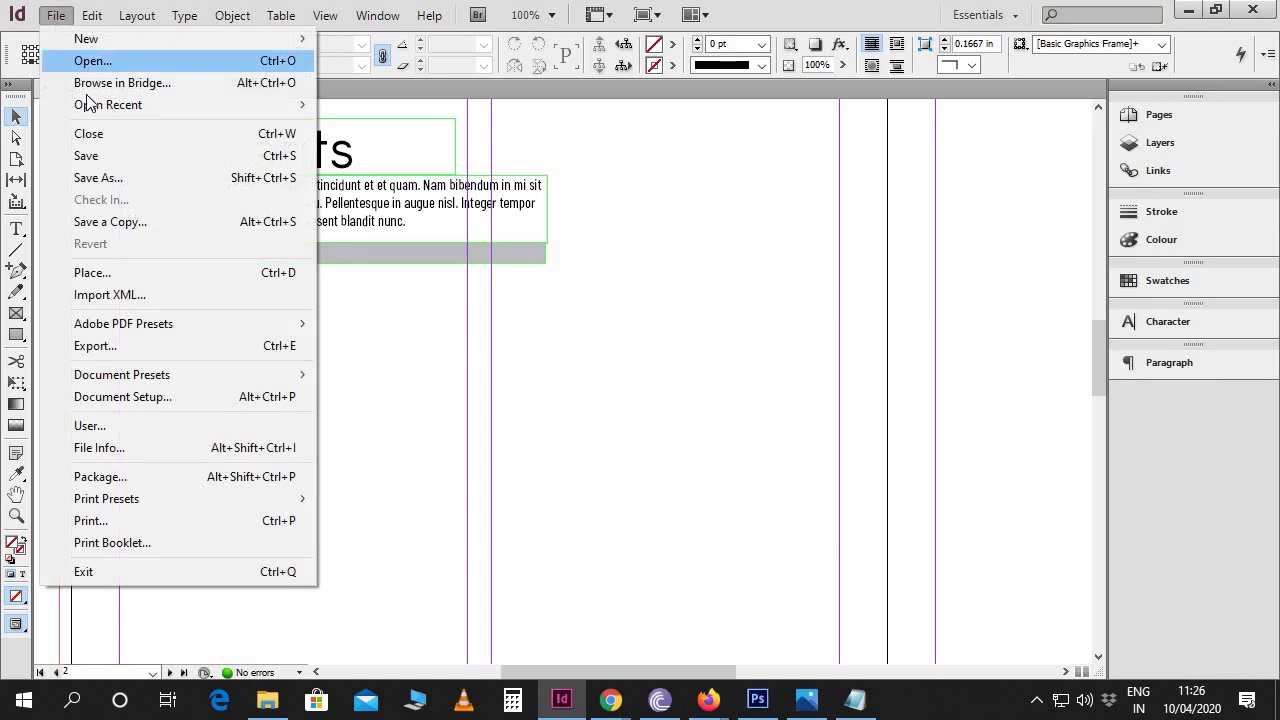
click(103, 273)
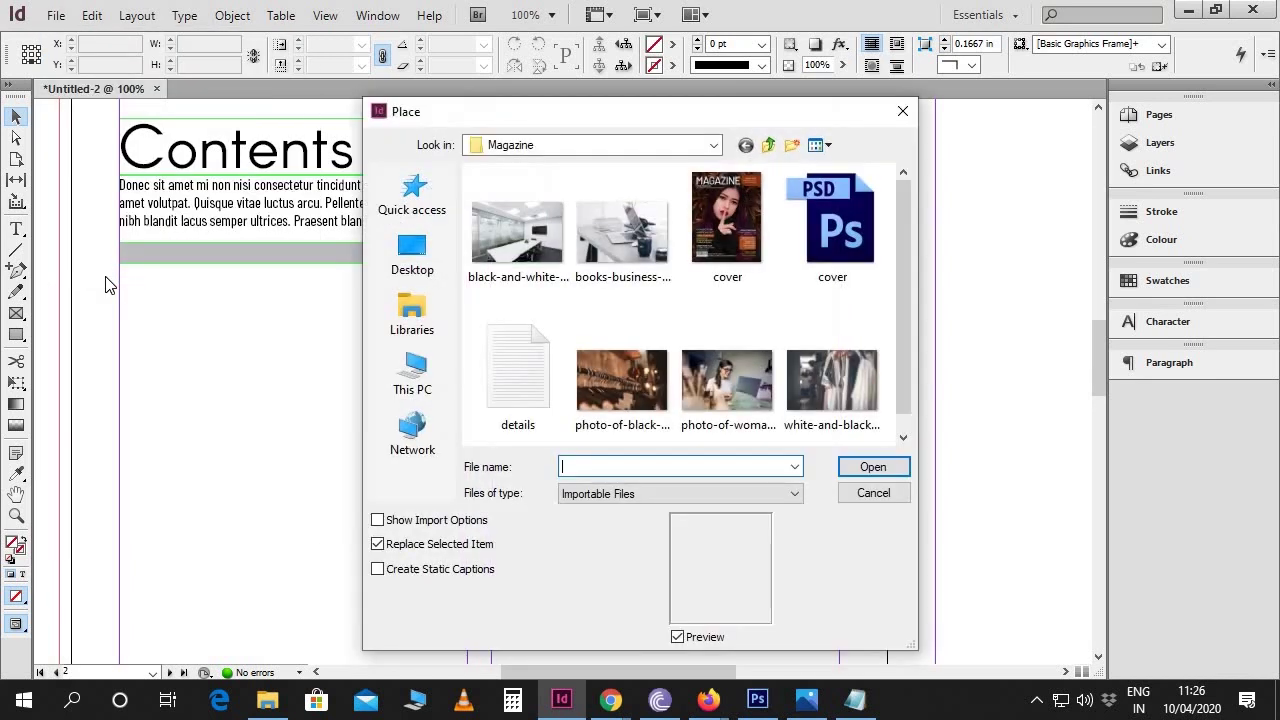
click(736, 391)
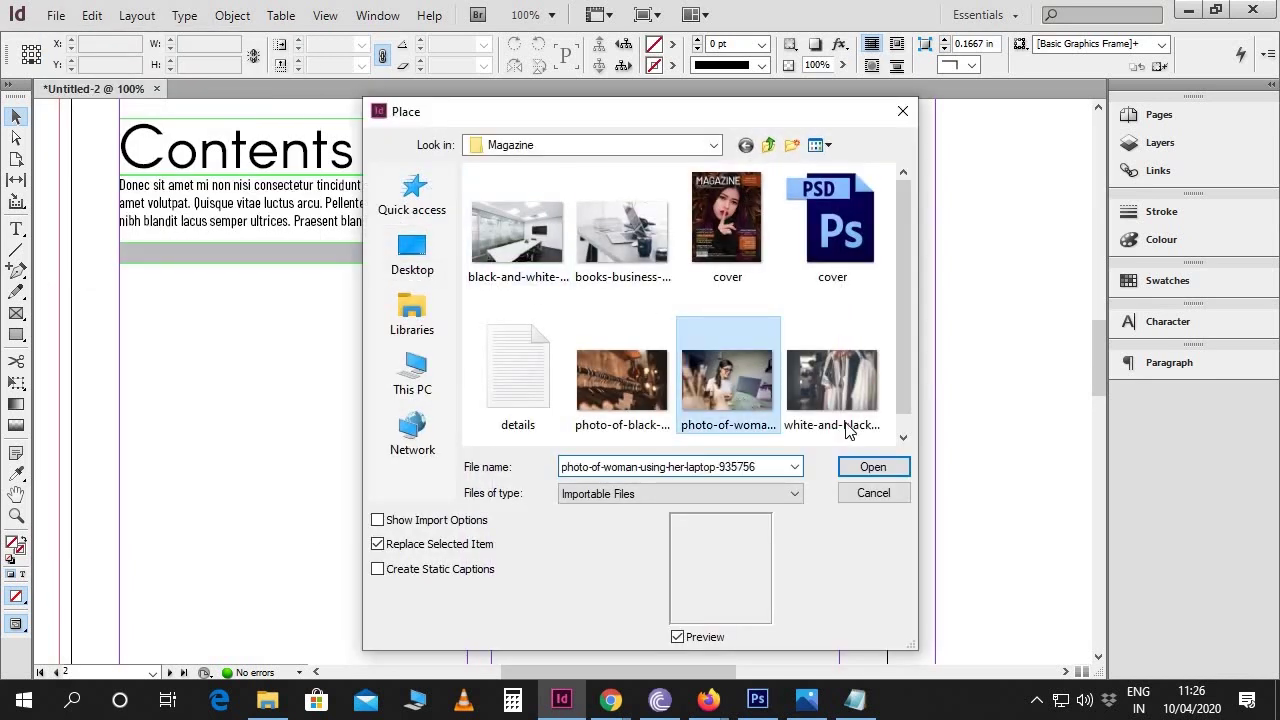
click(872, 467)
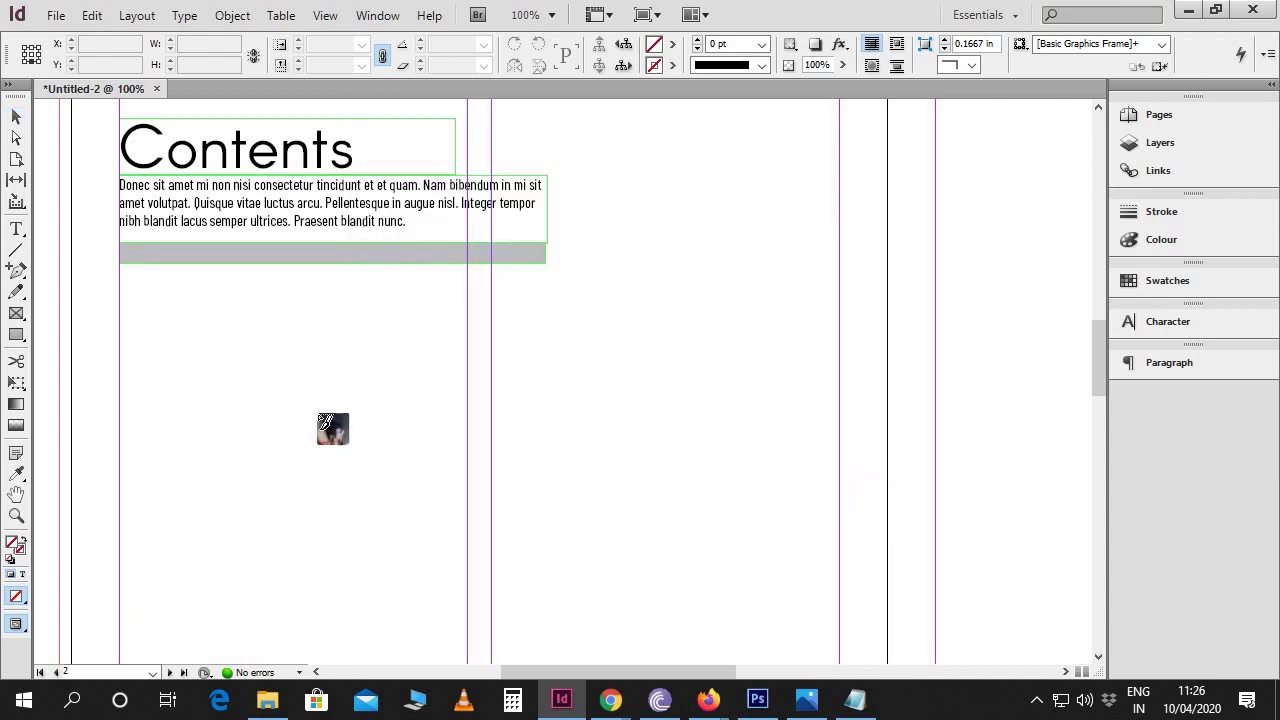
drag(119, 277, 323, 413)
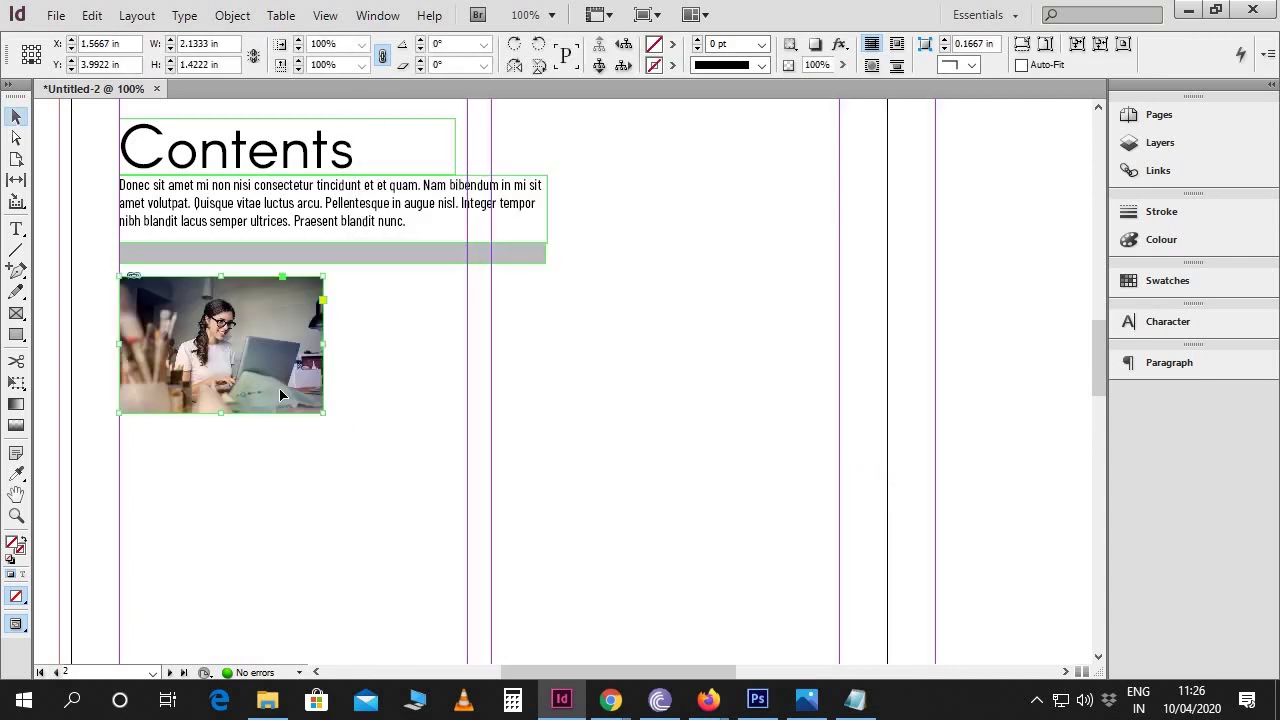
click(374, 450)
Create a small text frame just right of the photo's lower part and enter 13 in it
scroll(424, 446, down, 1)
drag(435, 448, 480, 448)
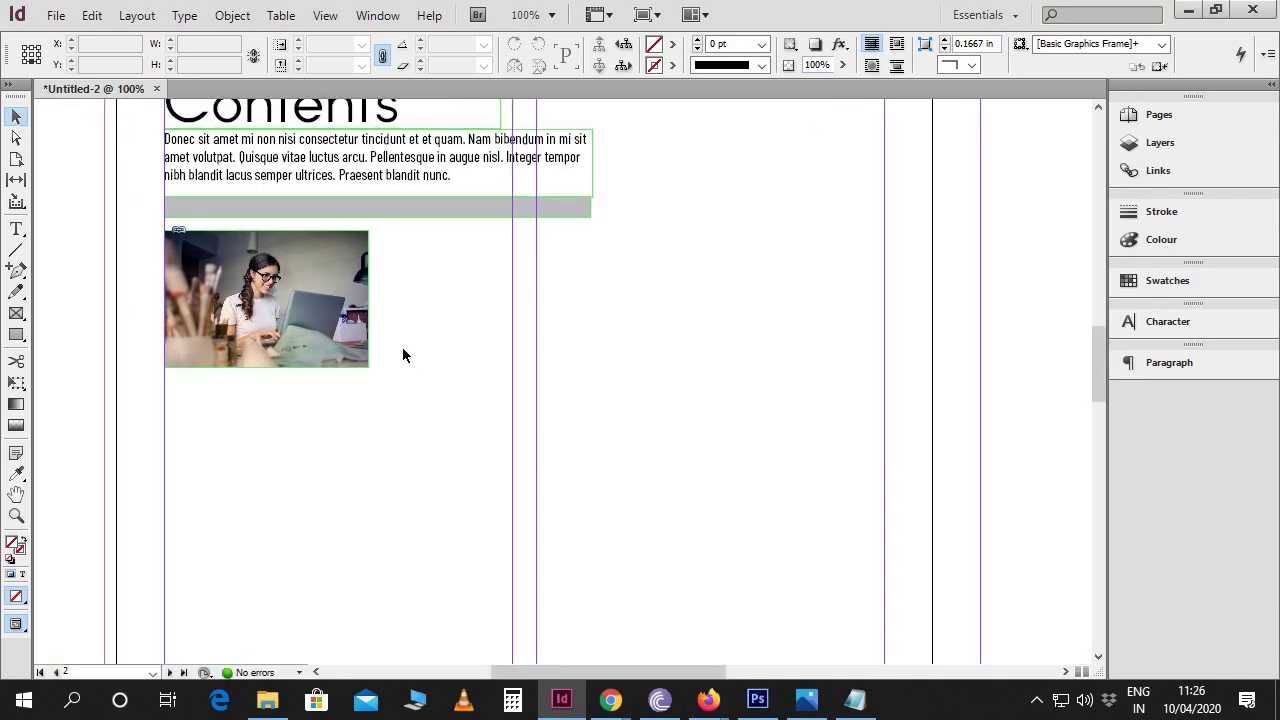
key(t)
drag(387, 343, 420, 377)
text(13)
Set the number 13 in Barlow Condensed Medium at 34 pt
key(ctrl+a)
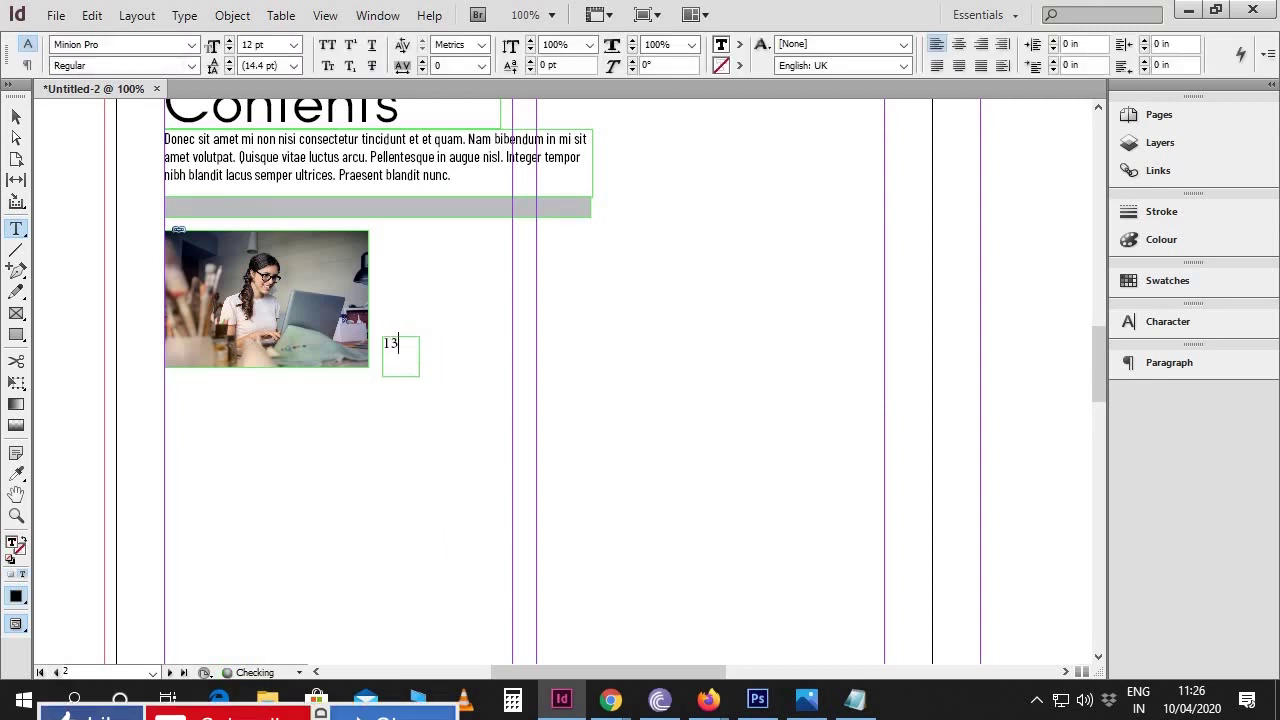
drag(110, 46, 29, 46)
text(B)
key(Return)
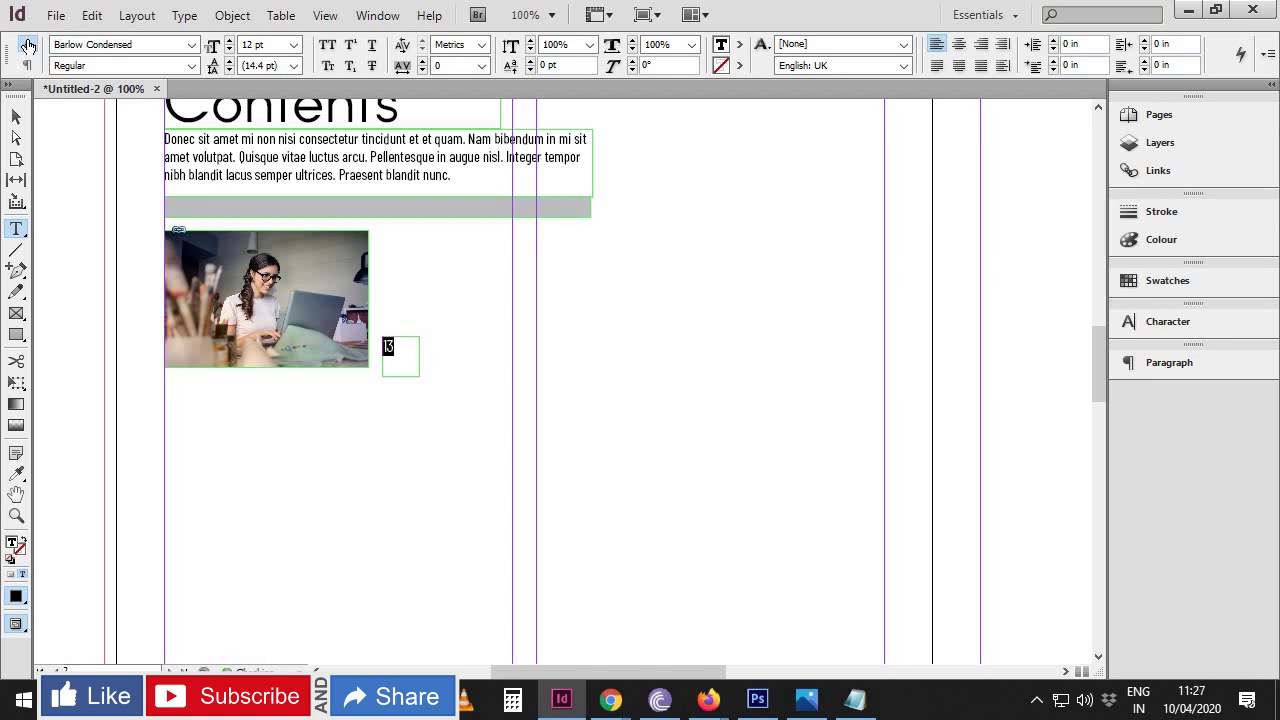
click(190, 65)
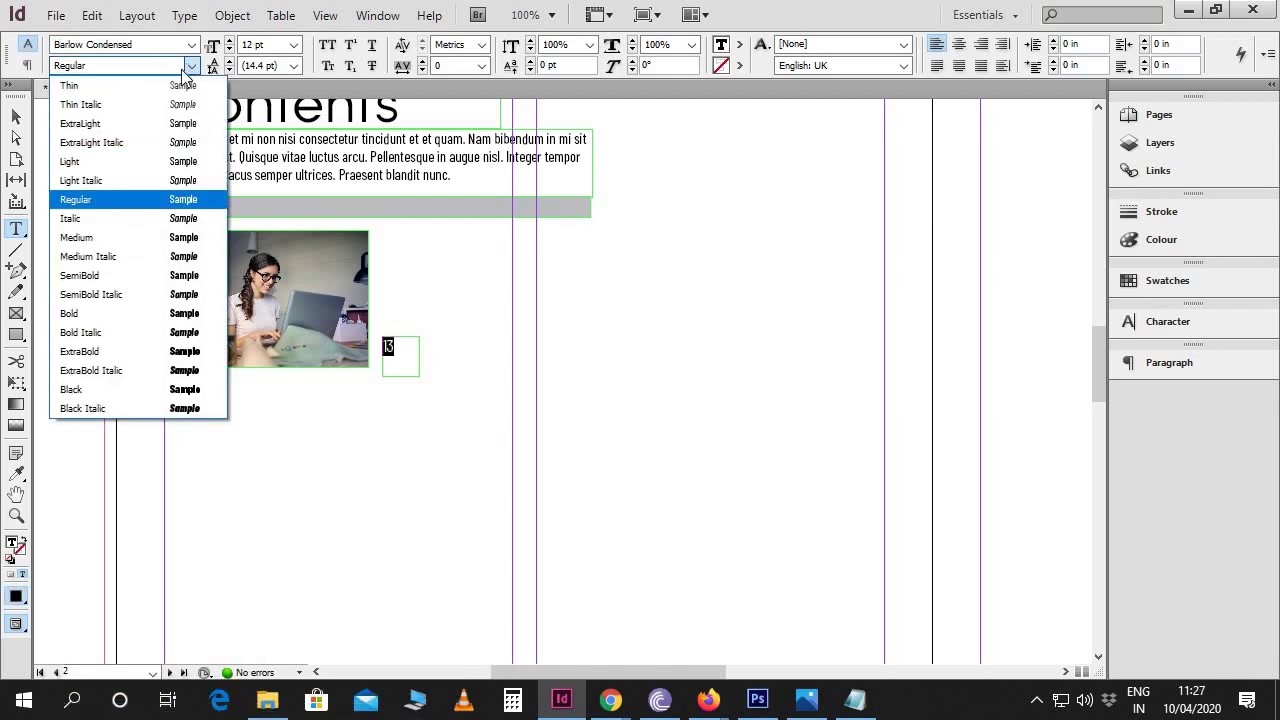
click(123, 236)
triple_click(265, 47)
text(34)
key(Return)
Enlarge the number's frame to about 0.46 by 0.56 in and position it beside the photo's lower right corner
key(ctrl+equal)
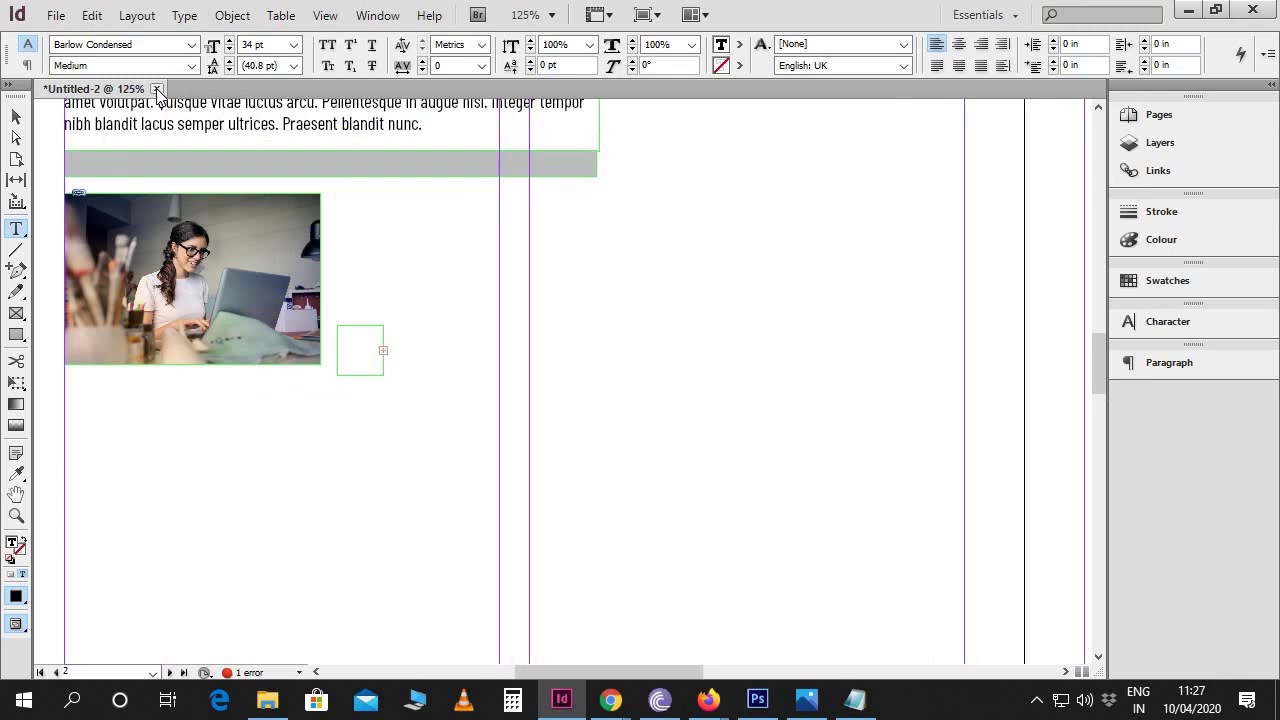
click(16, 116)
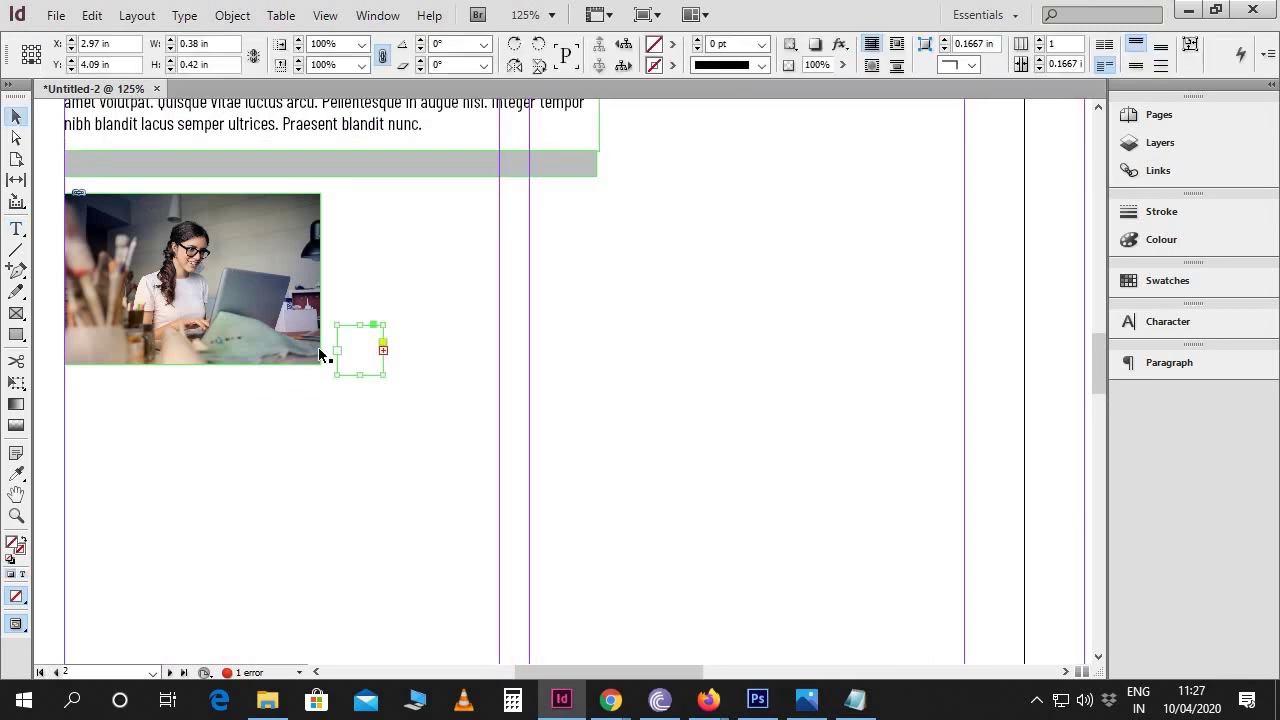
mouse_move(381, 374)
mouse_down()
mouse_move(394, 373)
mouse_move(413, 412)
mouse_move(380, 399)
mouse_up()
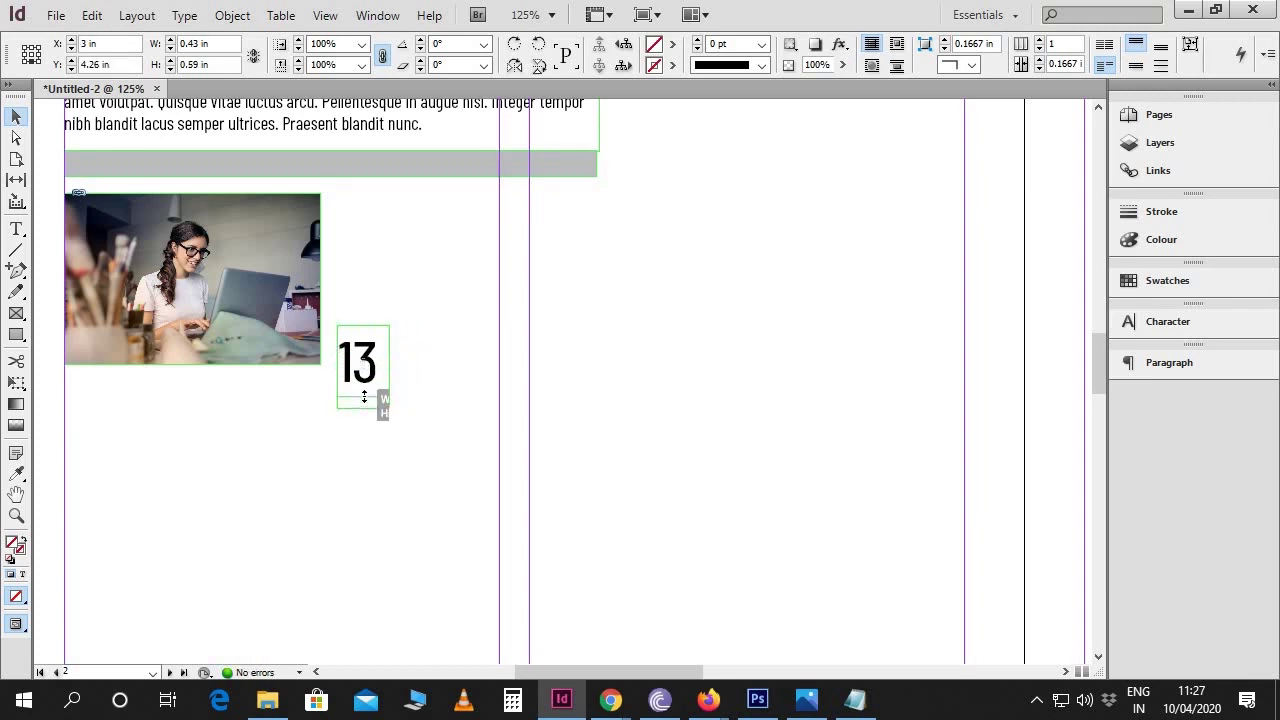
key(ctrl+equal)
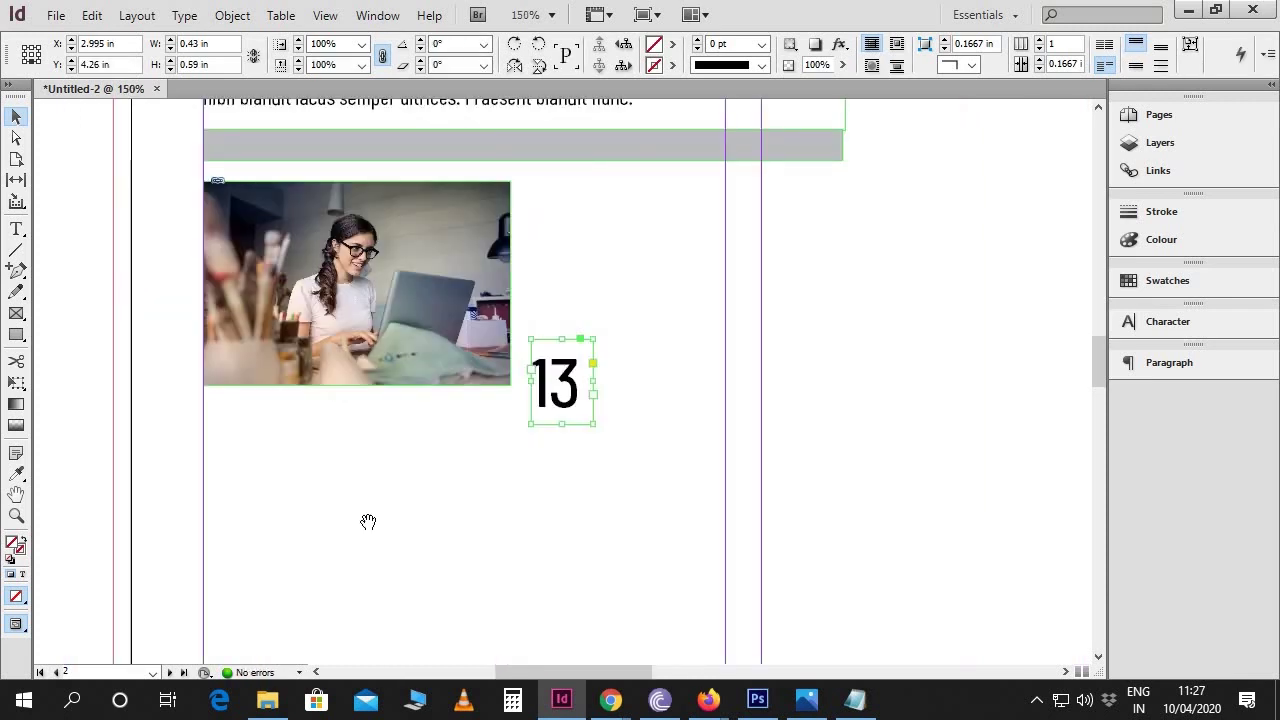
scroll(369, 506, right, 2)
scroll(457, 514, up, 2)
drag(527, 428, 475, 375)
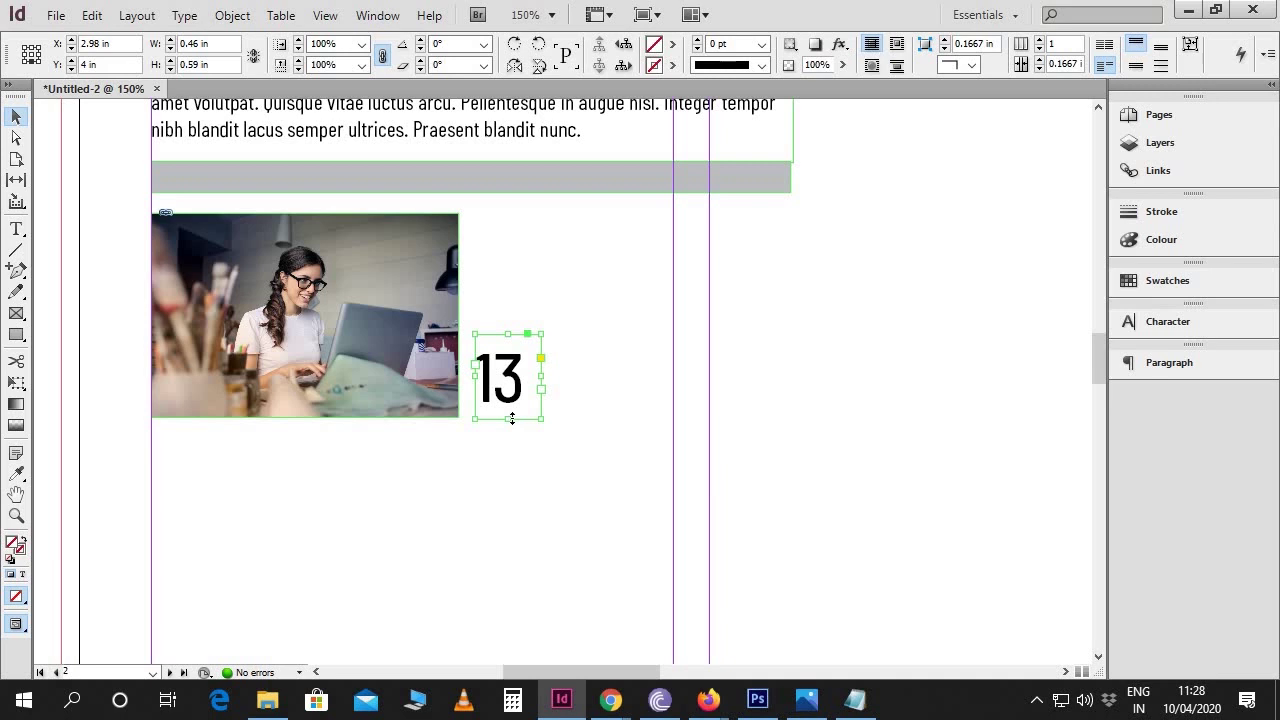
drag(511, 417, 511, 414)
Fill the number's frame with a dark red
double_click(13, 543)
drag(857, 497, 866, 479)
click(1030, 380)
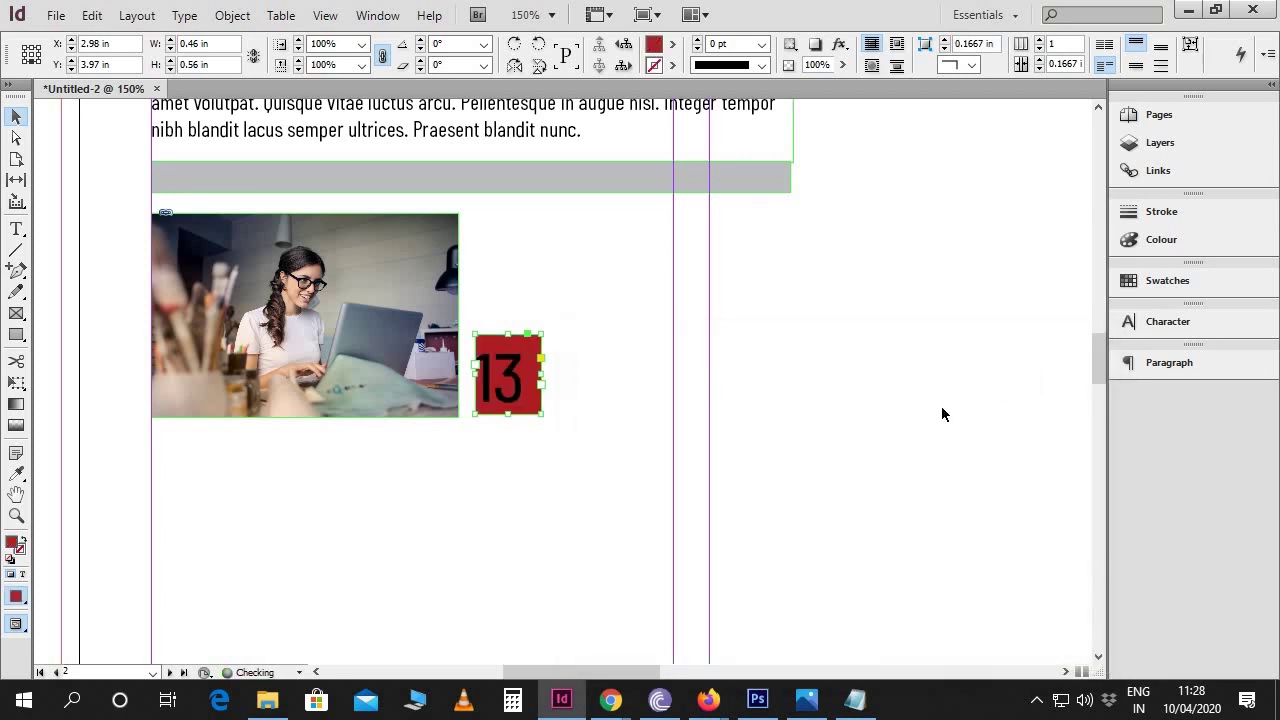
Colour the number 13 white (RGB 255, 255, 255) and centre it horizontally in its red frame
double_click(520, 388)
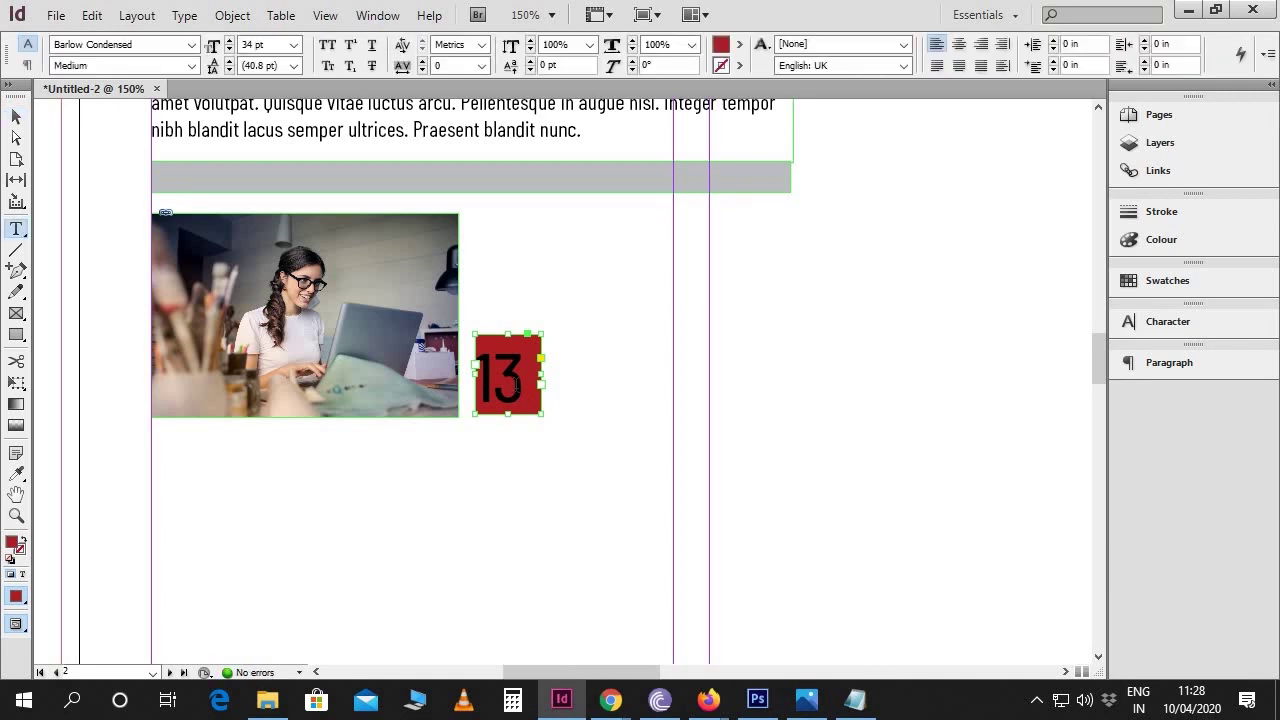
drag(530, 383, 483, 381)
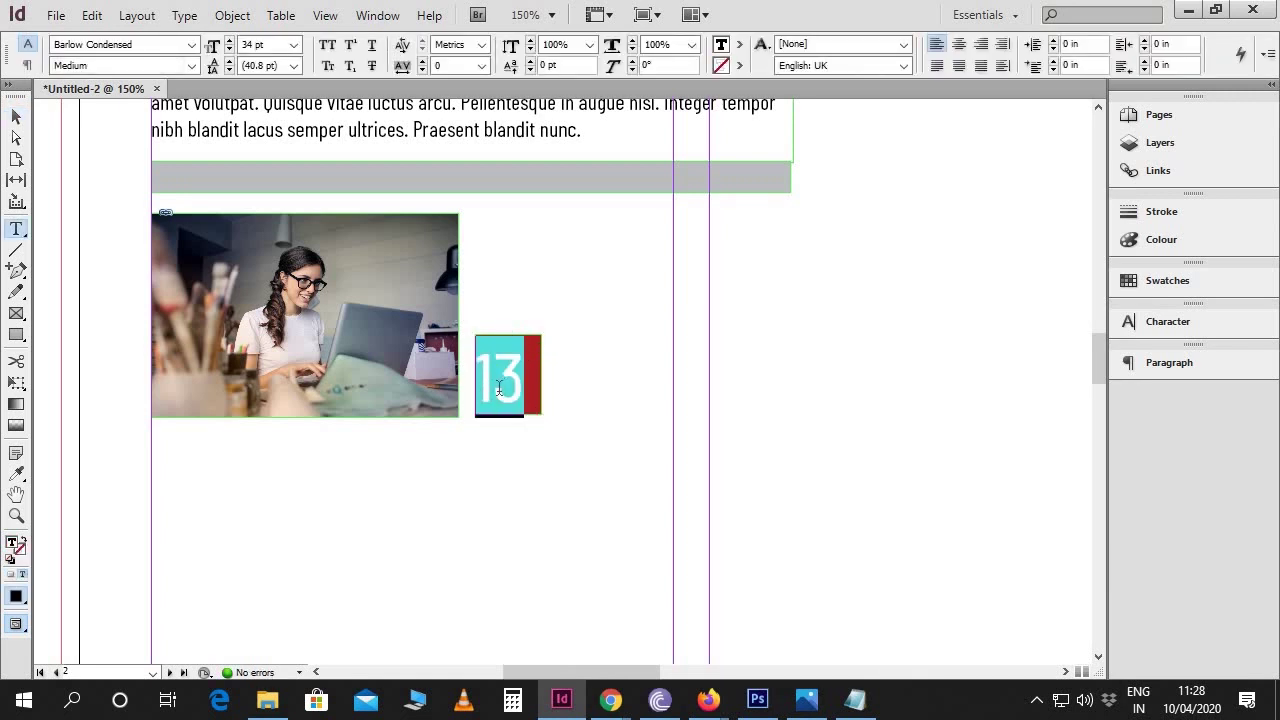
double_click(18, 553)
click(810, 410)
drag(810, 410, 869, 381)
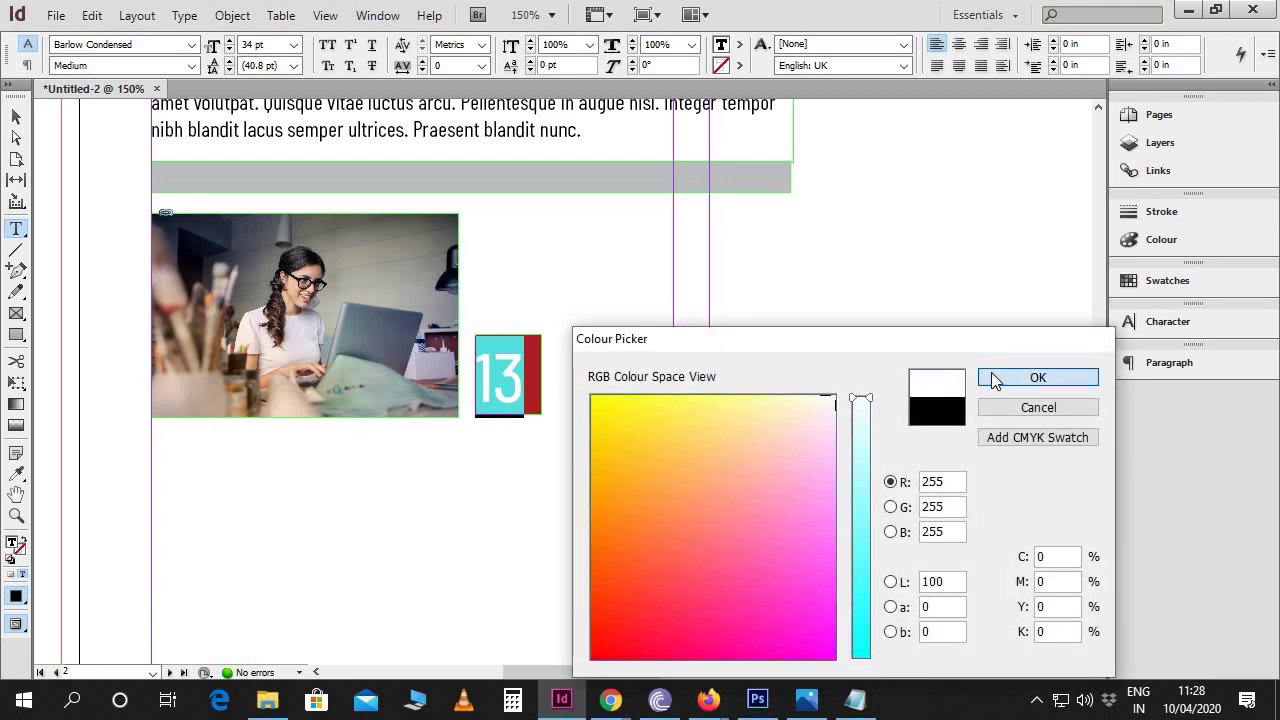
click(991, 377)
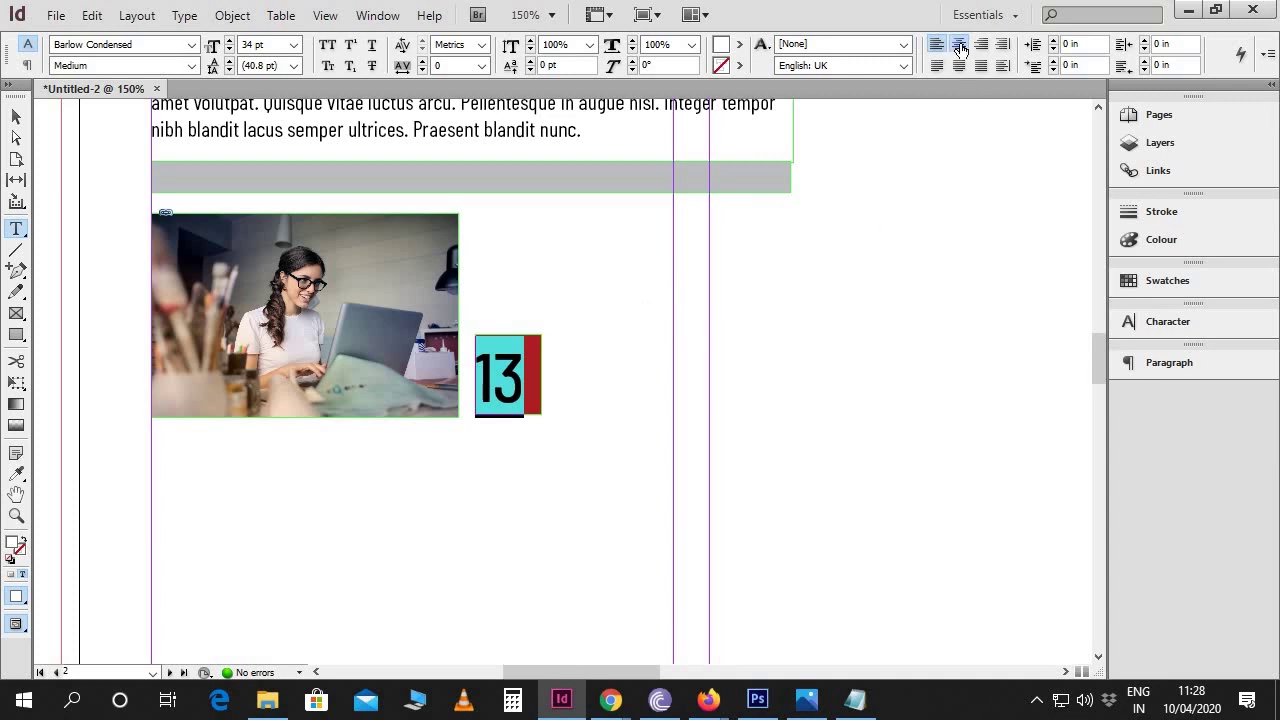
click(960, 48)
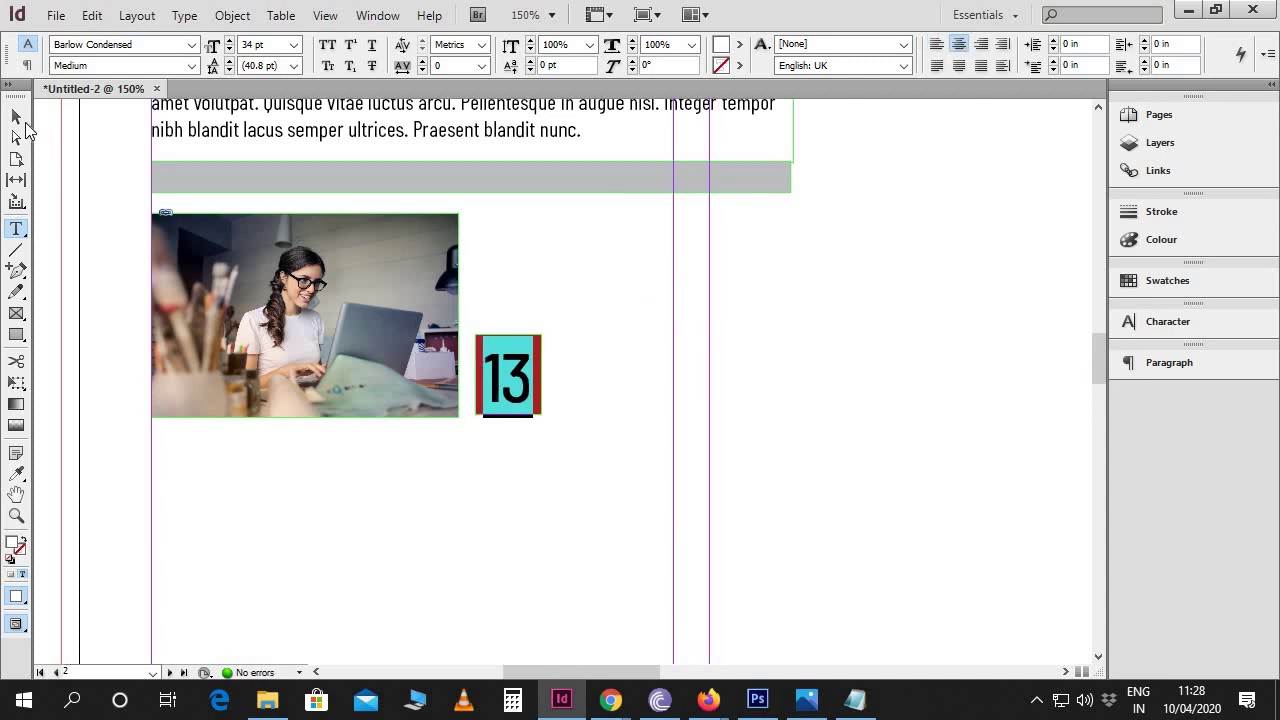
click(17, 118)
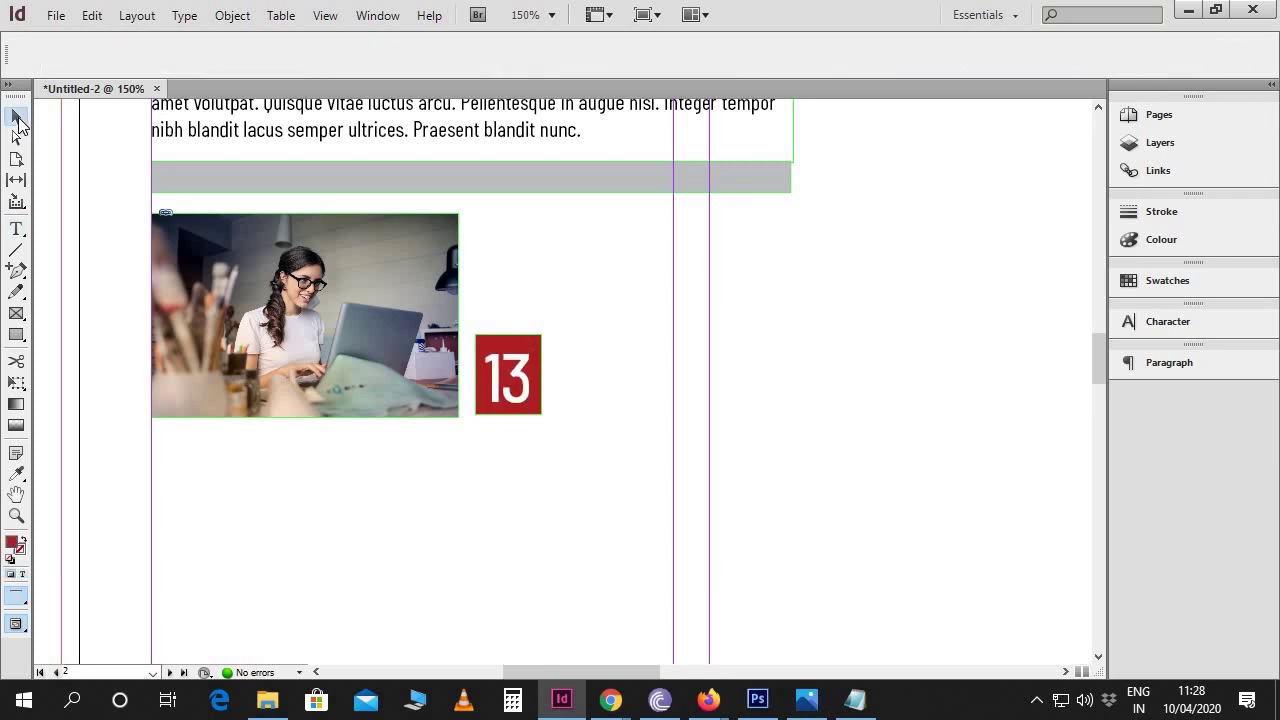
Extend the red number frame to about 0.58 in high so its lower edge meets the photo's bottom line
click(568, 428)
drag(563, 406, 542, 398)
click(437, 385)
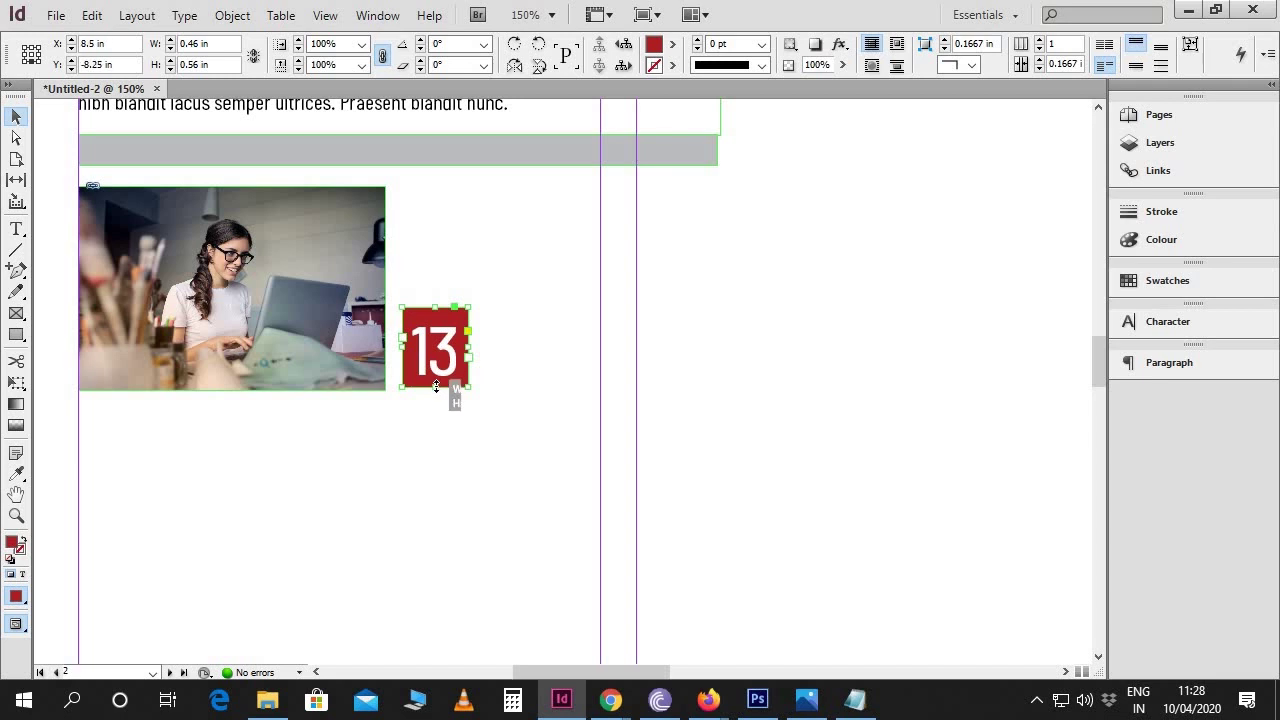
drag(436, 389, 436, 391)
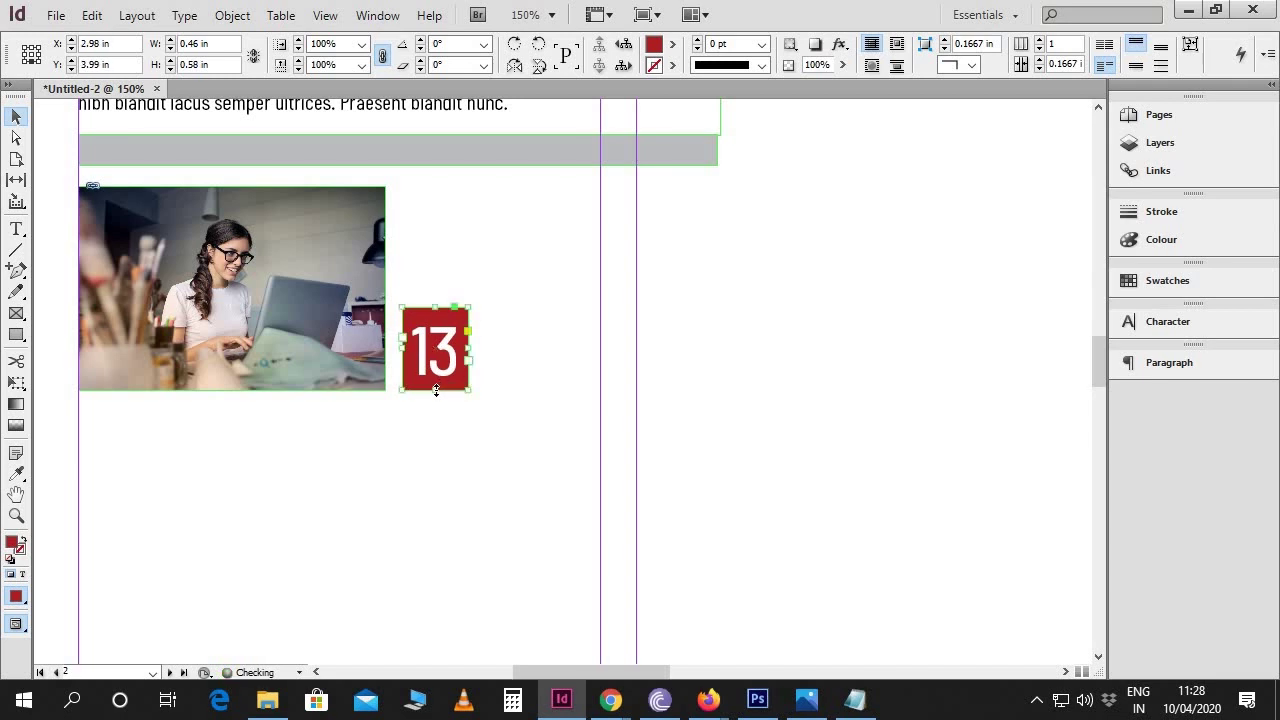
click(501, 407)
Copy the "Lorem ipsum dolor" title and its description line from the details file in Notepad into a new text frame about 2.32 by 0.385 in beside the number
scroll(534, 403, up, 1)
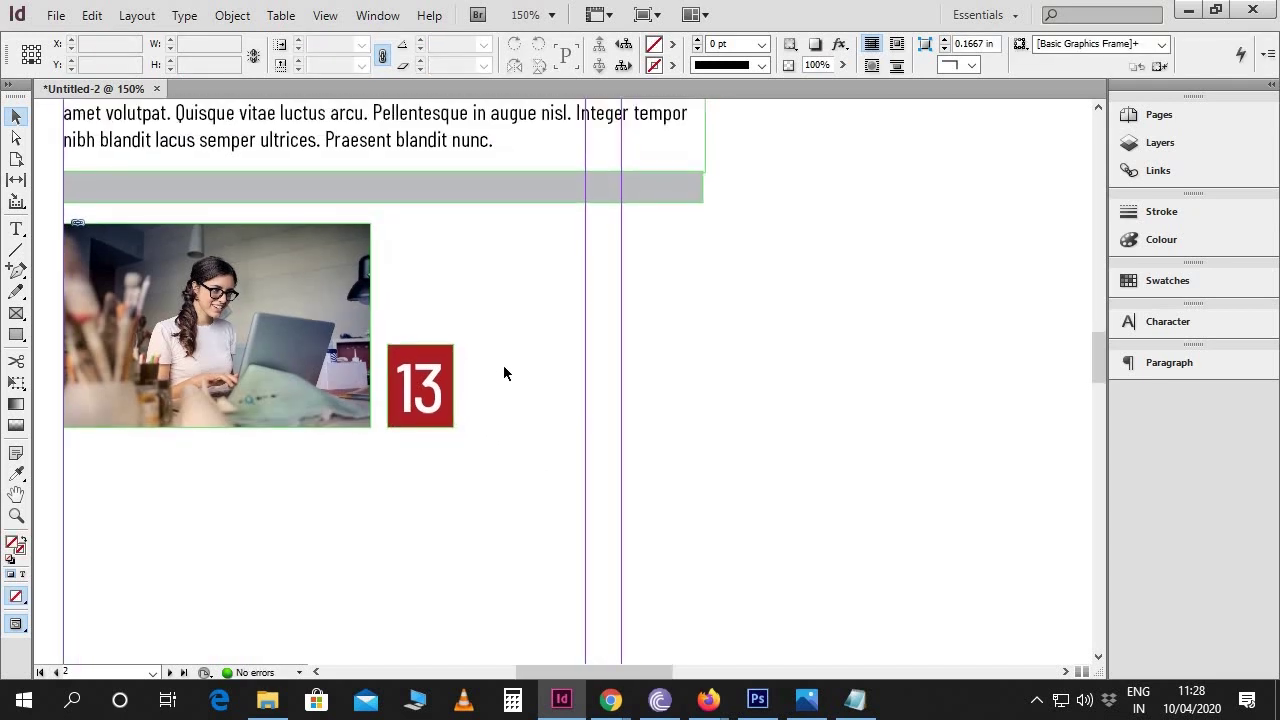
click(855, 699)
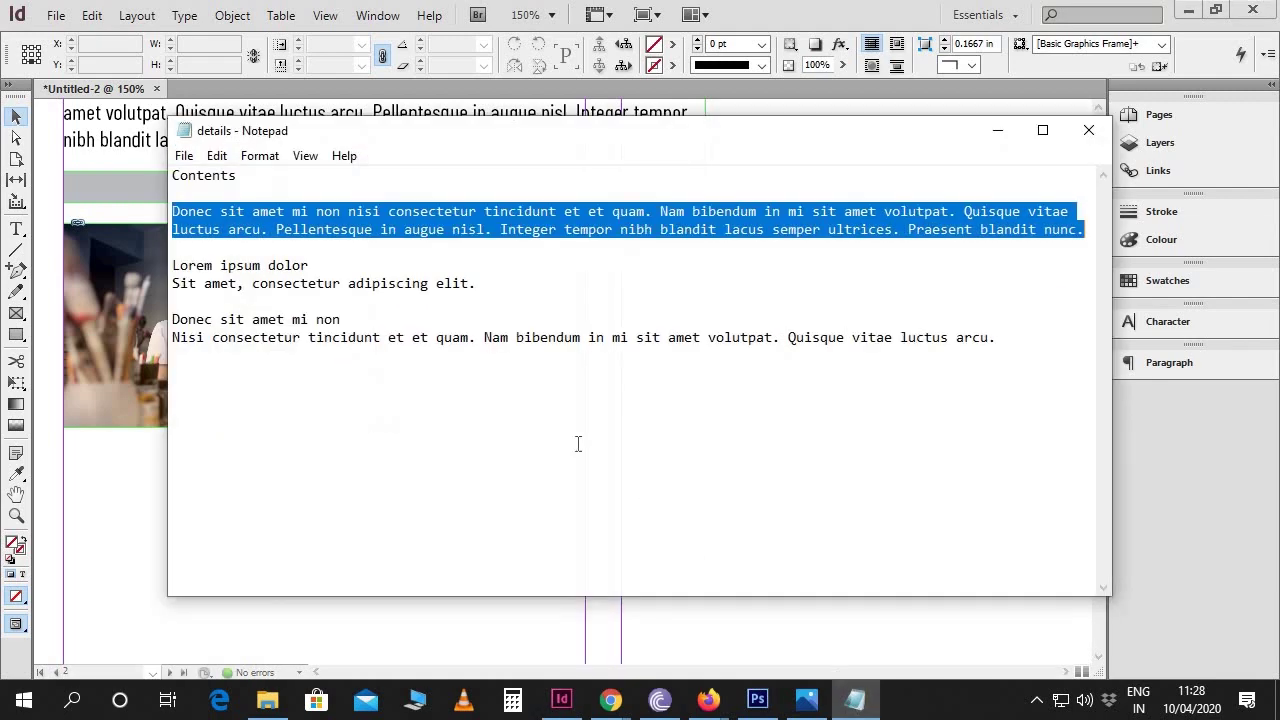
drag(479, 284, 175, 264)
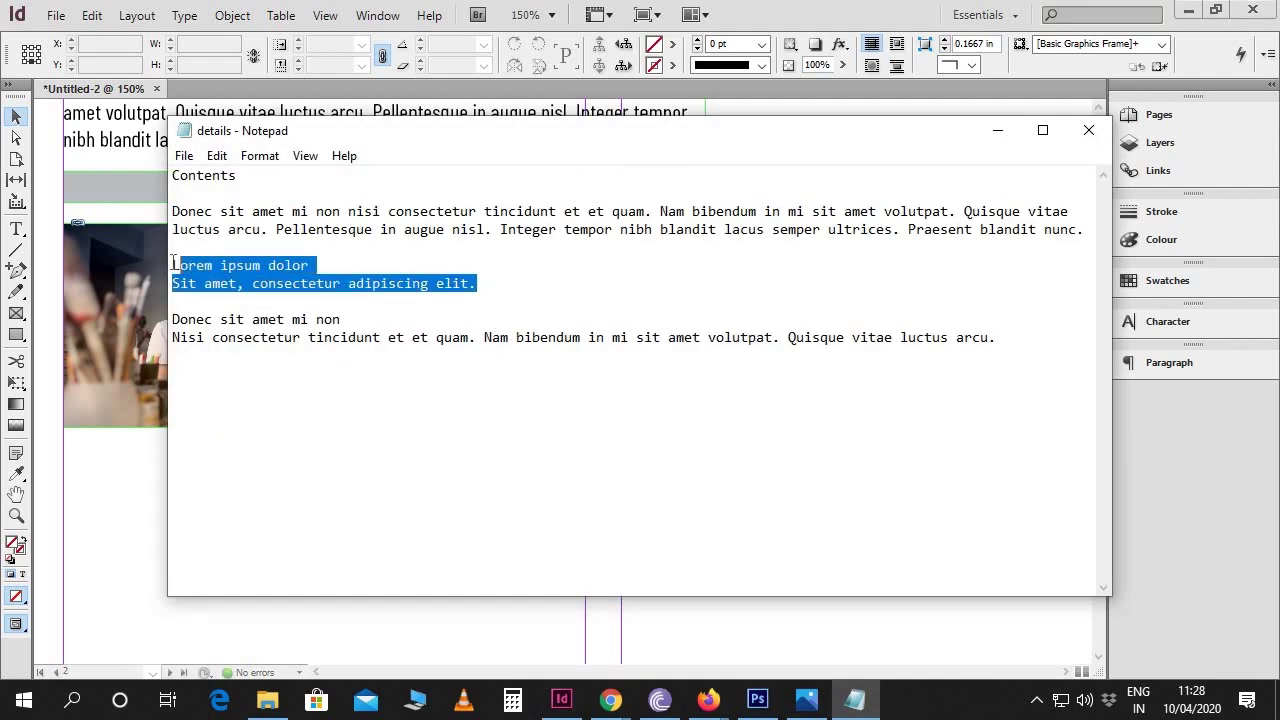
click(114, 469)
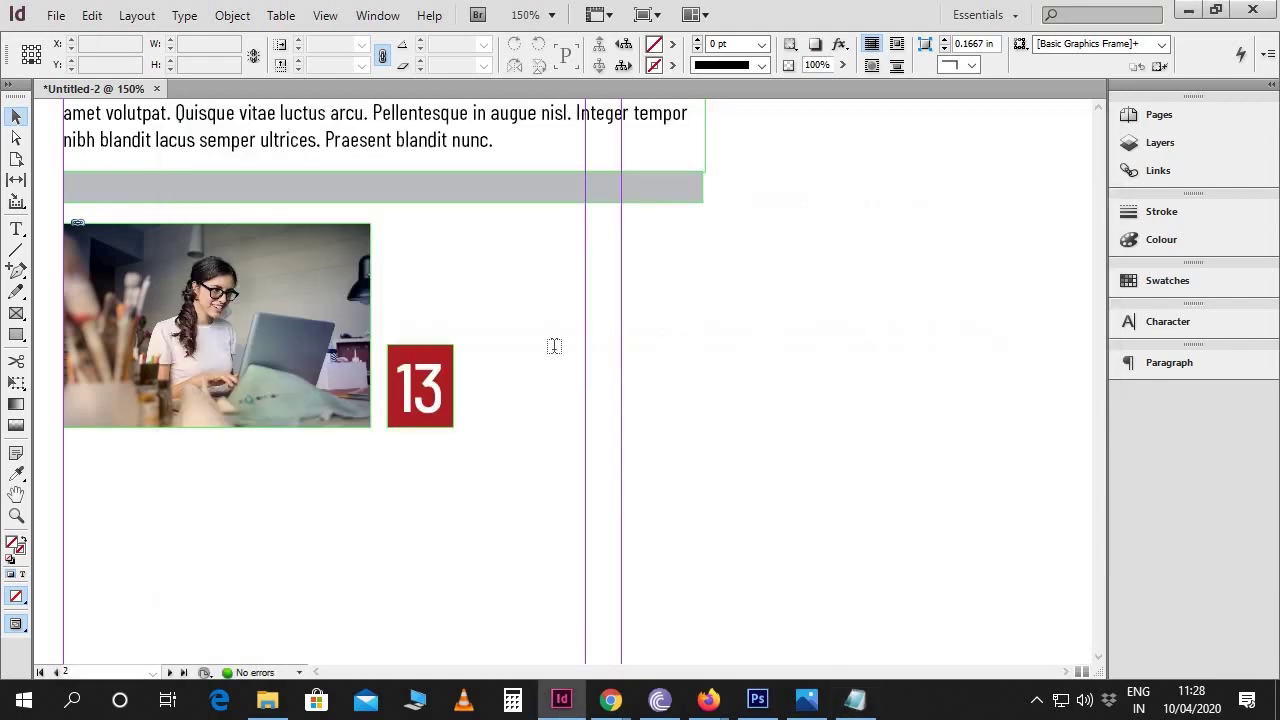
key(t)
drag(461, 390, 797, 447)
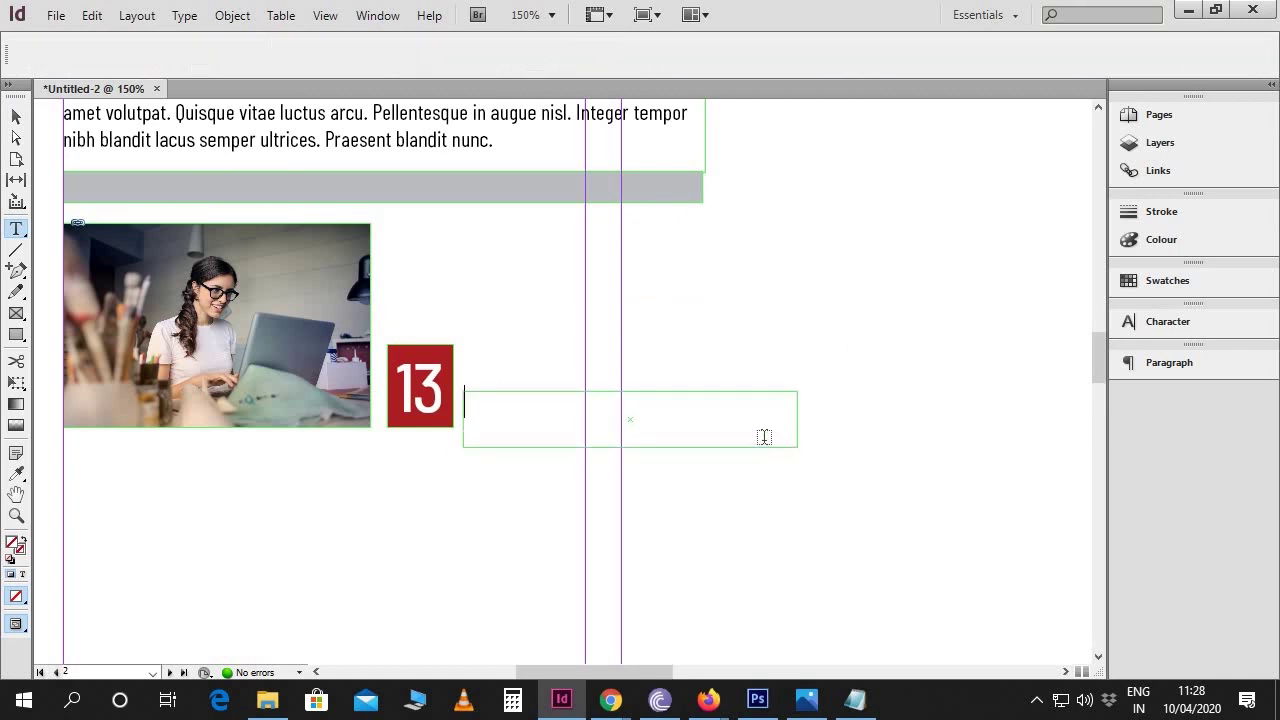
key(ctrl+v)
Set the title "Lorem ipsum dolor" in Barlow Condensed Bold at 20 pt and extend its frame upward to fit all the text
drag(669, 405, 462, 402)
drag(104, 45, 39, 48)
text(B)
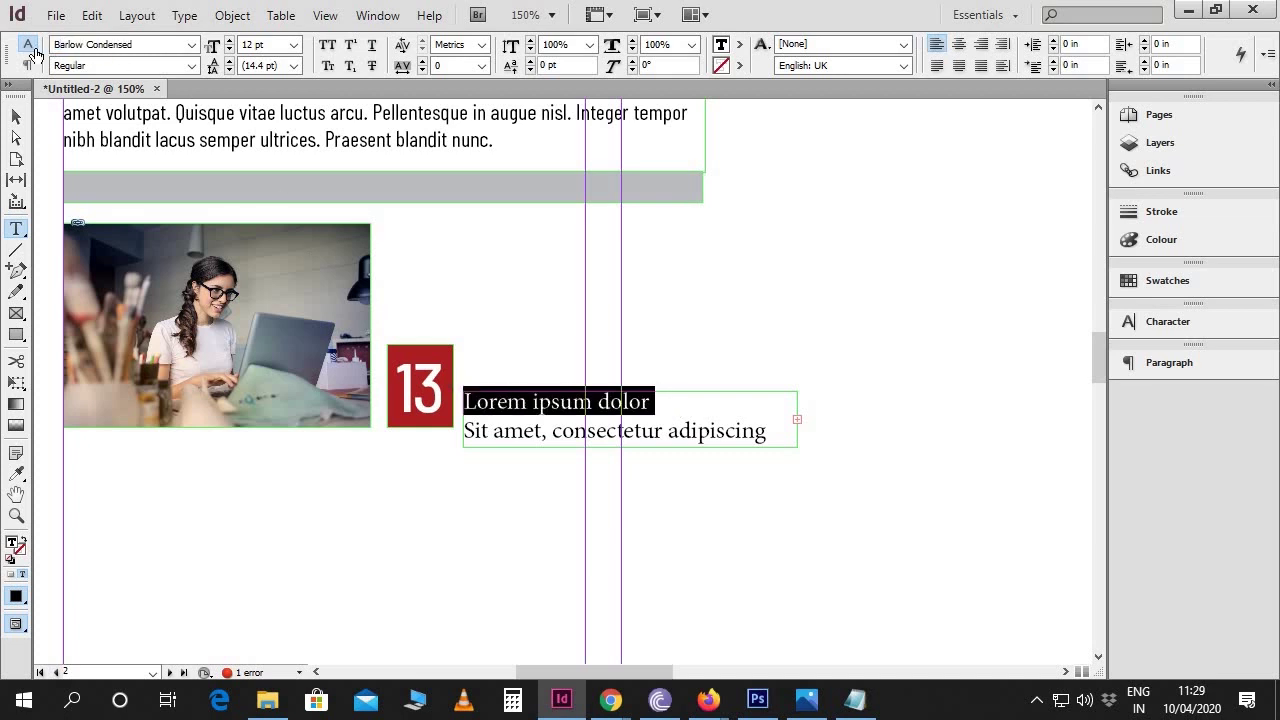
key(Return)
click(191, 65)
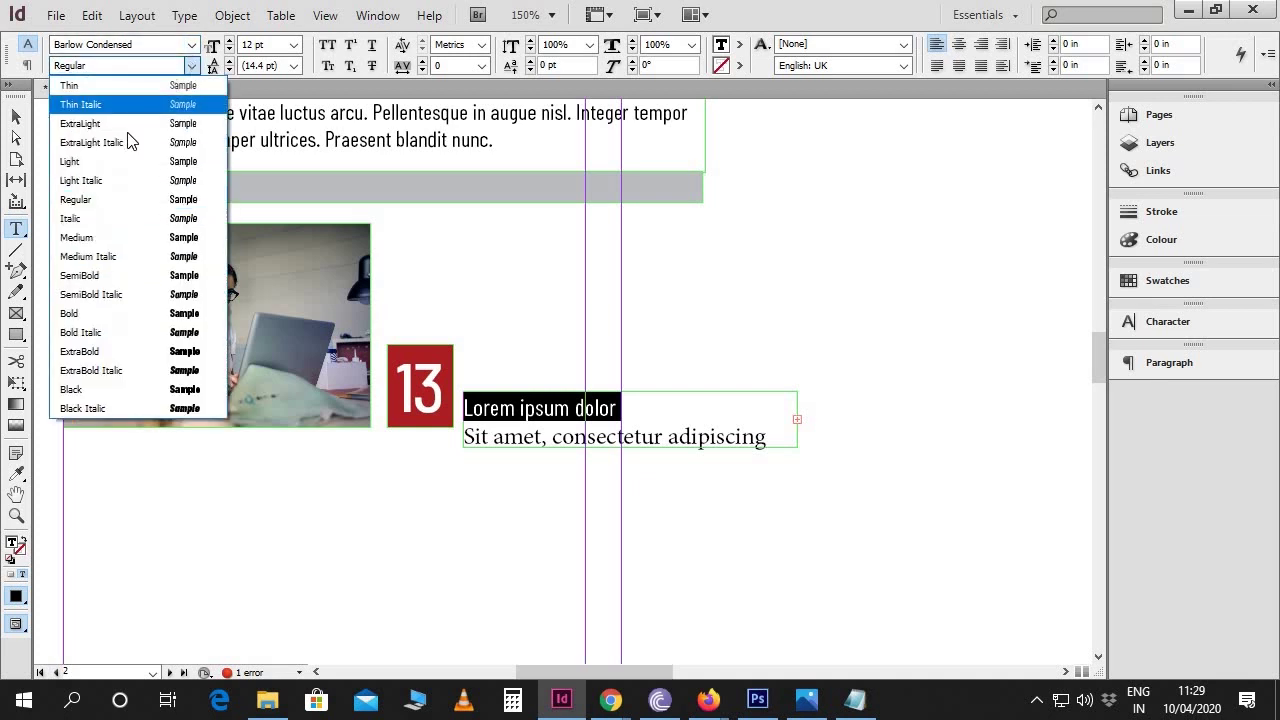
click(114, 314)
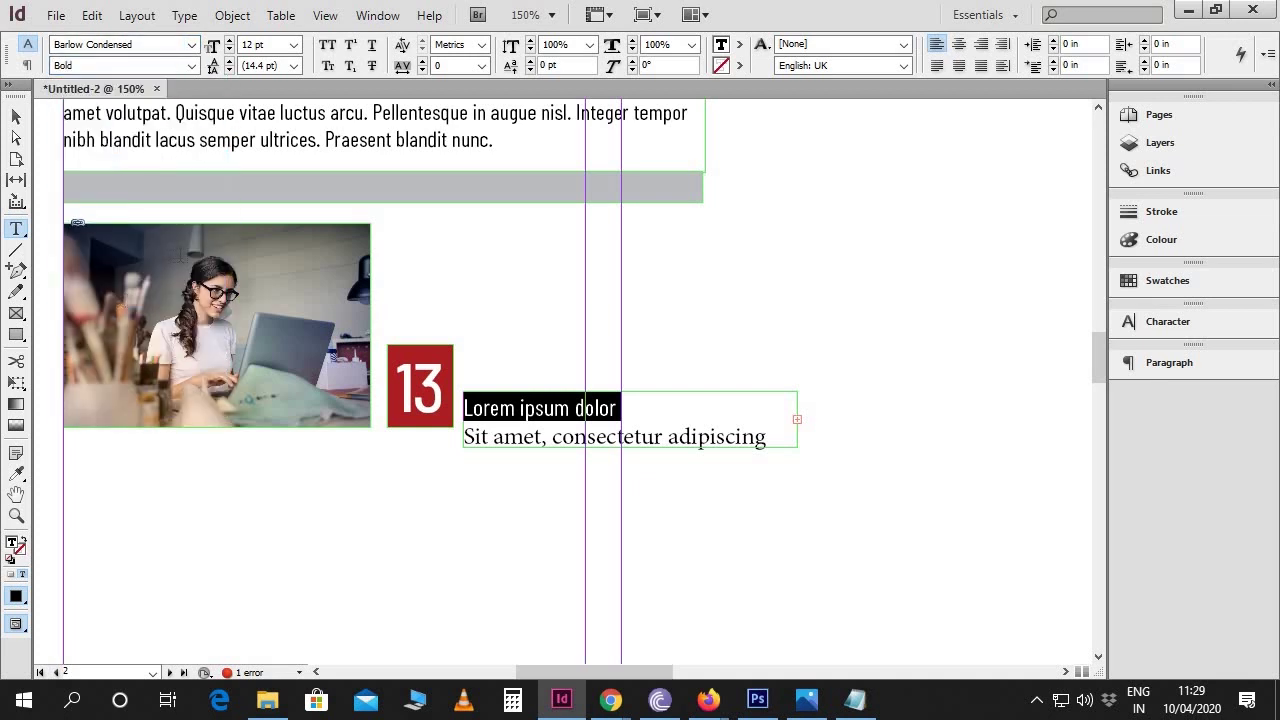
drag(277, 43, 229, 65)
text(20)
key(Return)
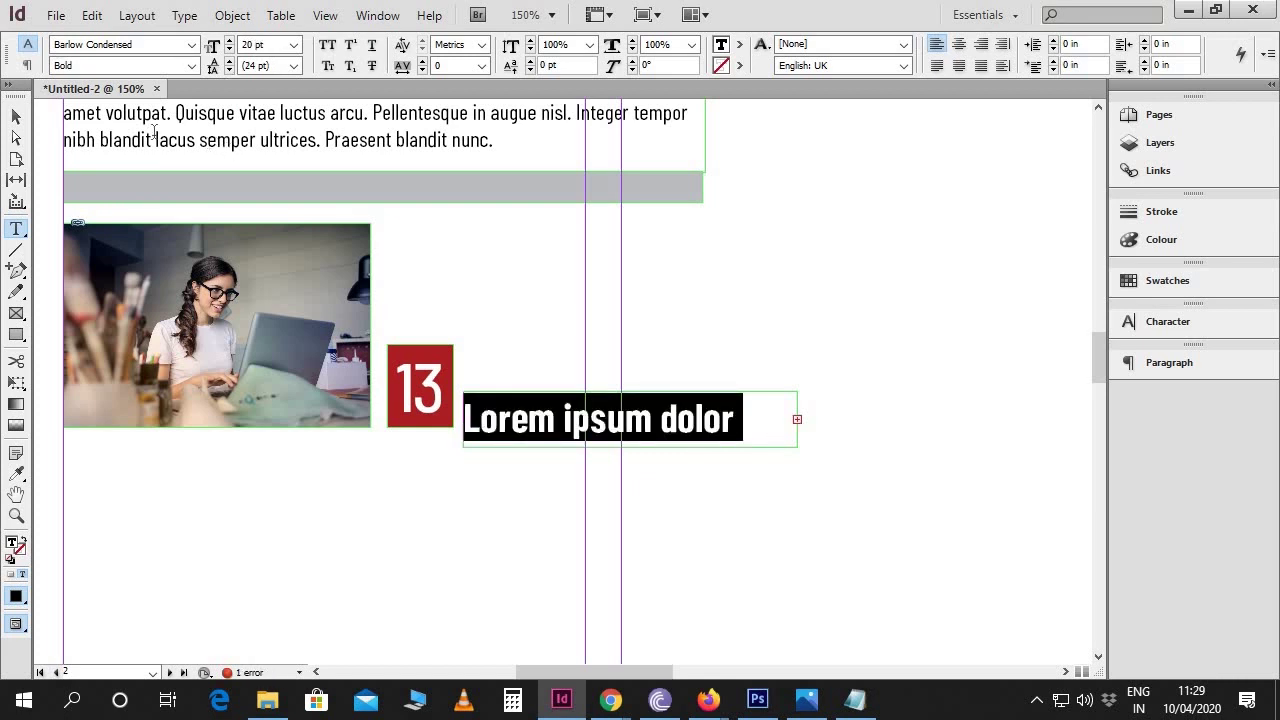
click(18, 117)
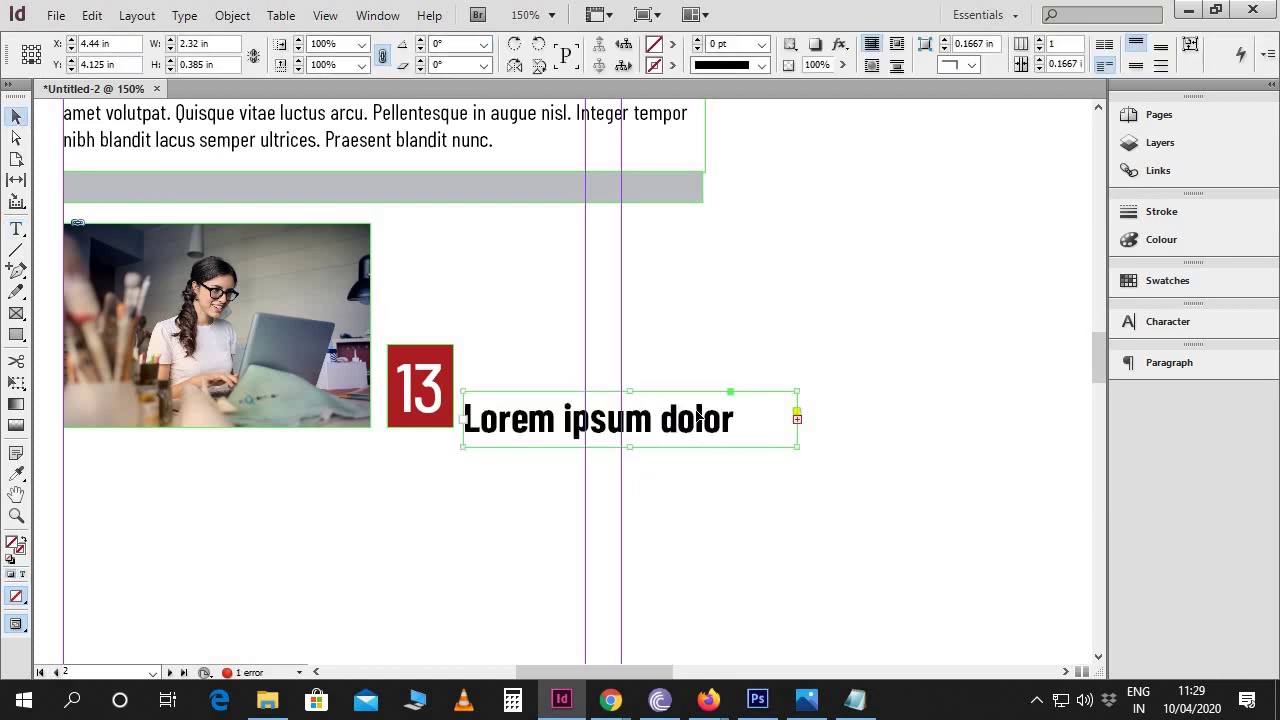
drag(630, 391, 622, 343)
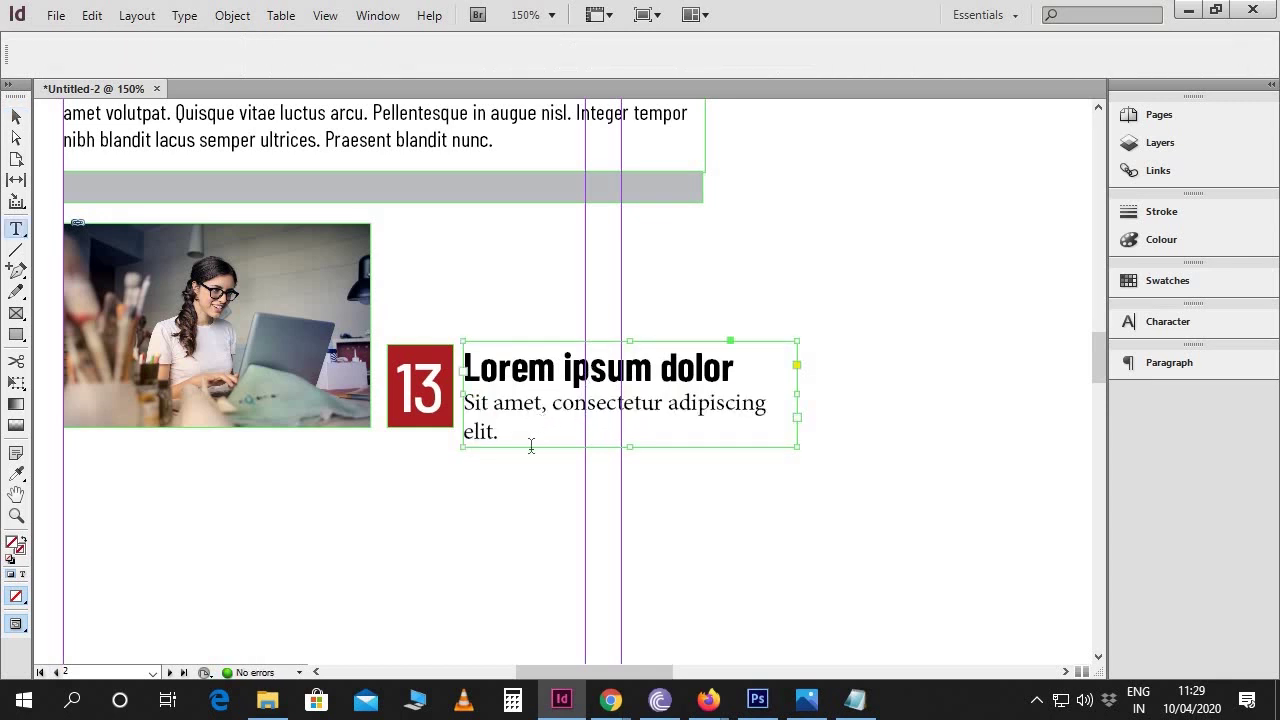
Set the description line "Sit amet, consectetur adipiscing elit." in Barlow Condensed Regular at 11 pt
double_click(579, 412)
drag(515, 440, 463, 402)
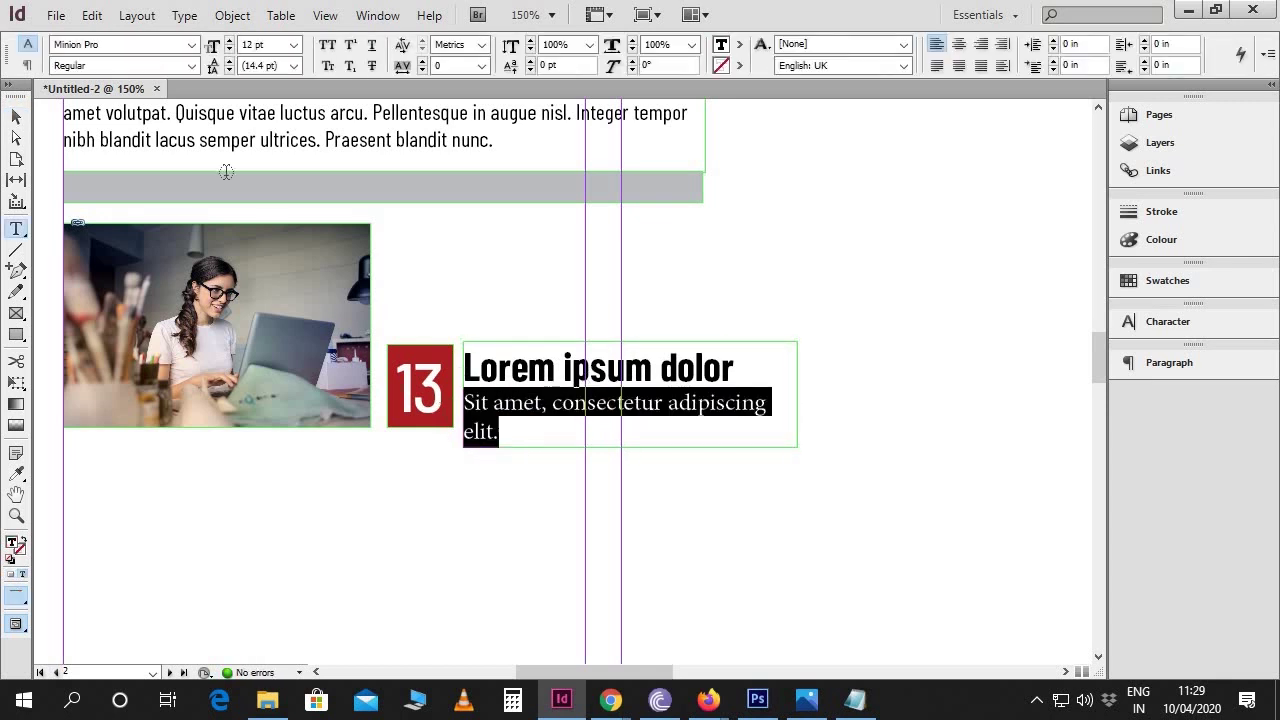
click(106, 45)
text(Barlow Condensed)
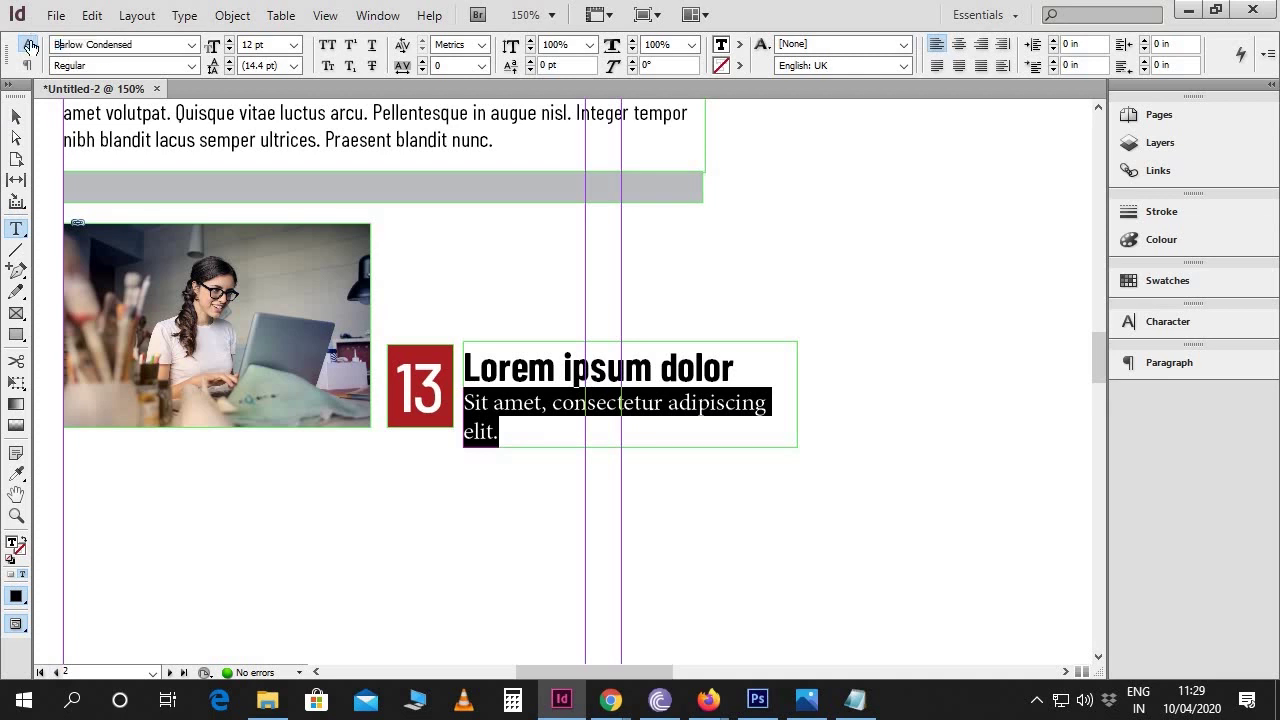
key(Return)
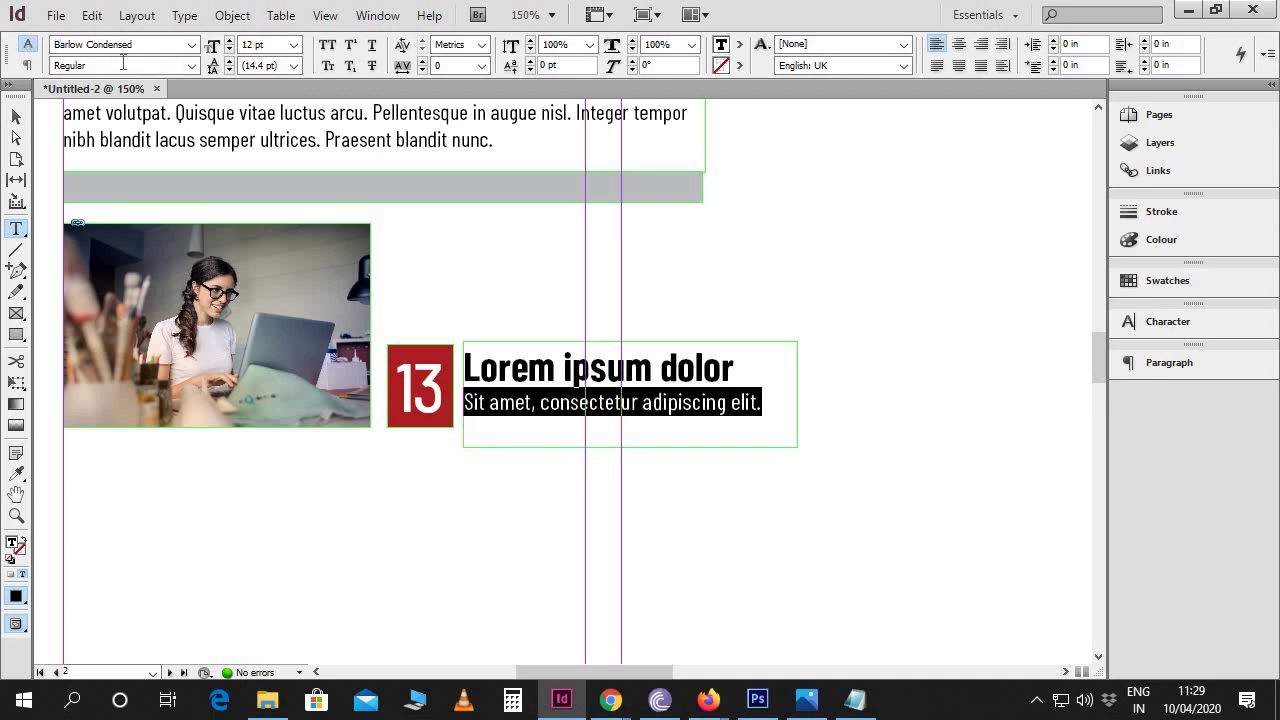
triple_click(271, 47)
key(Return)
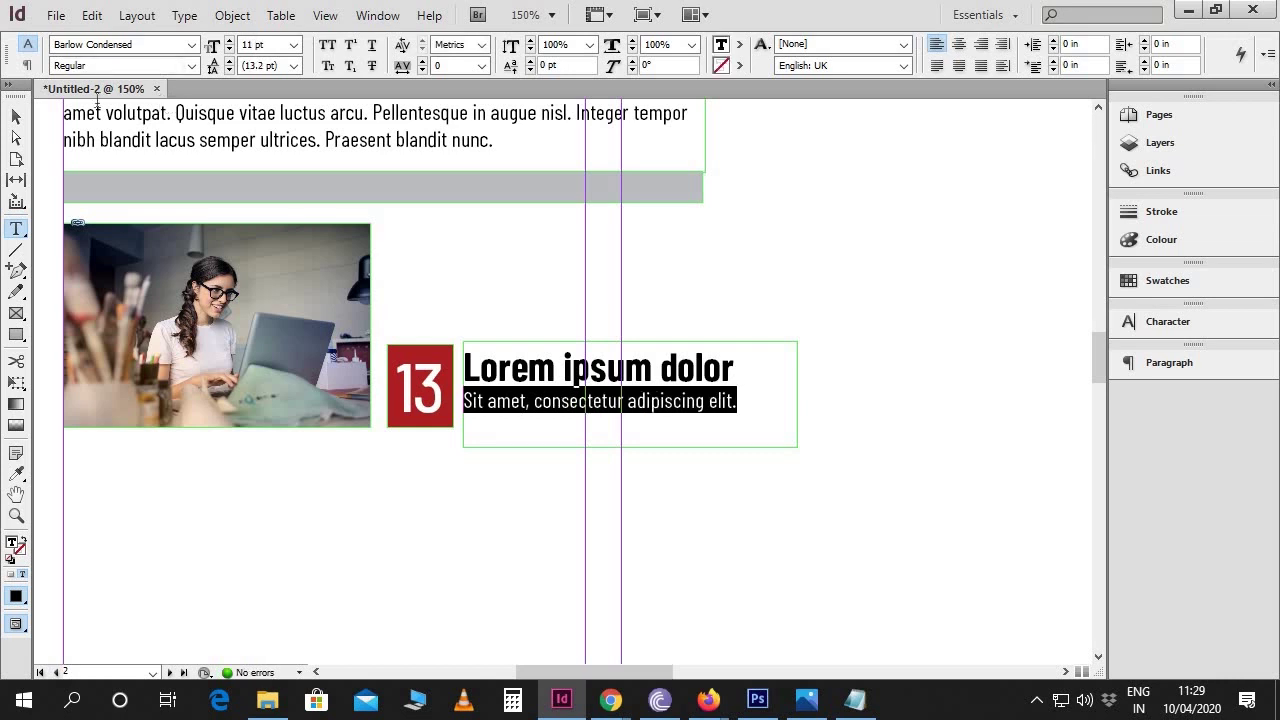
Shrink the frame around the "Lorem ipsum dolor" title and description so it fits closely around the text
click(16, 120)
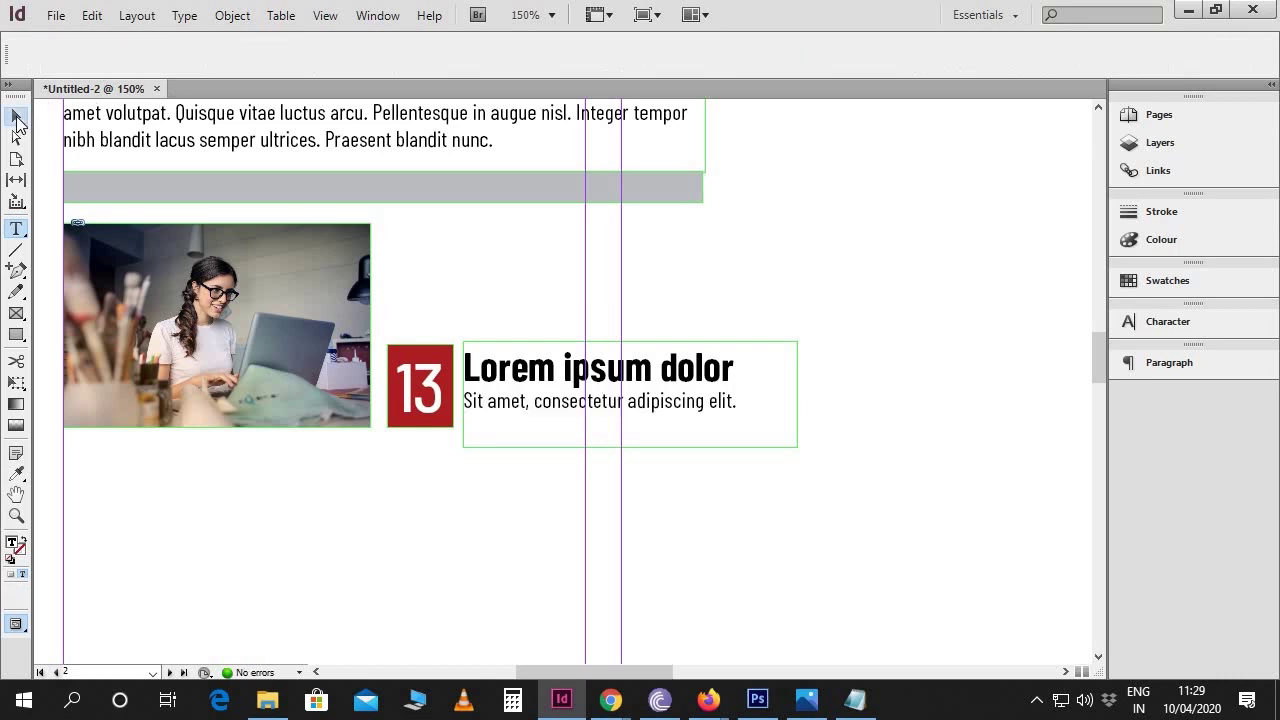
drag(797, 447, 745, 414)
click(788, 440)
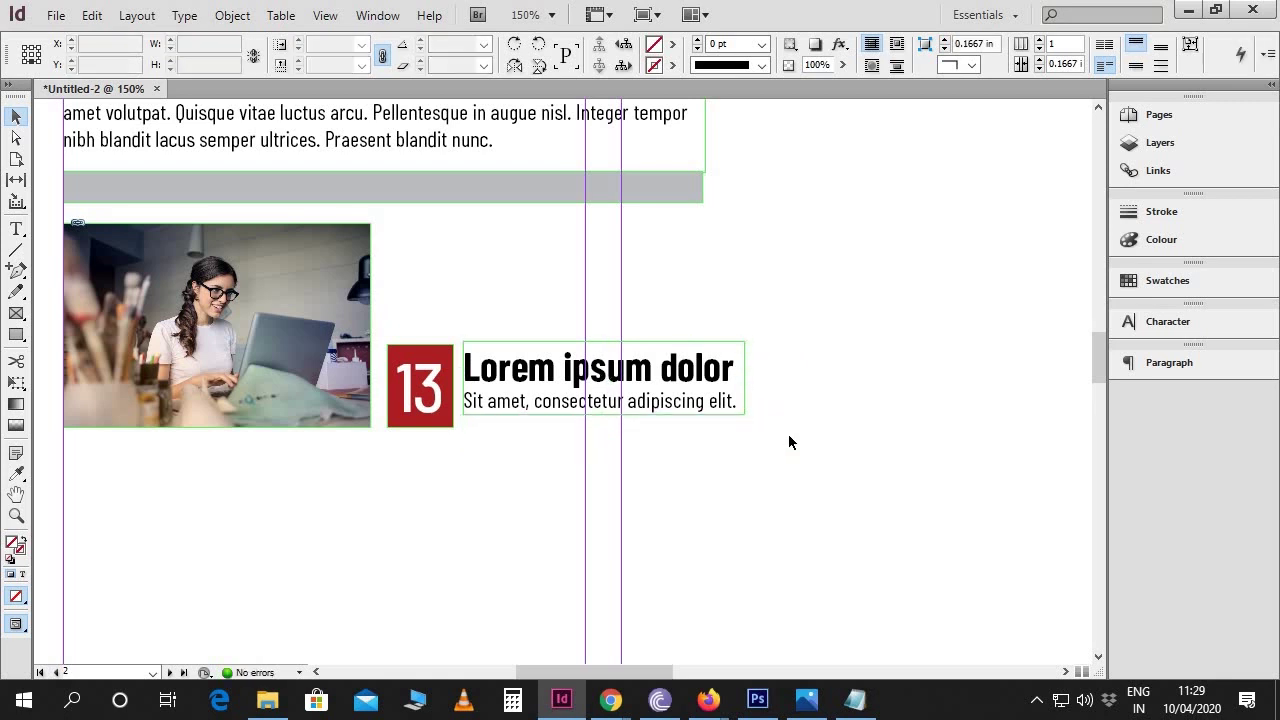
Lower the title text to the base of the number frame and shift both left so the text ends near the grey bar's right edge
scroll(789, 442, up, 2)
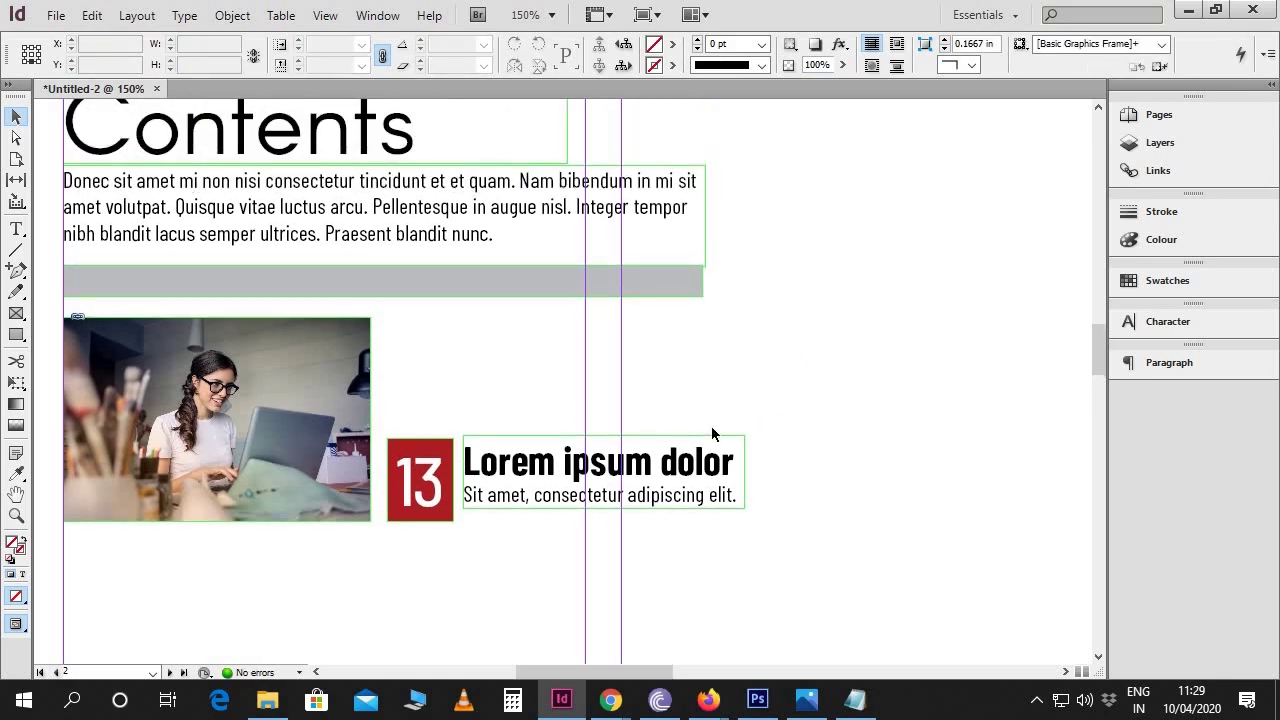
drag(690, 470, 692, 486)
drag(786, 436, 437, 534)
drag(686, 518, 651, 524)
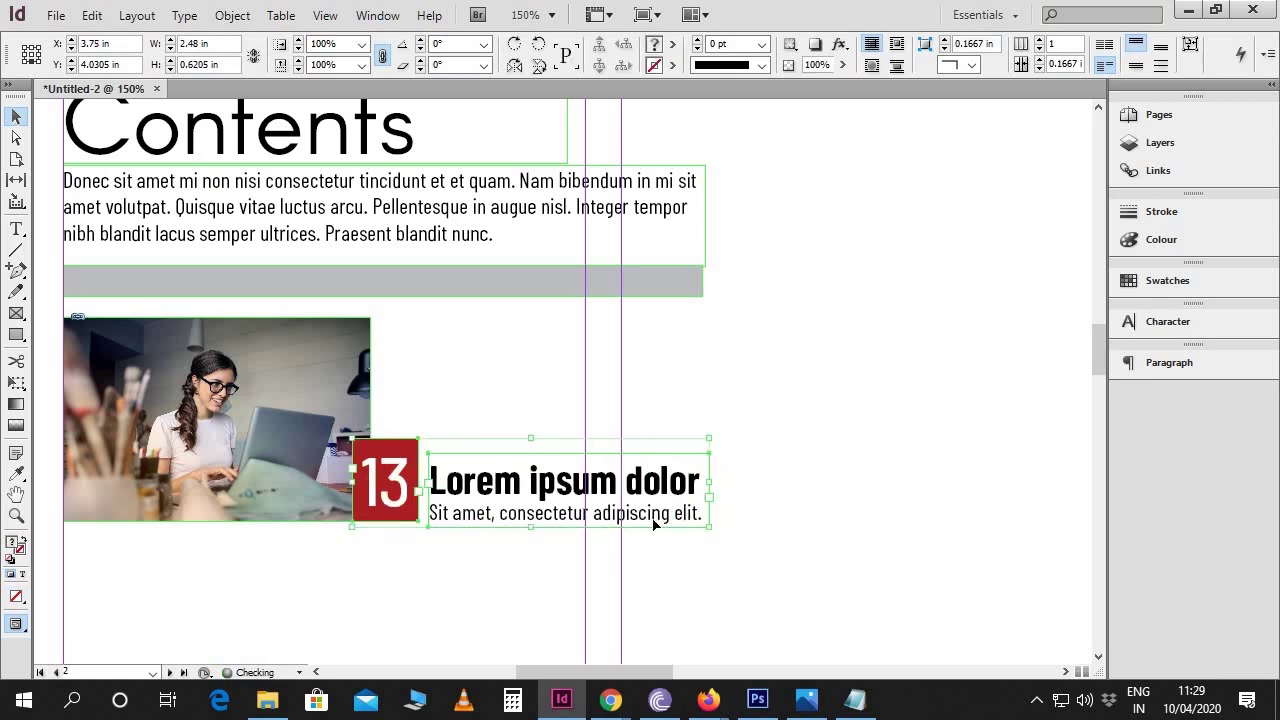
key(Up)
key(Up)
click(759, 588)
scroll(745, 570, down, 1)
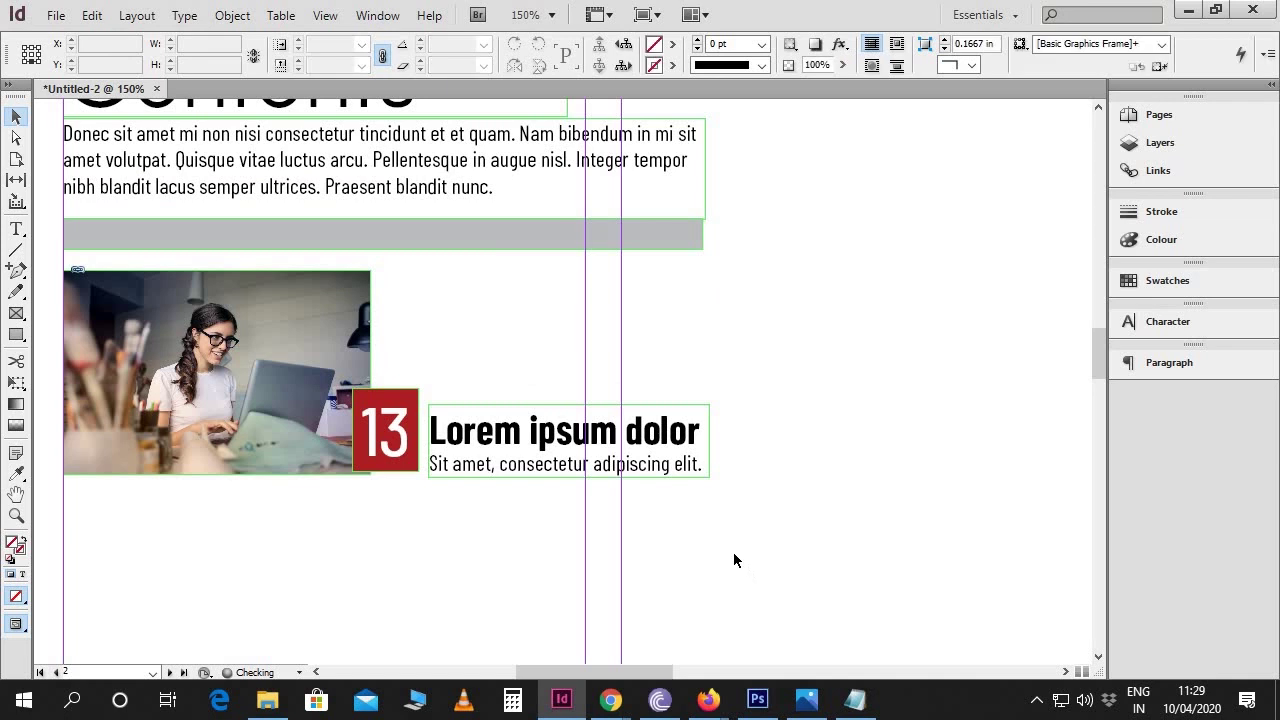
Scale the woman's photo down to about 1.93 by 1.29 in, clear of the red number frame and aligned with its base
scroll(743, 532, left, 1)
click(371, 452)
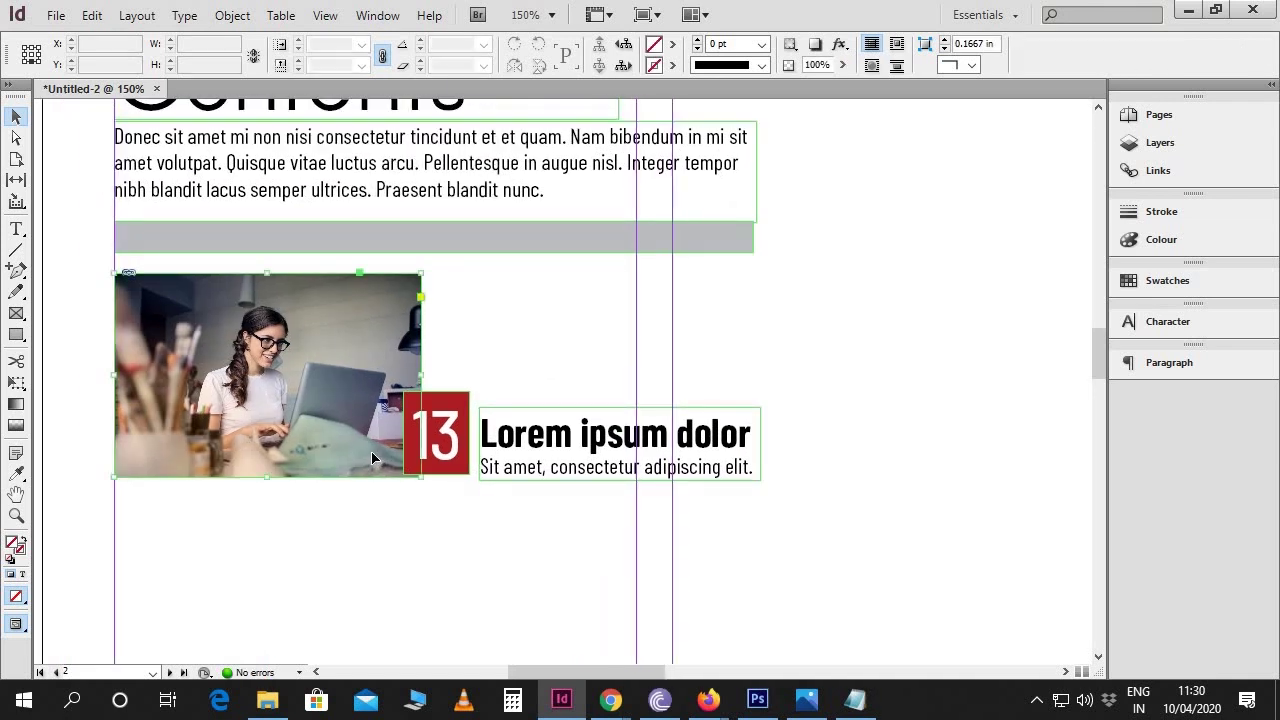
key(e)
drag(405, 283, 390, 291)
key(Up)
key(Up)
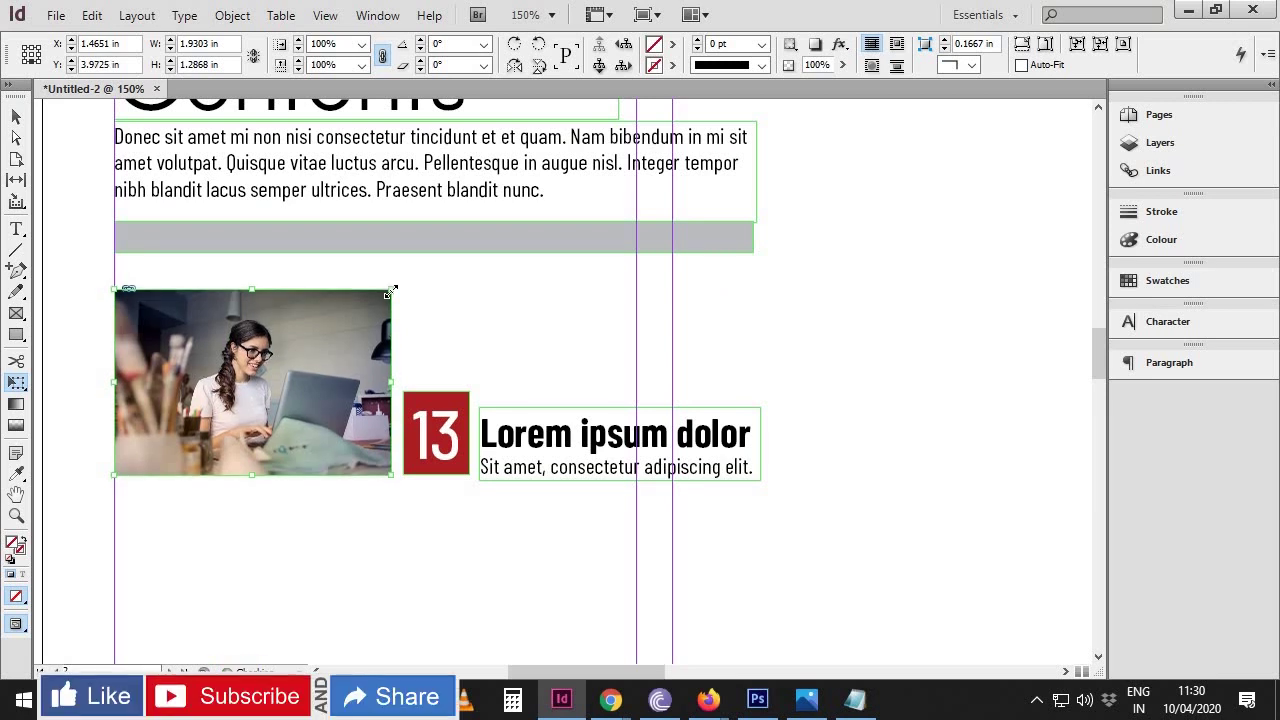
key(v)
click(774, 558)
key(w)
scroll(774, 558, up, 1)
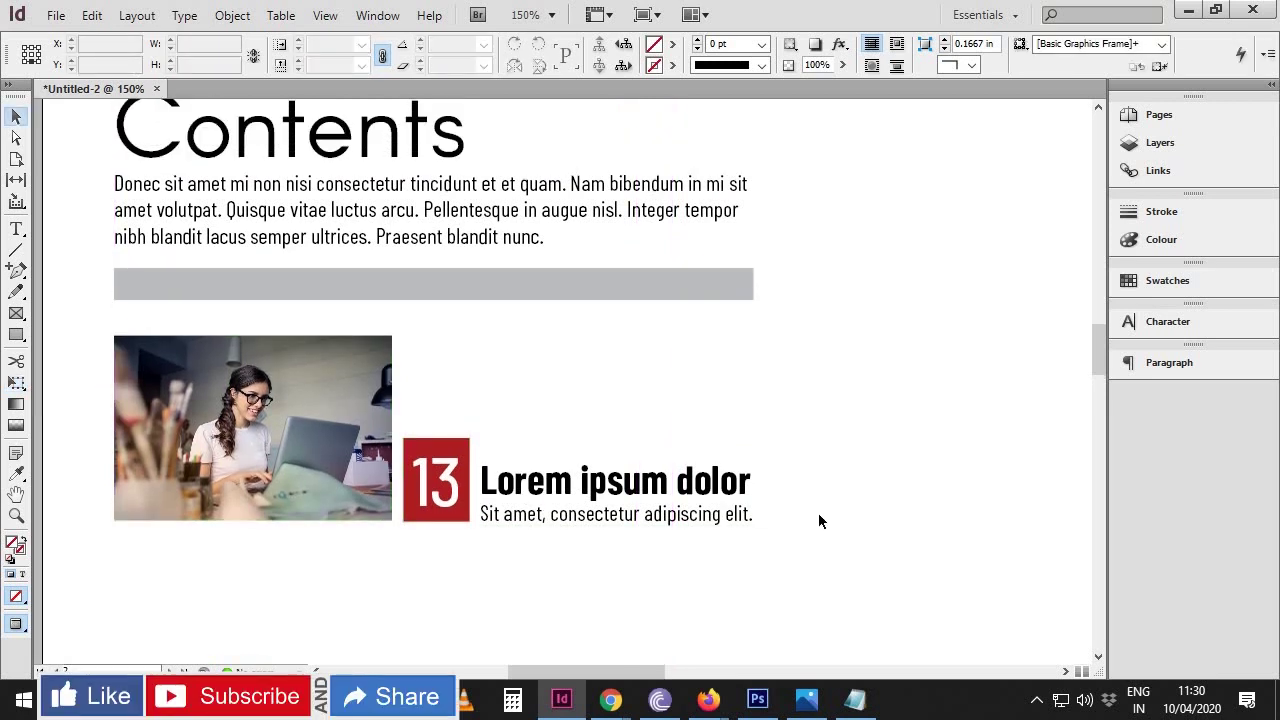
Place the white-and-black clothes photo beside the intro text in the right half of page 2, ending at the right margin
key(ctrl+minus)
key(ctrl+minus)
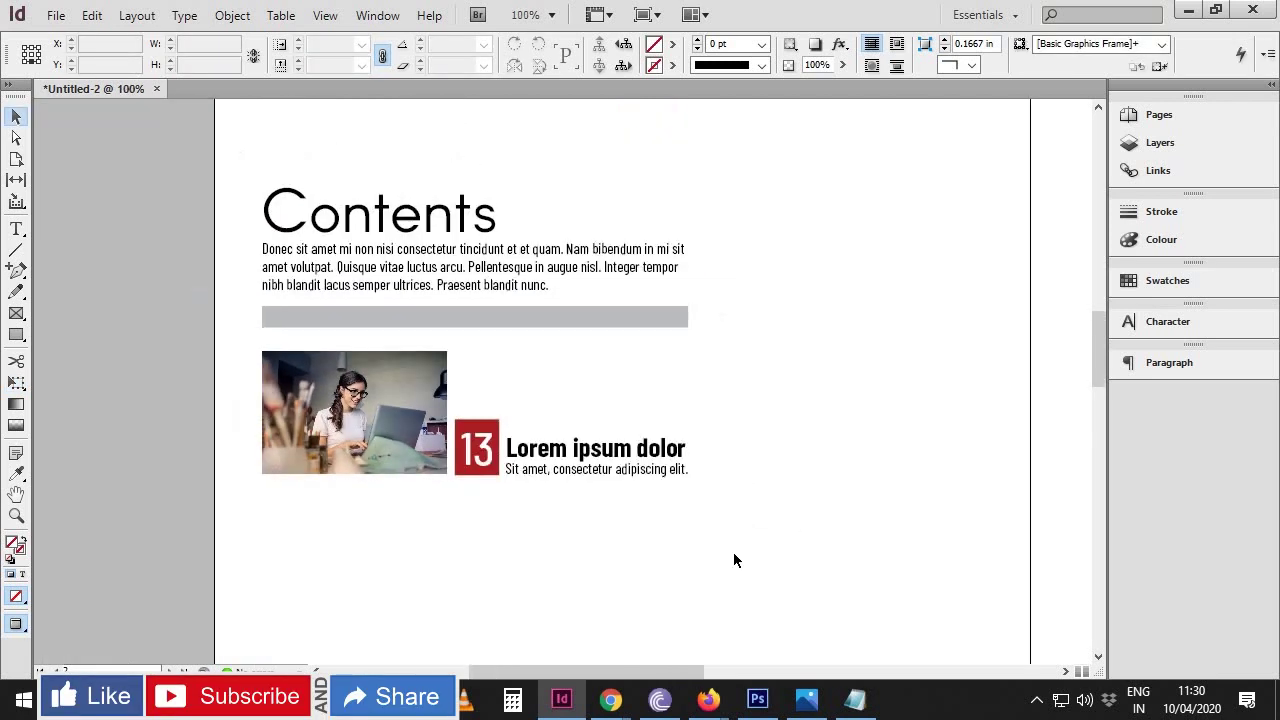
drag(734, 553, 616, 530)
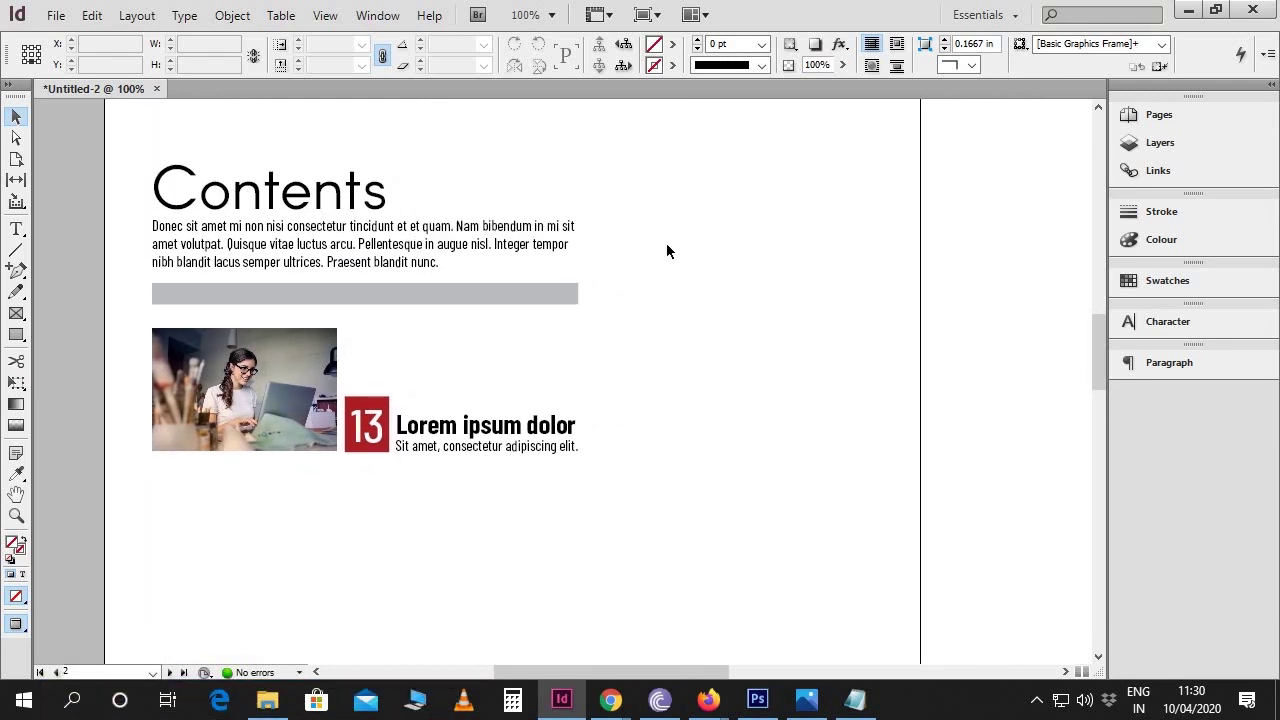
key(w)
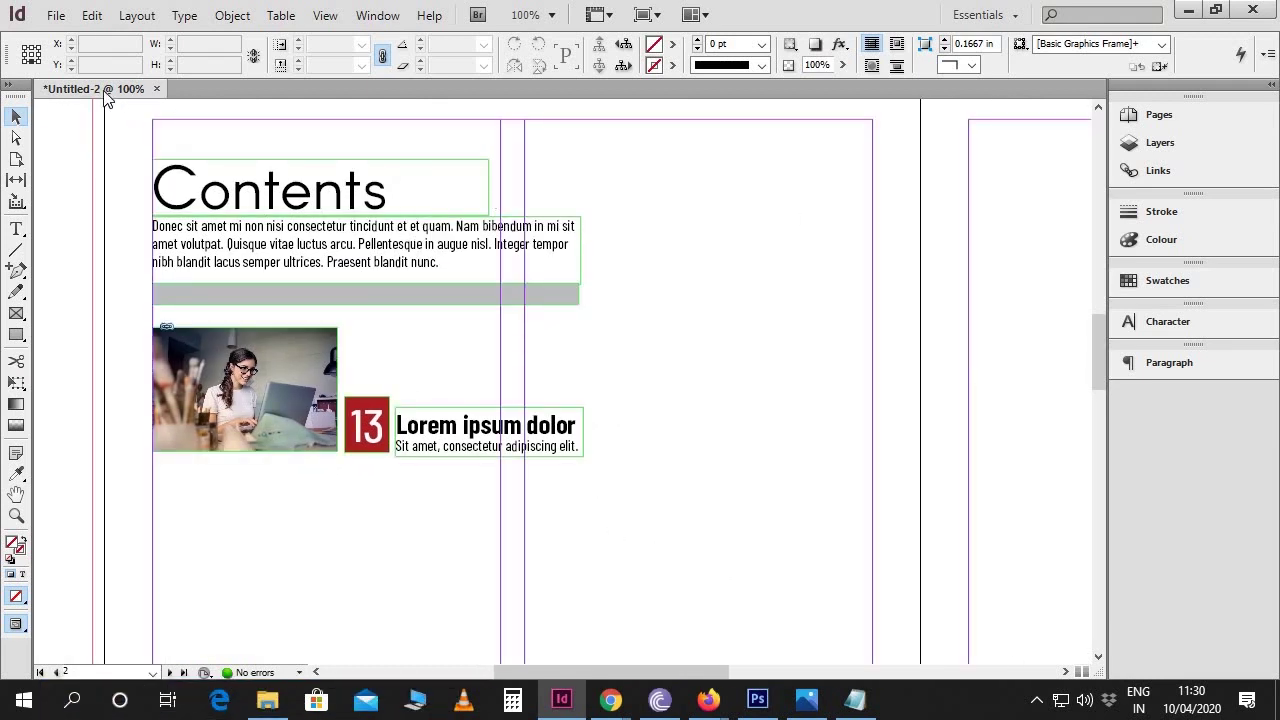
click(55, 15)
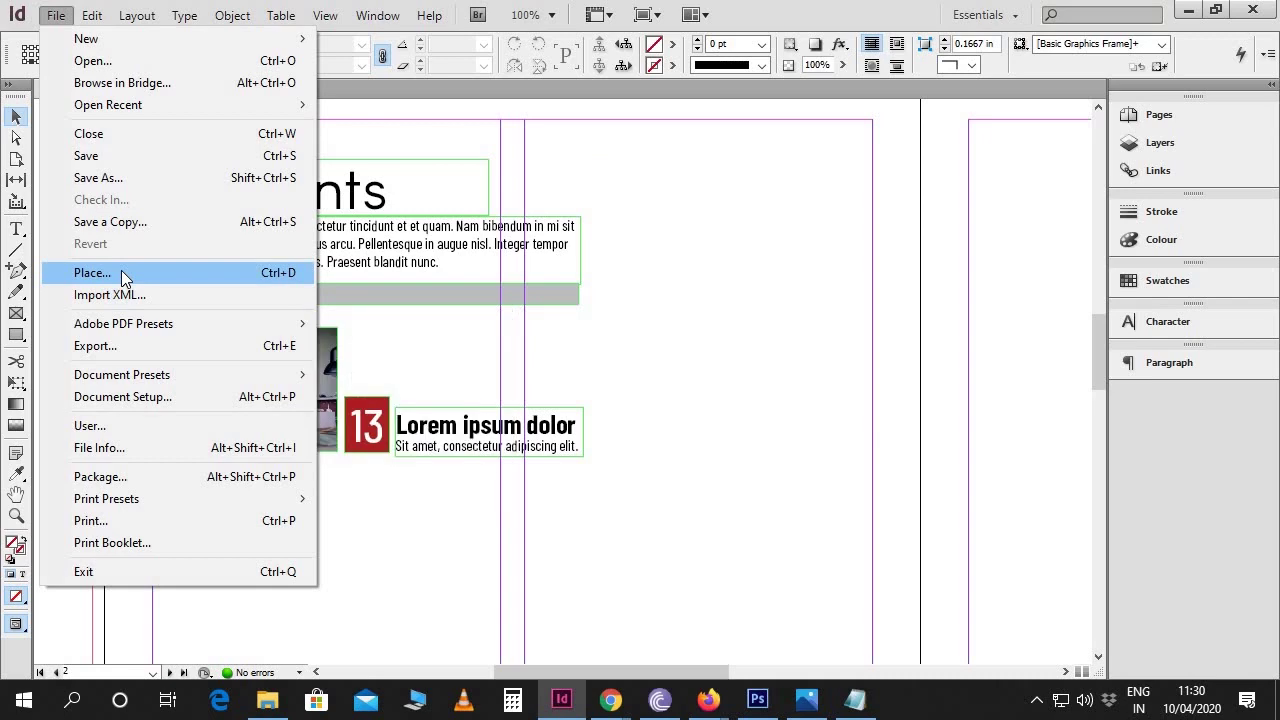
click(270, 274)
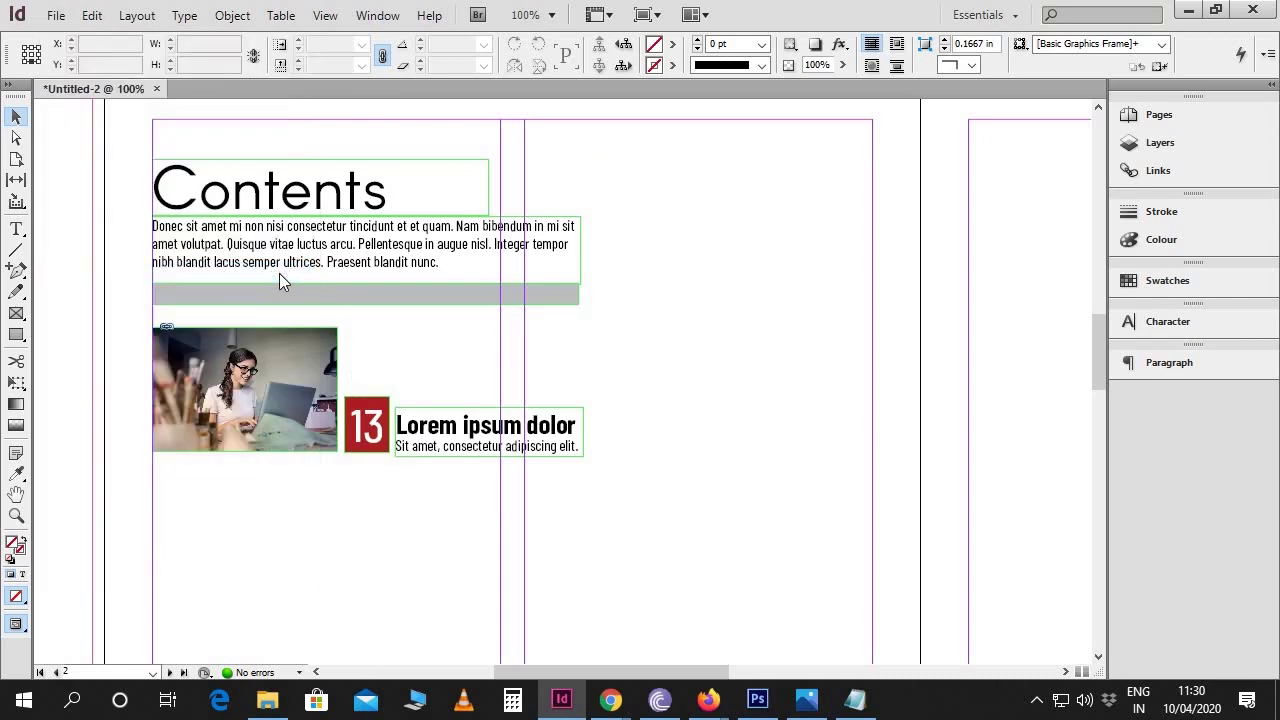
click(856, 388)
click(866, 469)
drag(643, 217, 804, 357)
click(855, 484)
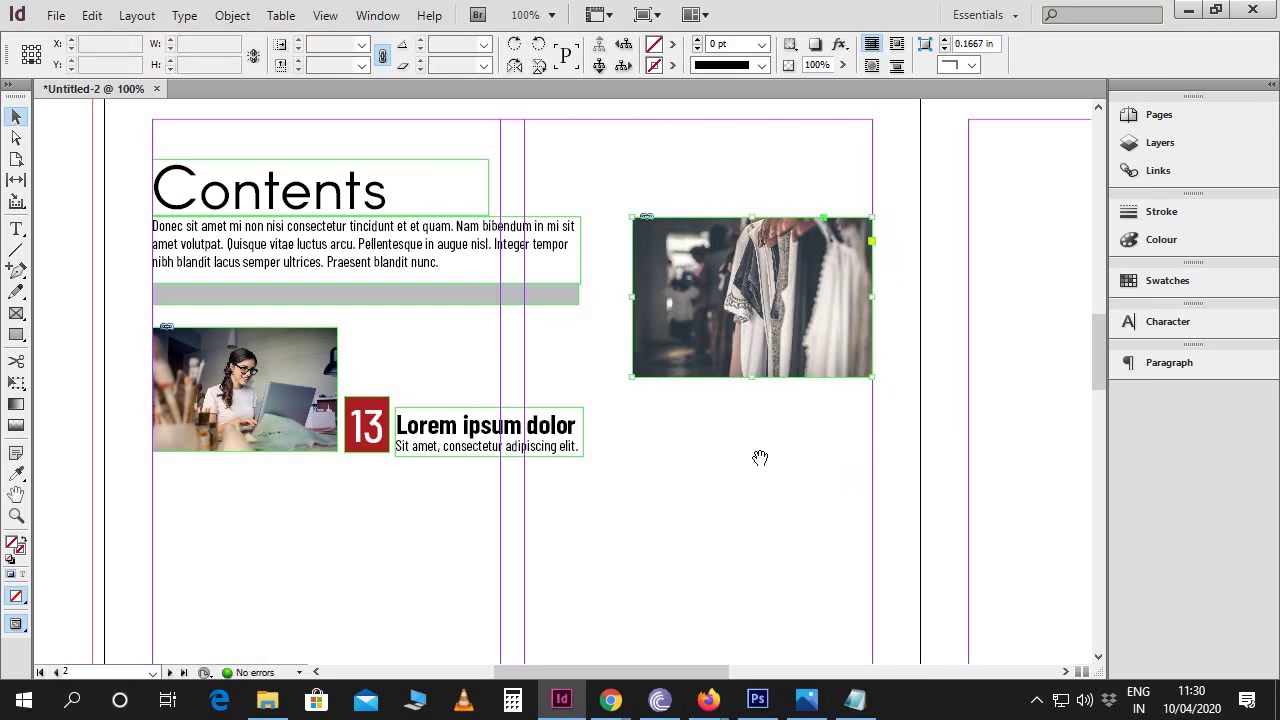
Duplicate the red number frame and its title text to just below the clothes photo
drag(757, 482, 741, 476)
drag(657, 487, 663, 441)
Recolour the copied number frame grey with CMYK 0, 0, 0, 50
double_click(658, 443)
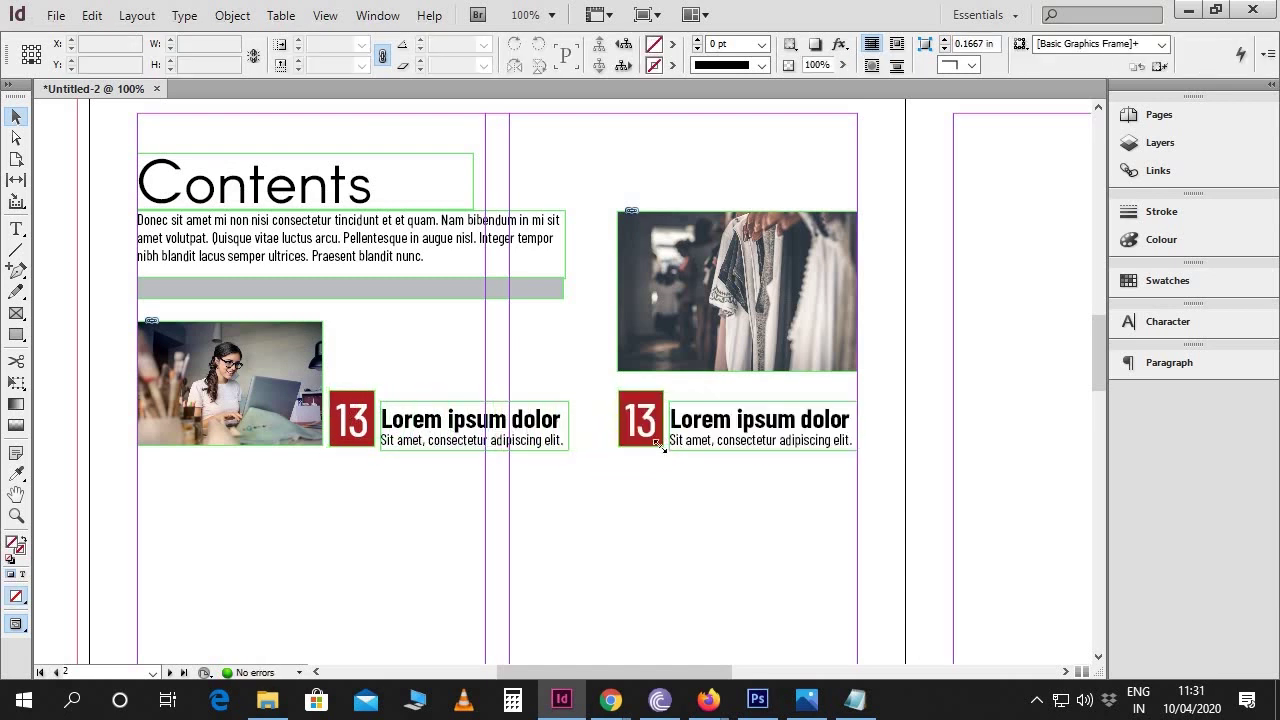
double_click(15, 545)
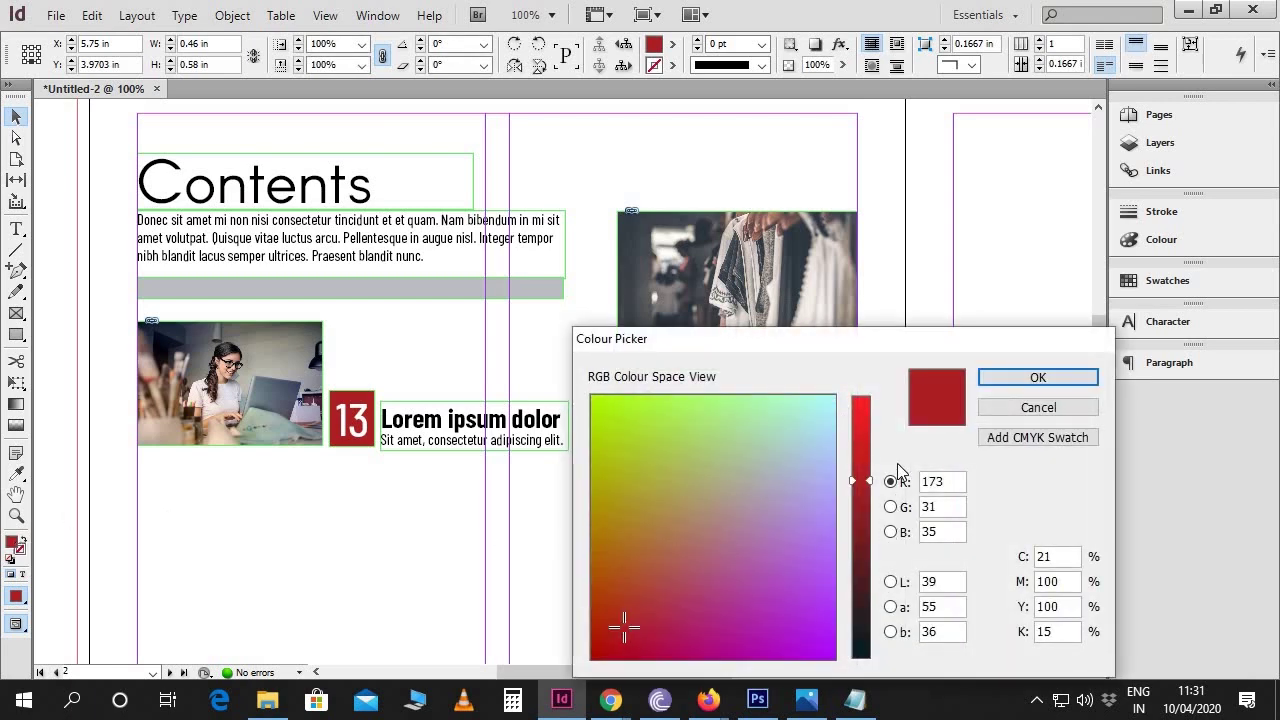
drag(843, 353, 812, 289)
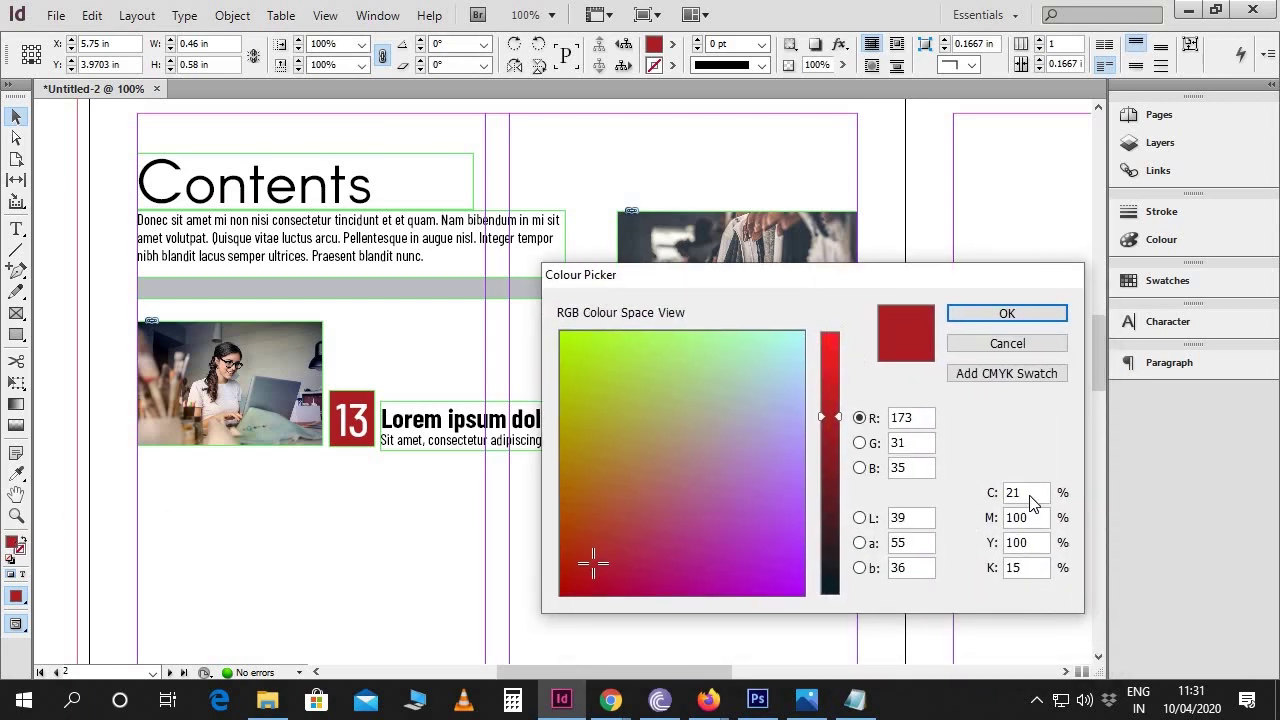
text(0)
key(Tab)
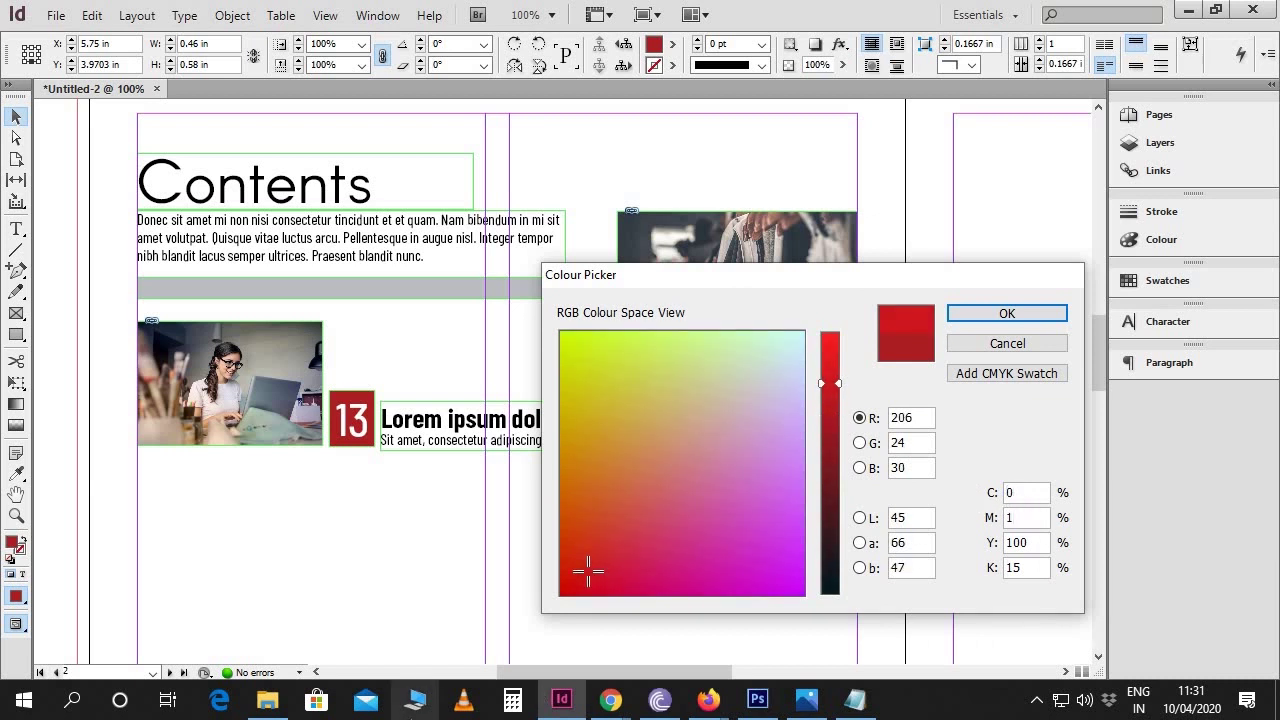
text(0)
key(Tab)
text(0)
key(Tab)
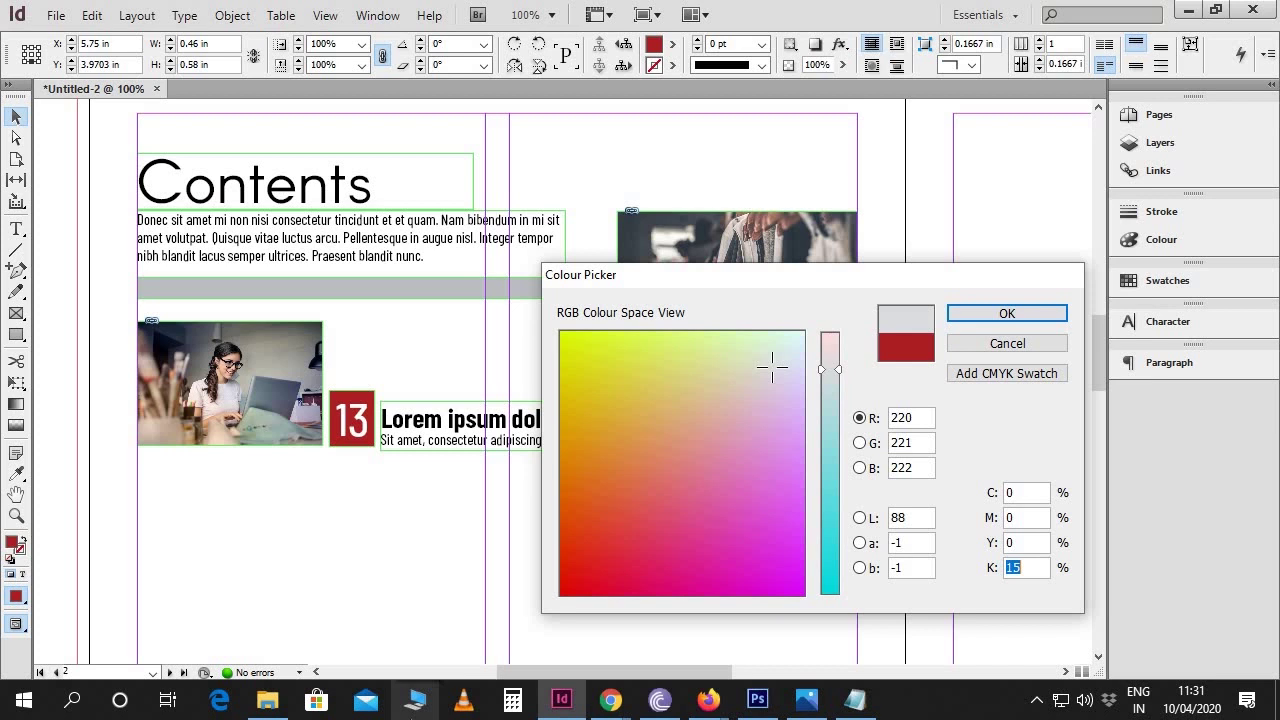
text(50)
key(Return)
Nudge the grey number and its text left, and enlarge the clothes photo to about 2.6 by 1.73 in to align with them
drag(823, 511, 628, 425)
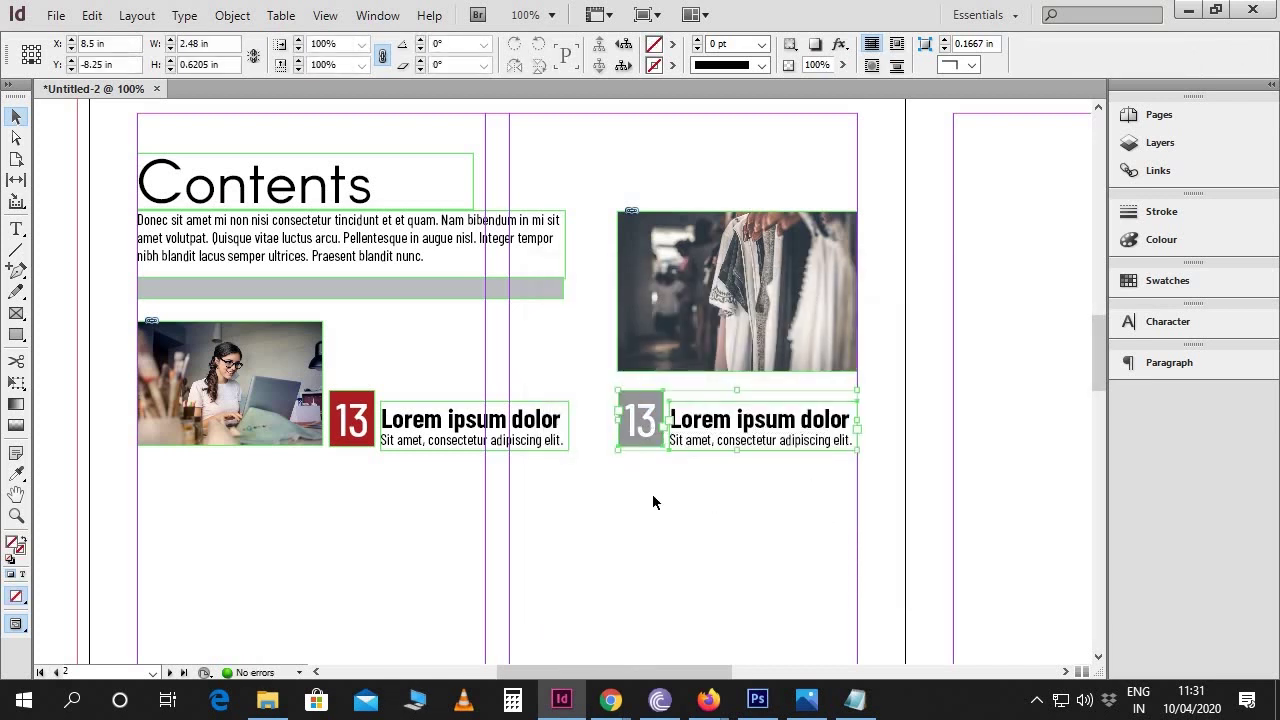
key(shift+Left)
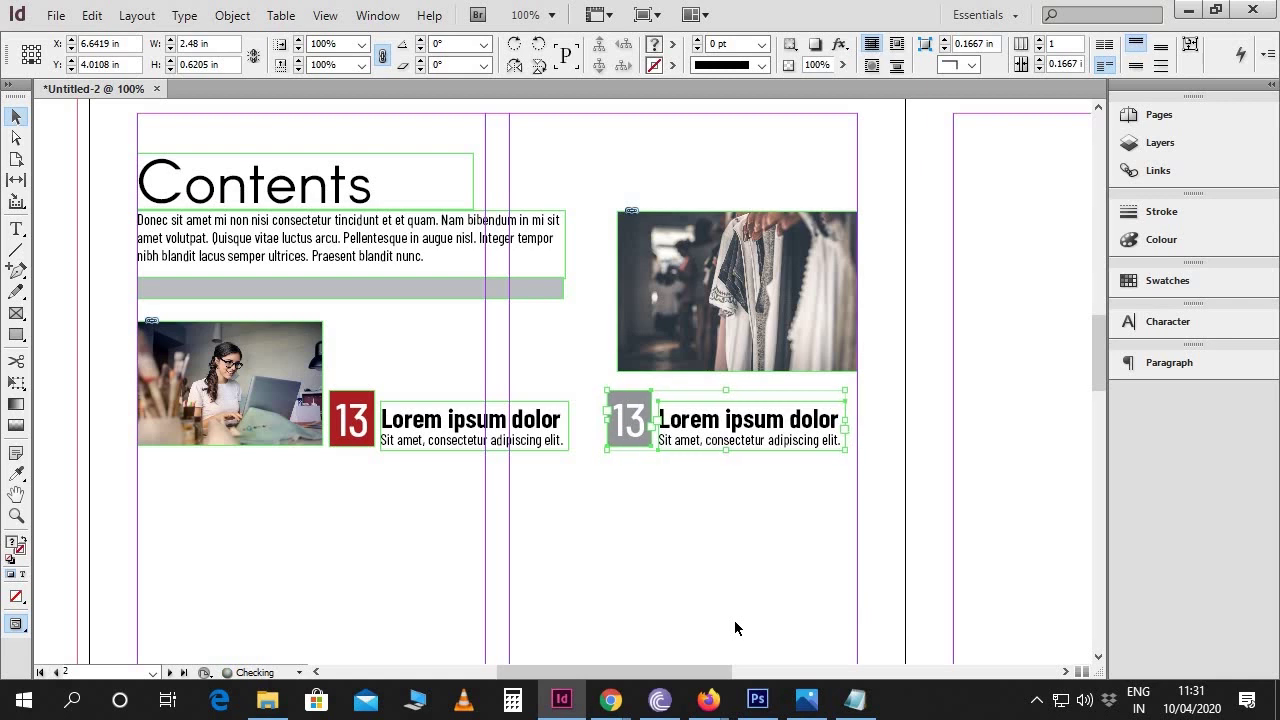
click(785, 369)
key(e)
drag(618, 377, 608, 384)
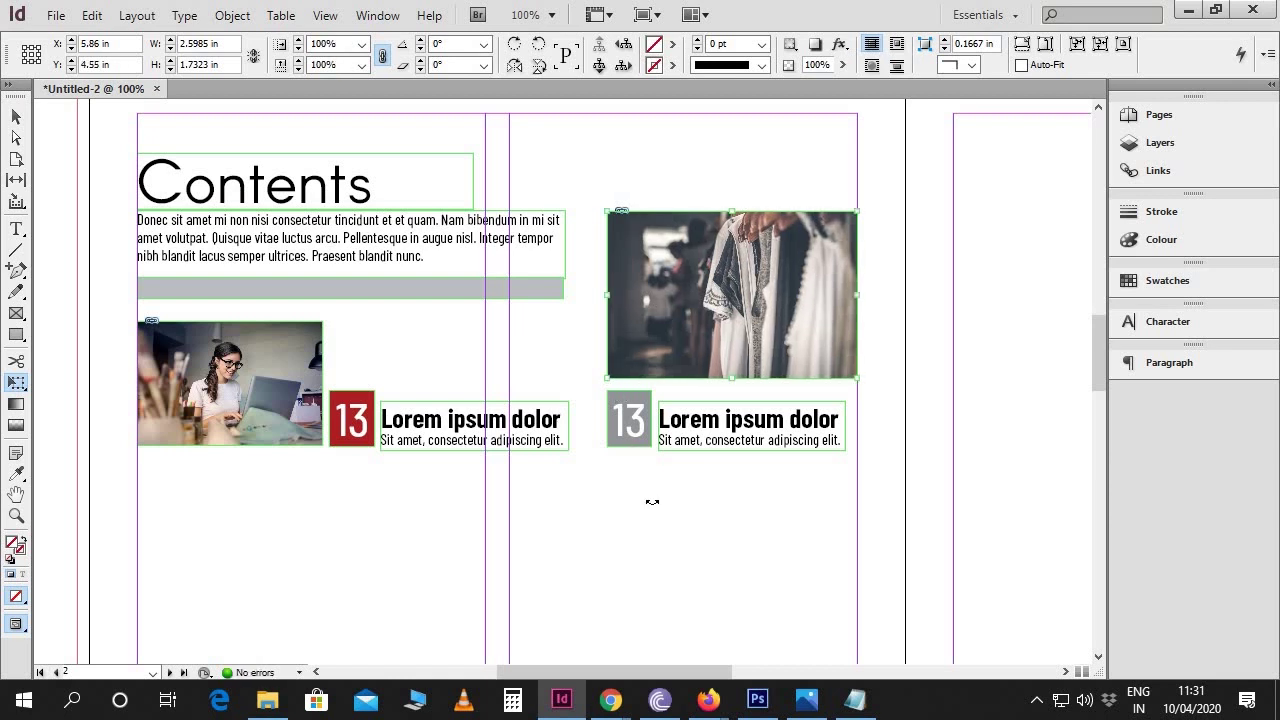
key(w)
key(w)
key(v)
click(691, 512)
Place the black-and-white boardroom photo below the woman's photo at about 3.63 by 2.42 in, filling the left column's width
scroll(691, 512, down, 1)
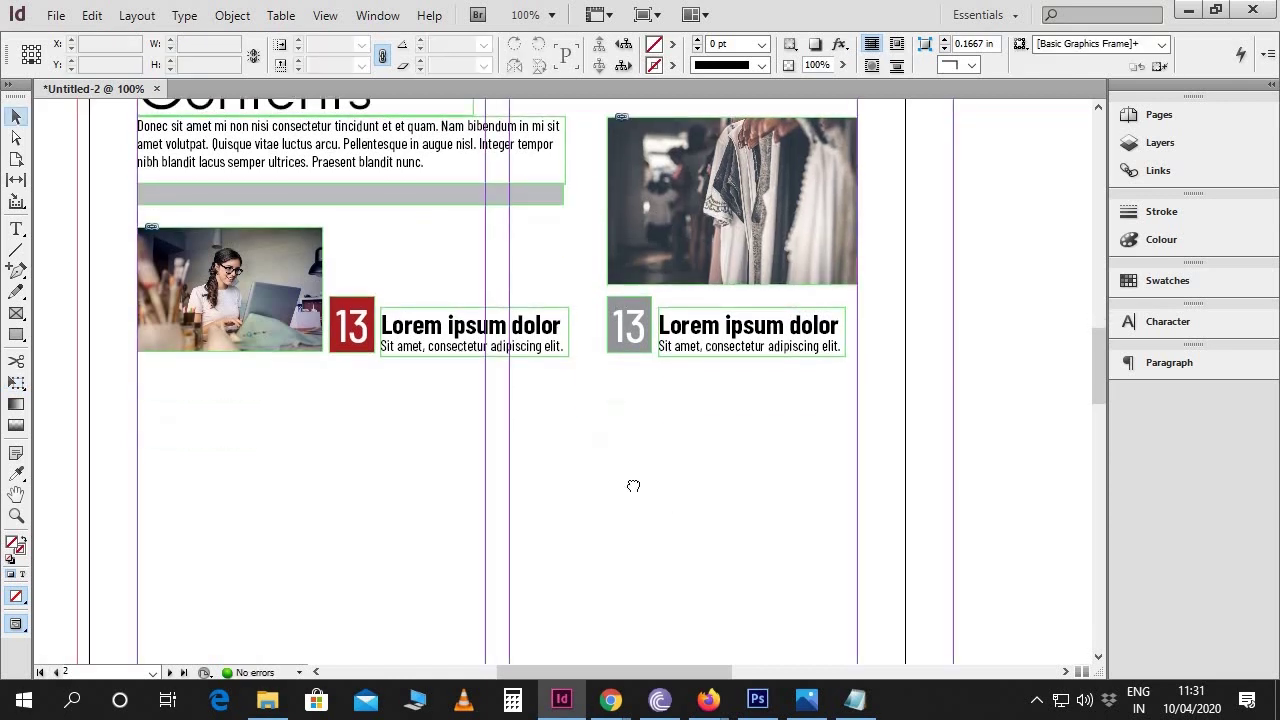
drag(634, 491, 693, 427)
key(ctrl+minus)
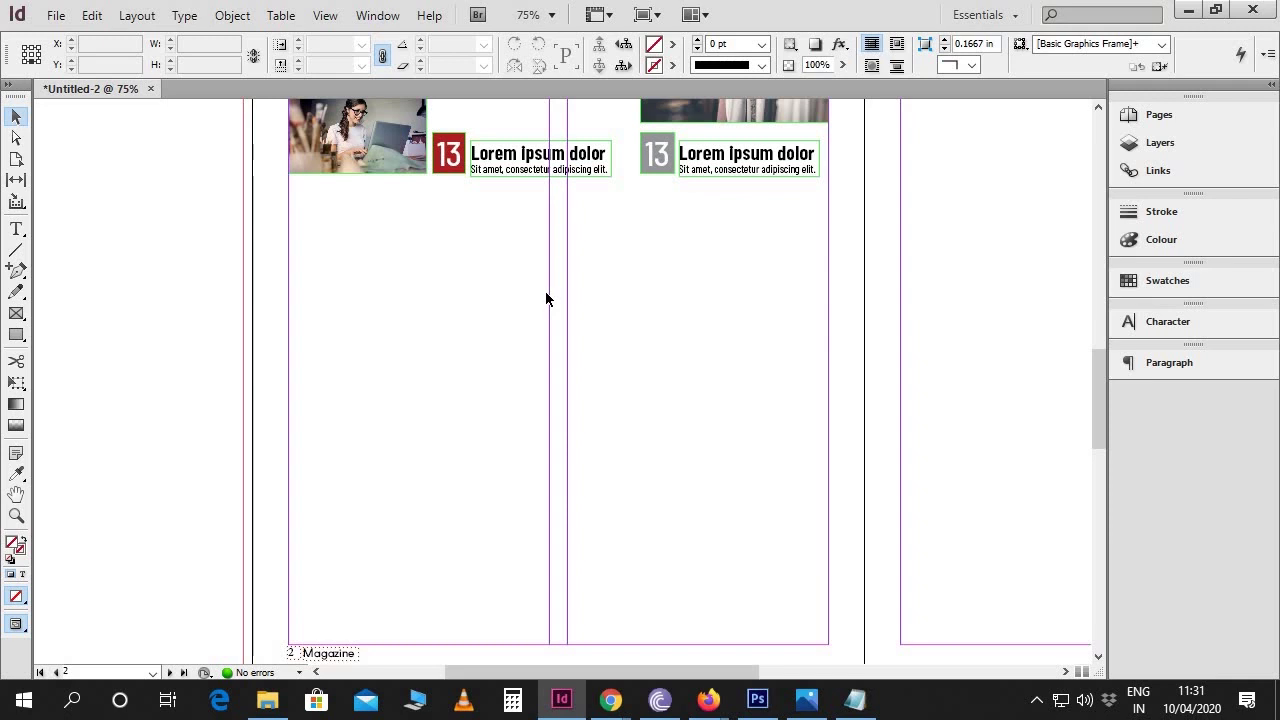
scroll(545, 292, up, 4)
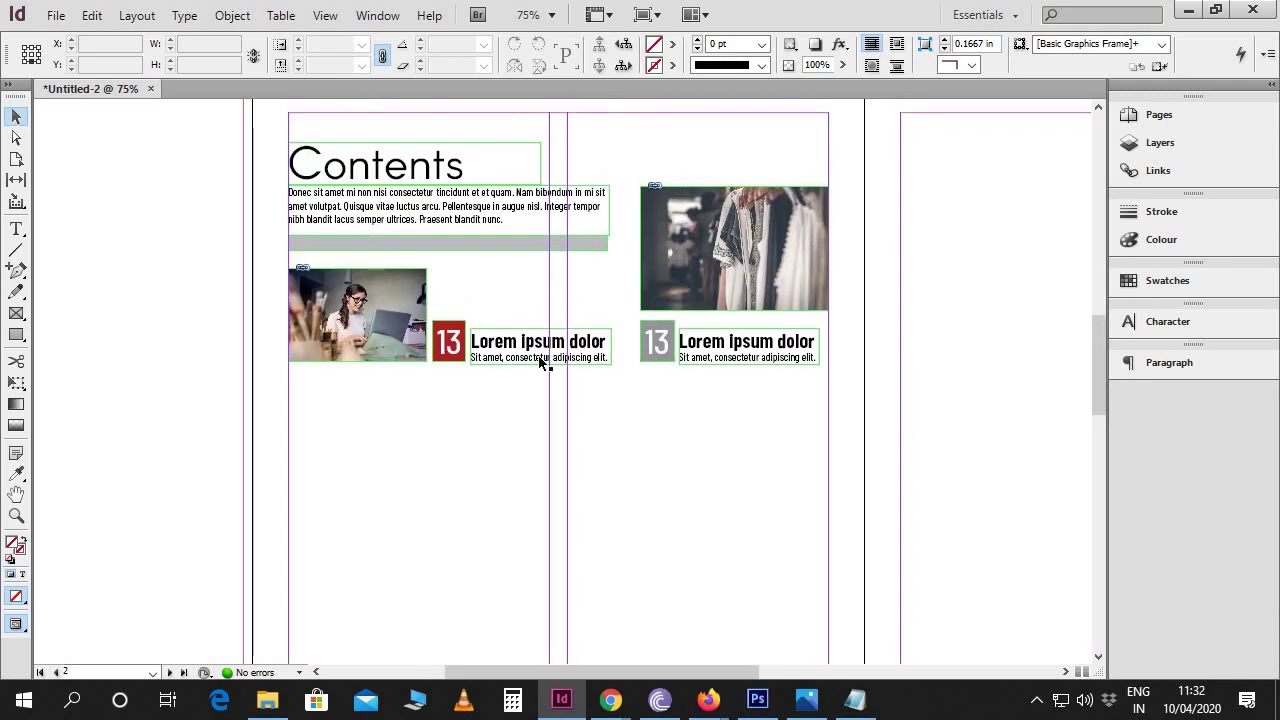
key(ctrl+d)
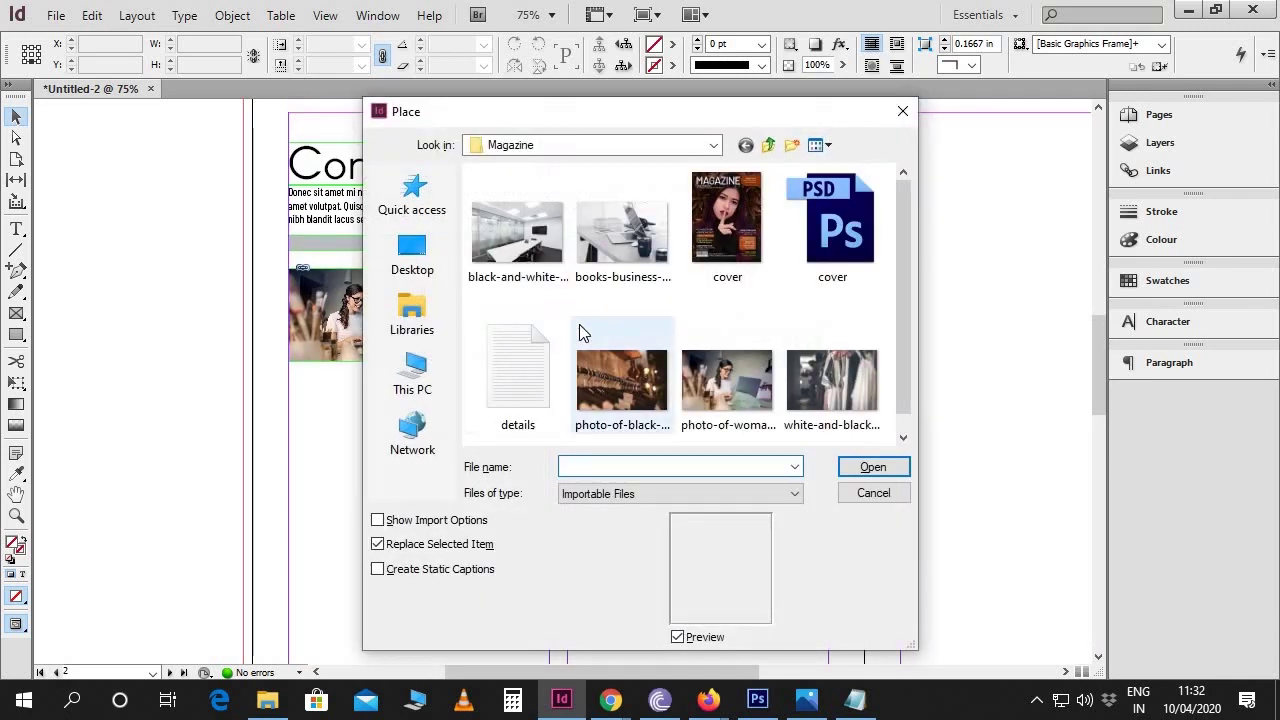
click(540, 235)
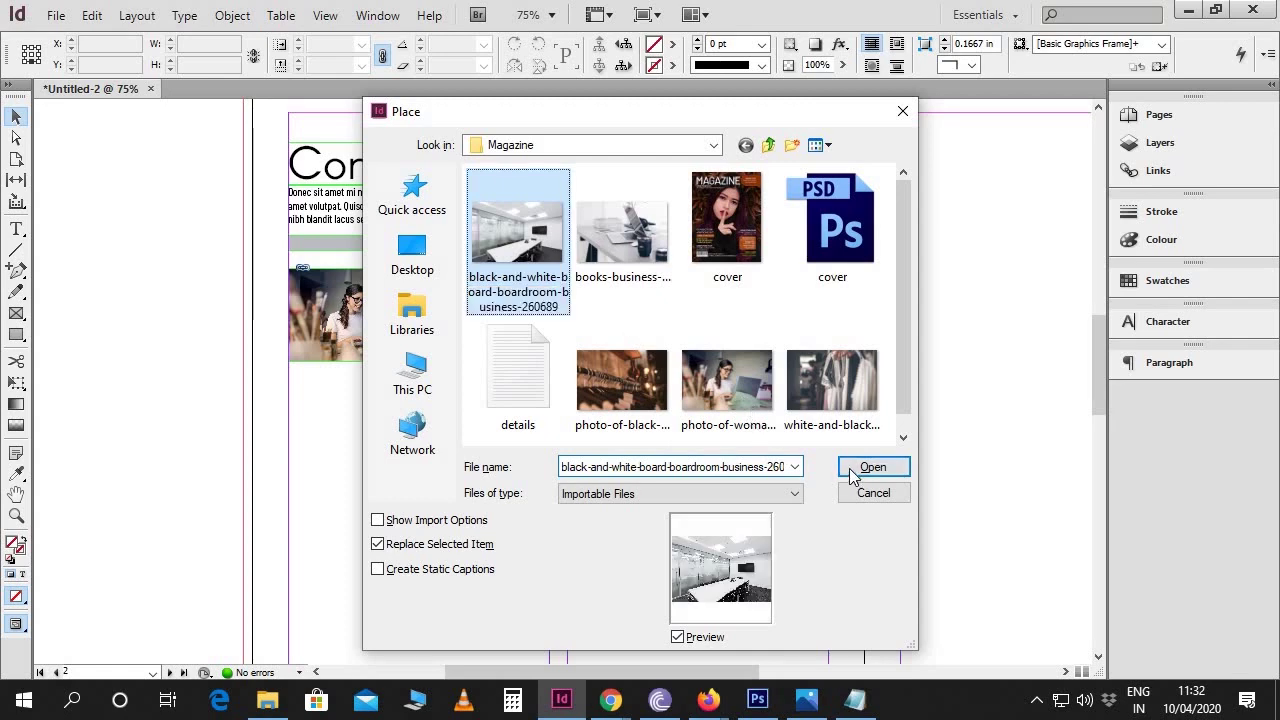
click(862, 467)
scroll(450, 440, down, 1)
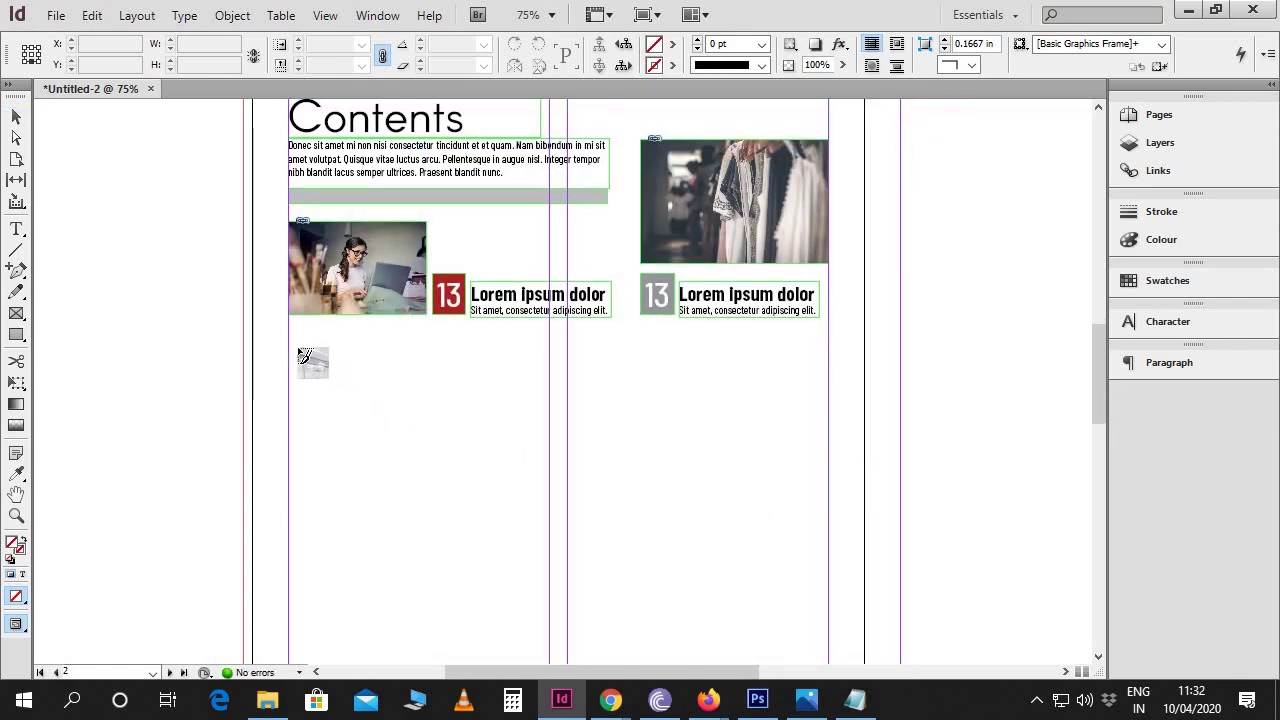
drag(291, 346, 546, 526)
scroll(546, 509, down, 1)
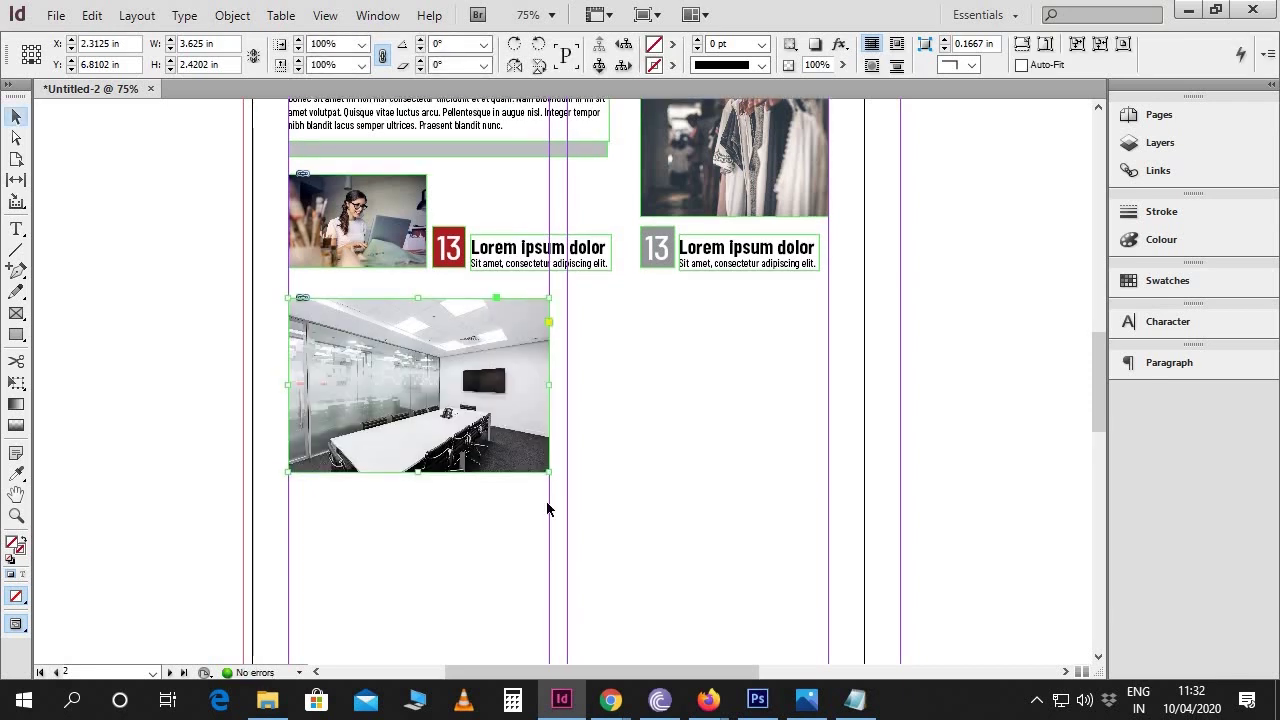
click(607, 395)
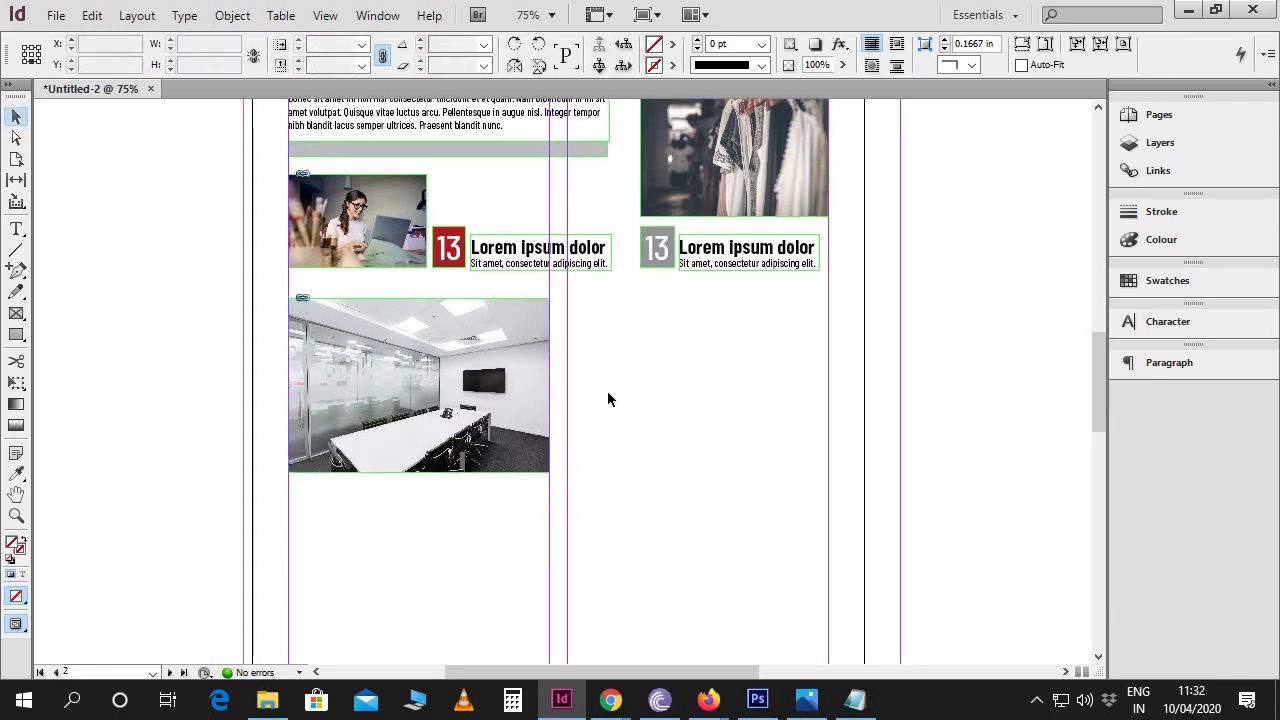
Duplicate the red number frame and its title text to just below the boardroom photo, aligned with the left margin
click(462, 262)
drag(508, 270, 391, 543)
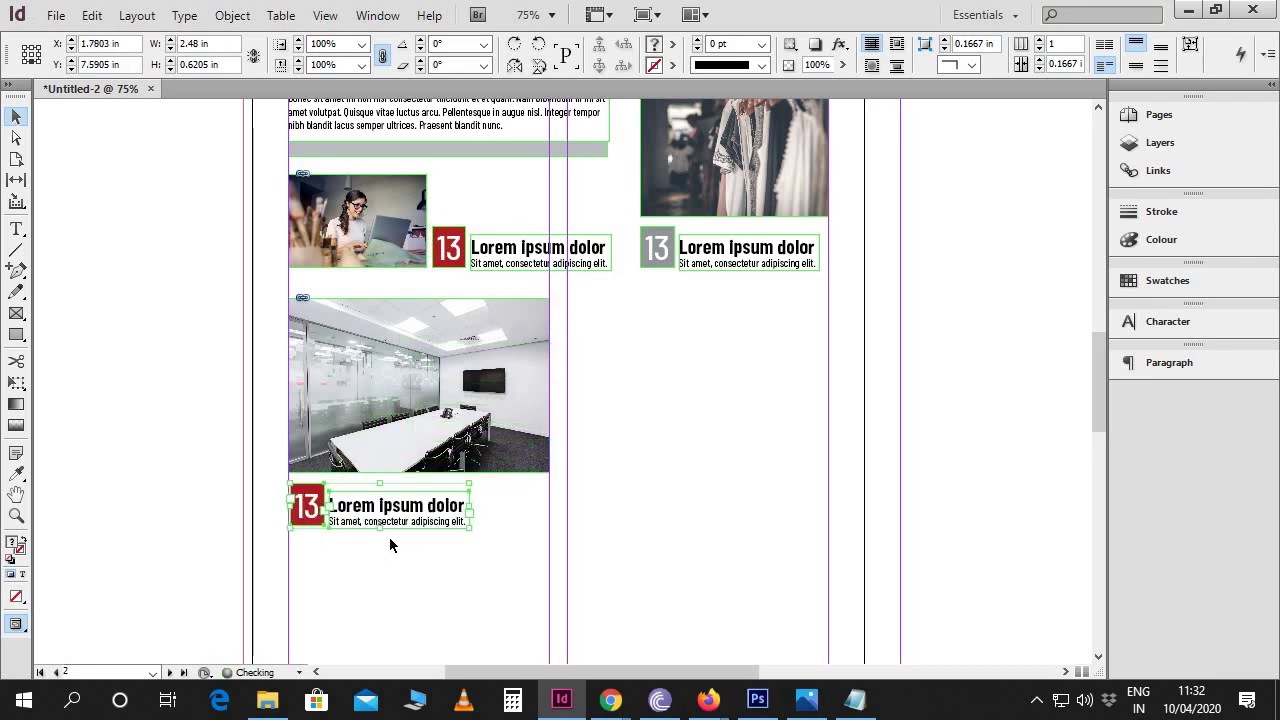
Change the page number in the grey frame below the clothes photo to 16
click(528, 502)
scroll(640, 455, up, 1)
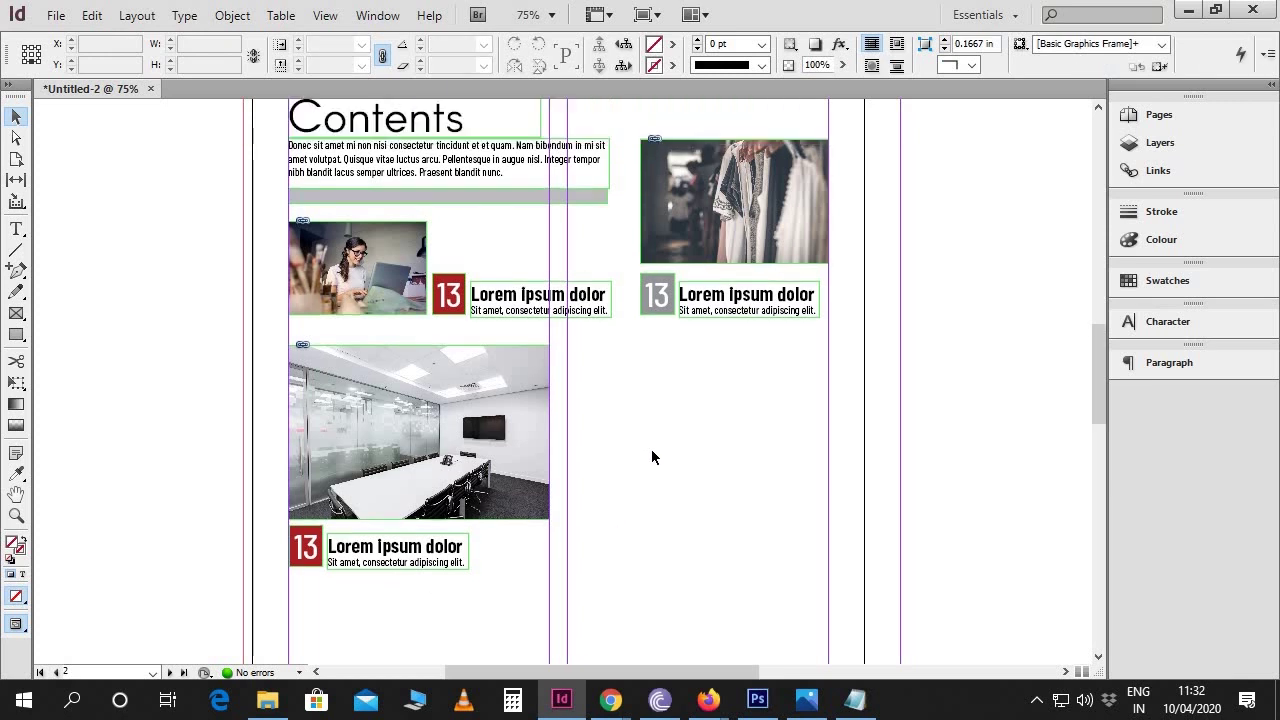
key(t)
drag(662, 296, 672, 296)
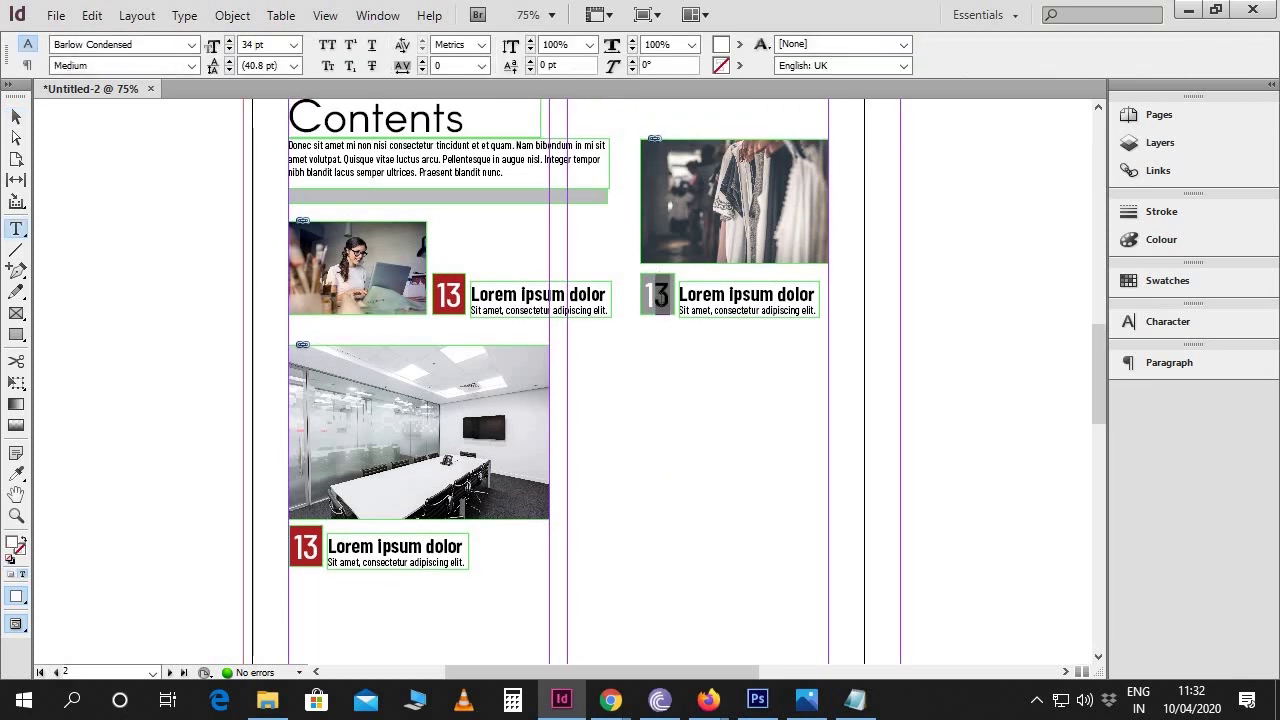
text(6)
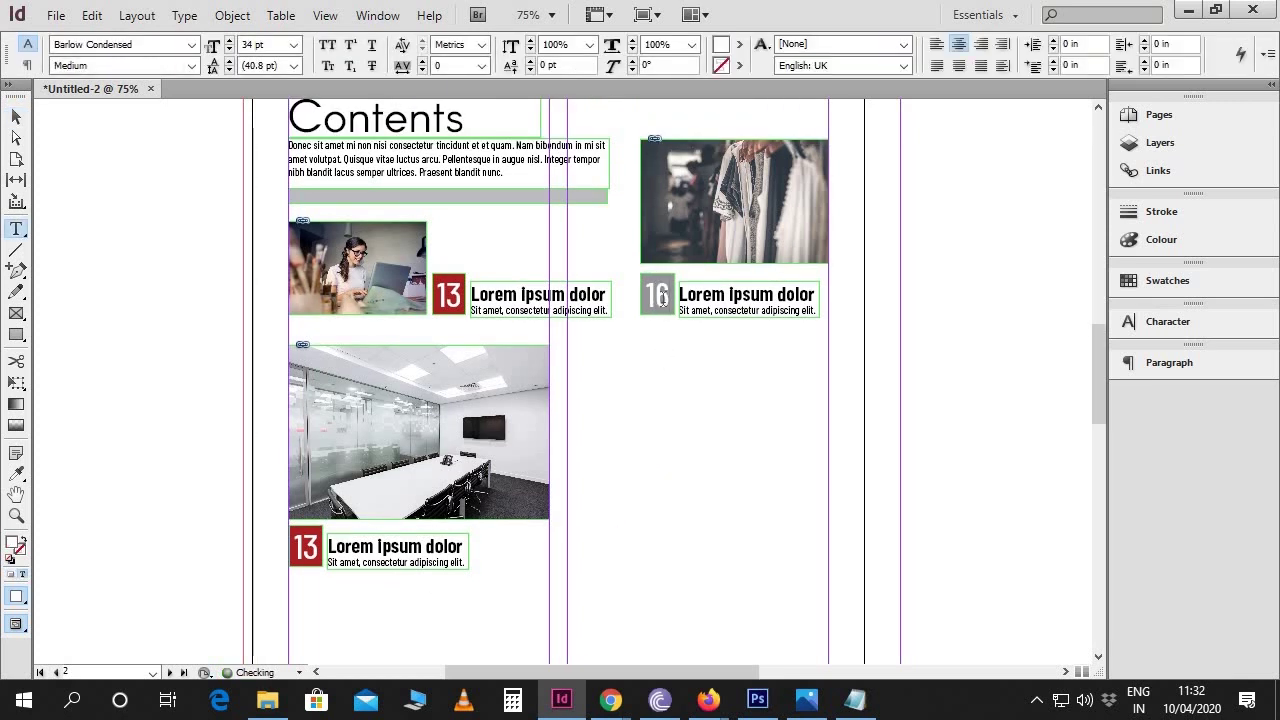
Change the page number in the red frame below the boardroom photo to 21
drag(319, 546, 300, 546)
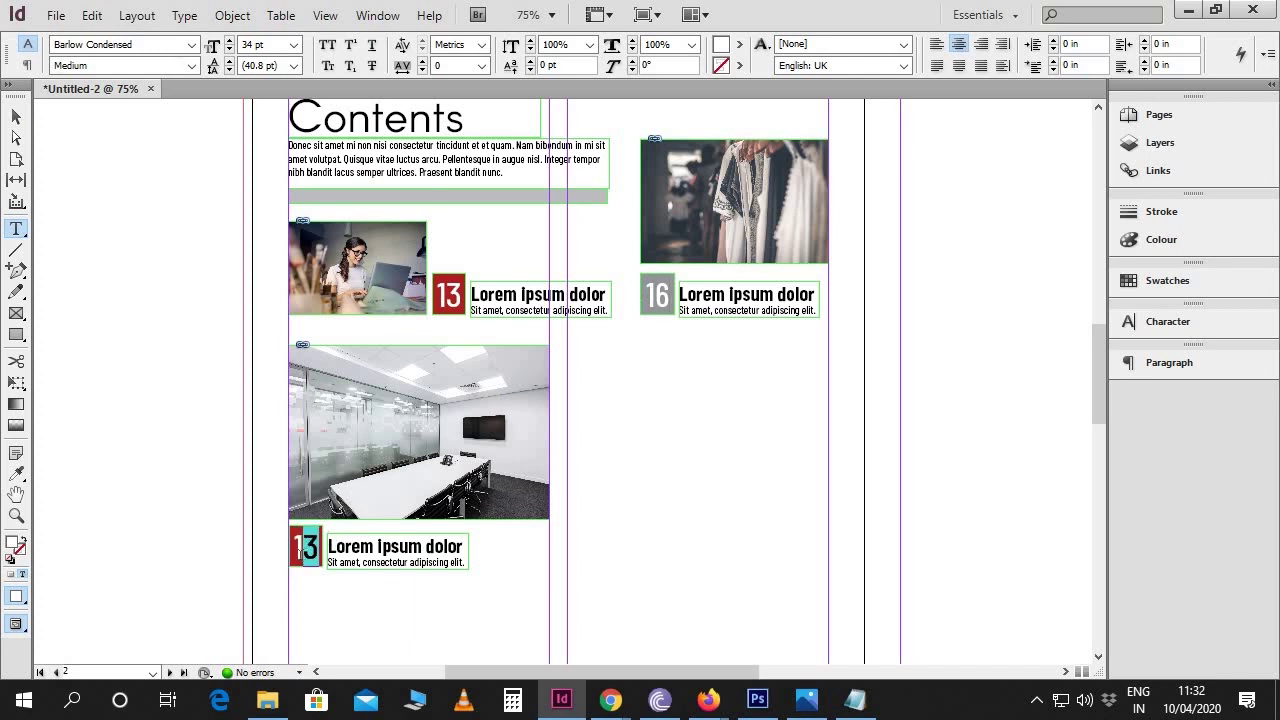
double_click(299, 546)
text(21)
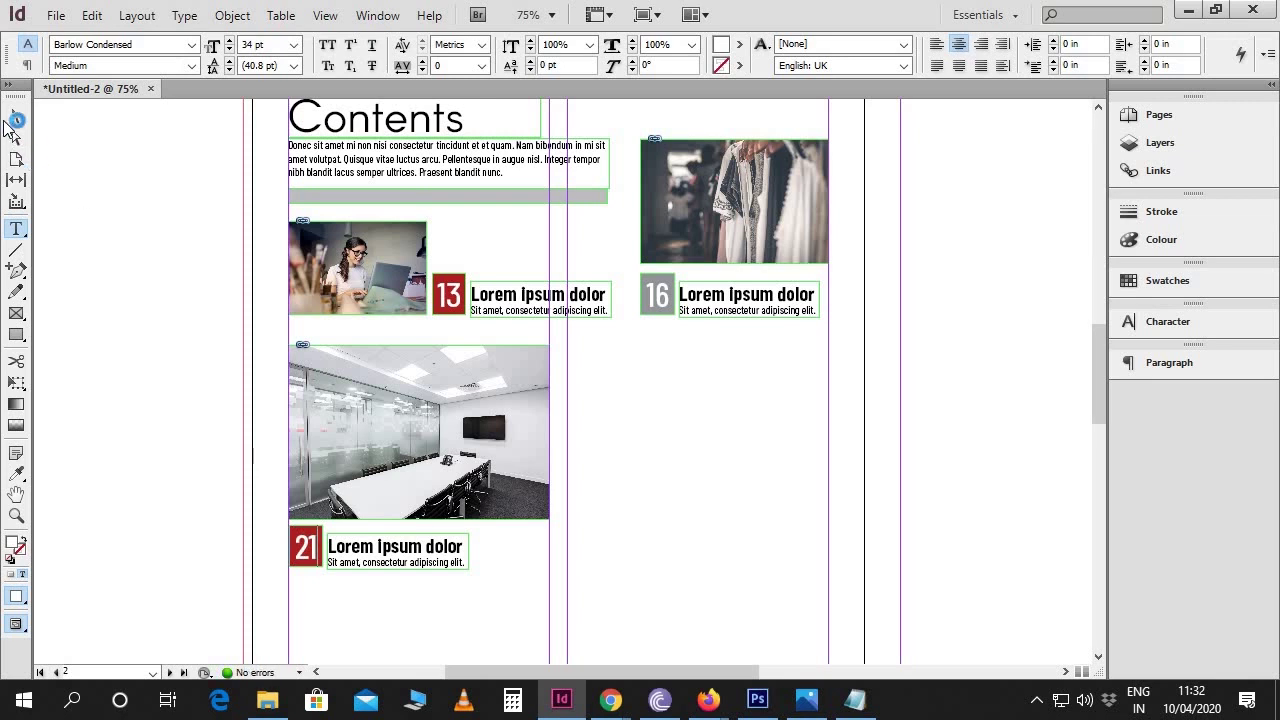
click(15, 117)
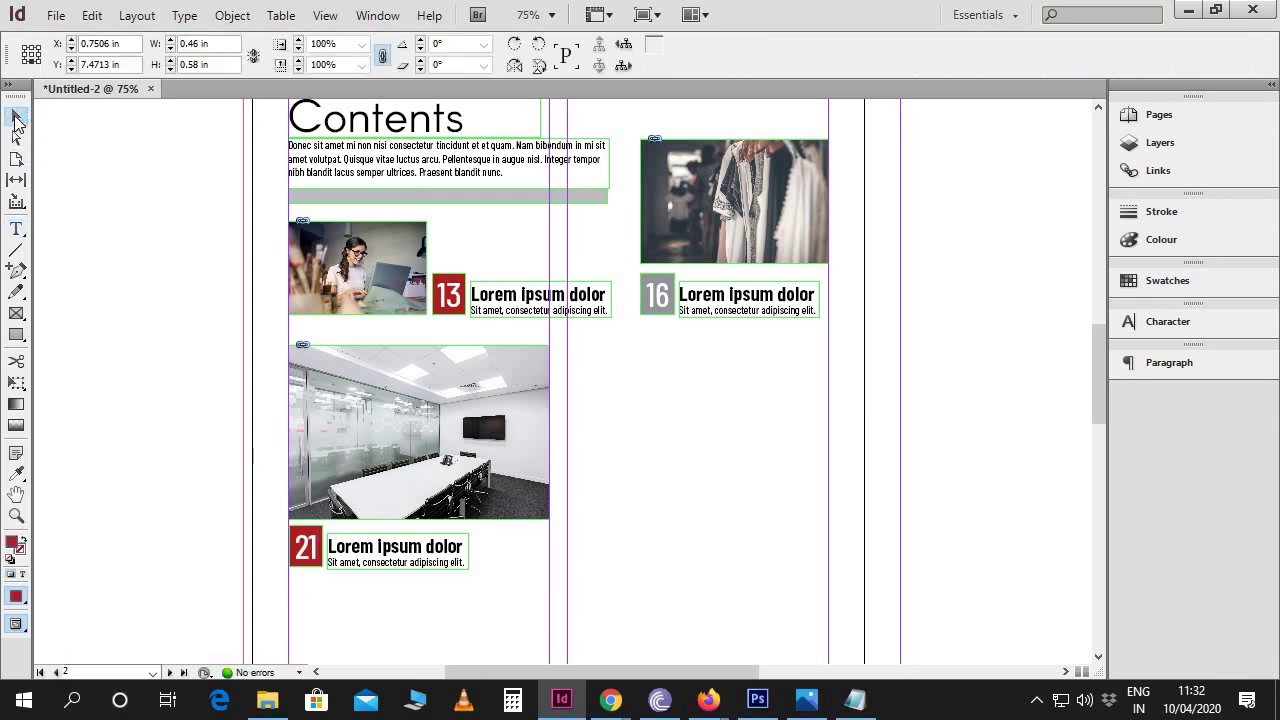
click(167, 467)
Place the image books-business-computer-connection-459654 beside the boardroom photo at about 3.6 by 2.4 in, filling the right column's width
scroll(492, 611, down, 1)
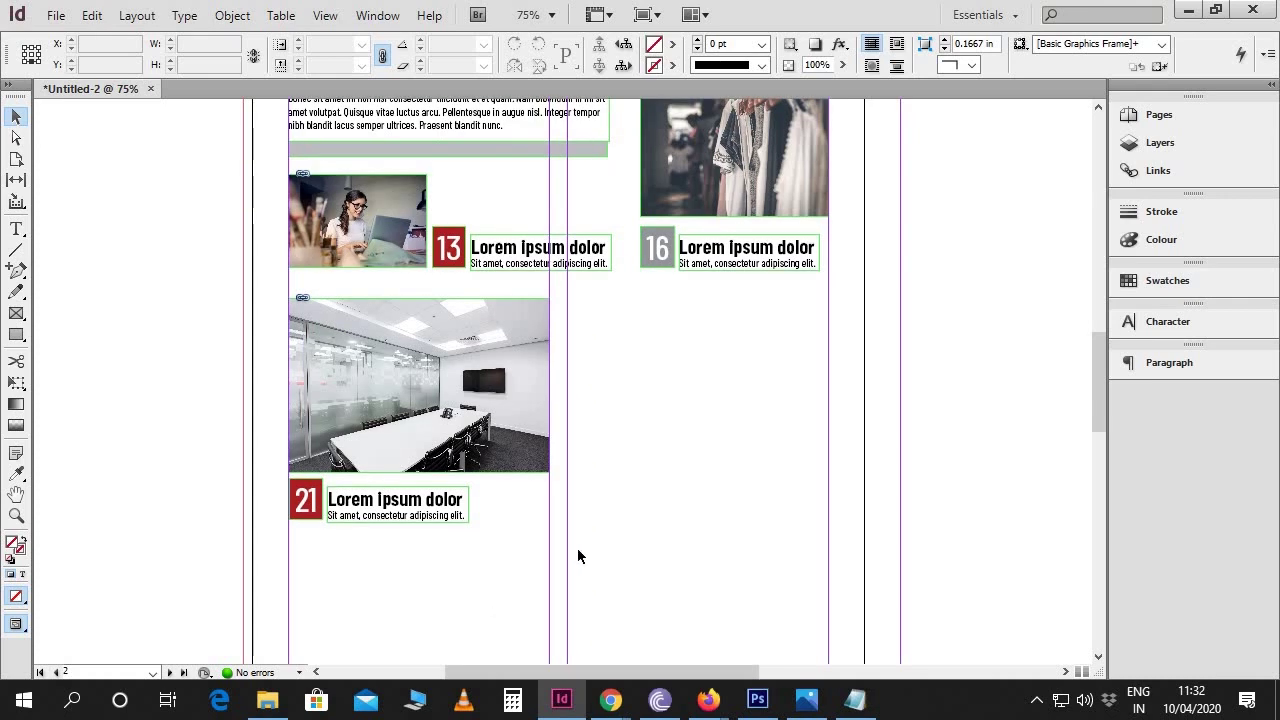
scroll(587, 548, up, 1)
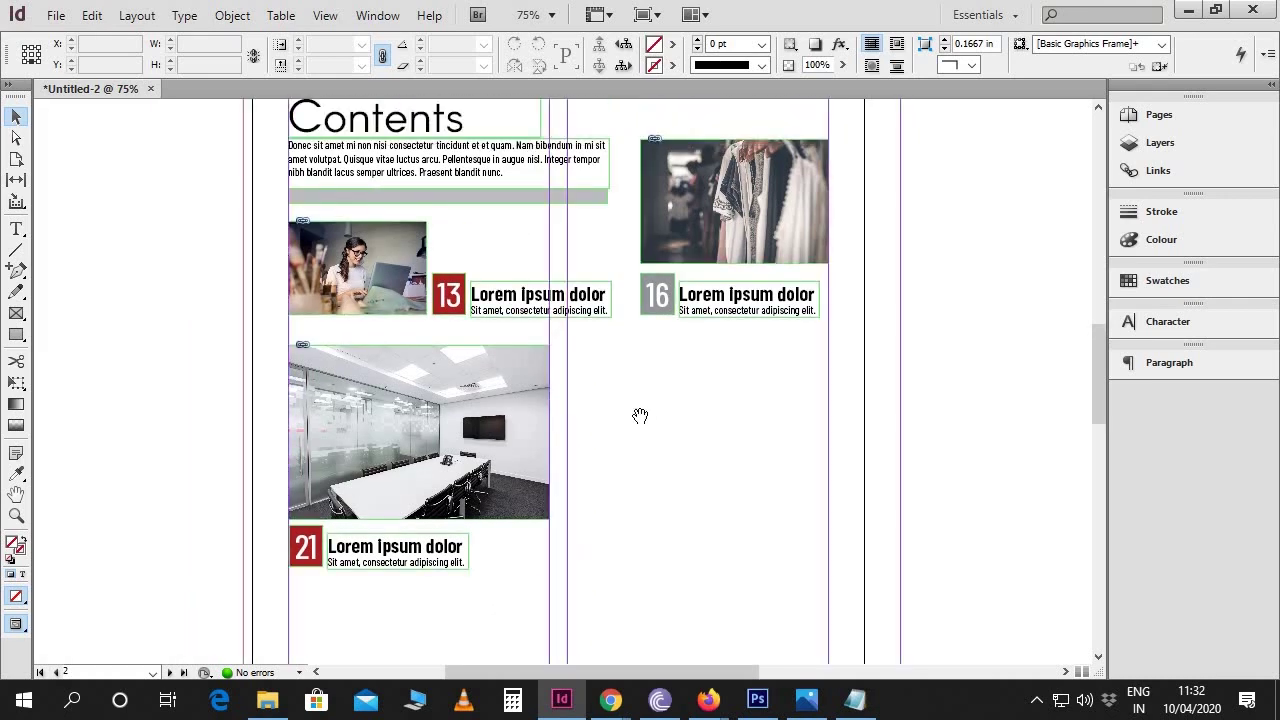
drag(640, 415, 608, 367)
key(ctrl+d)
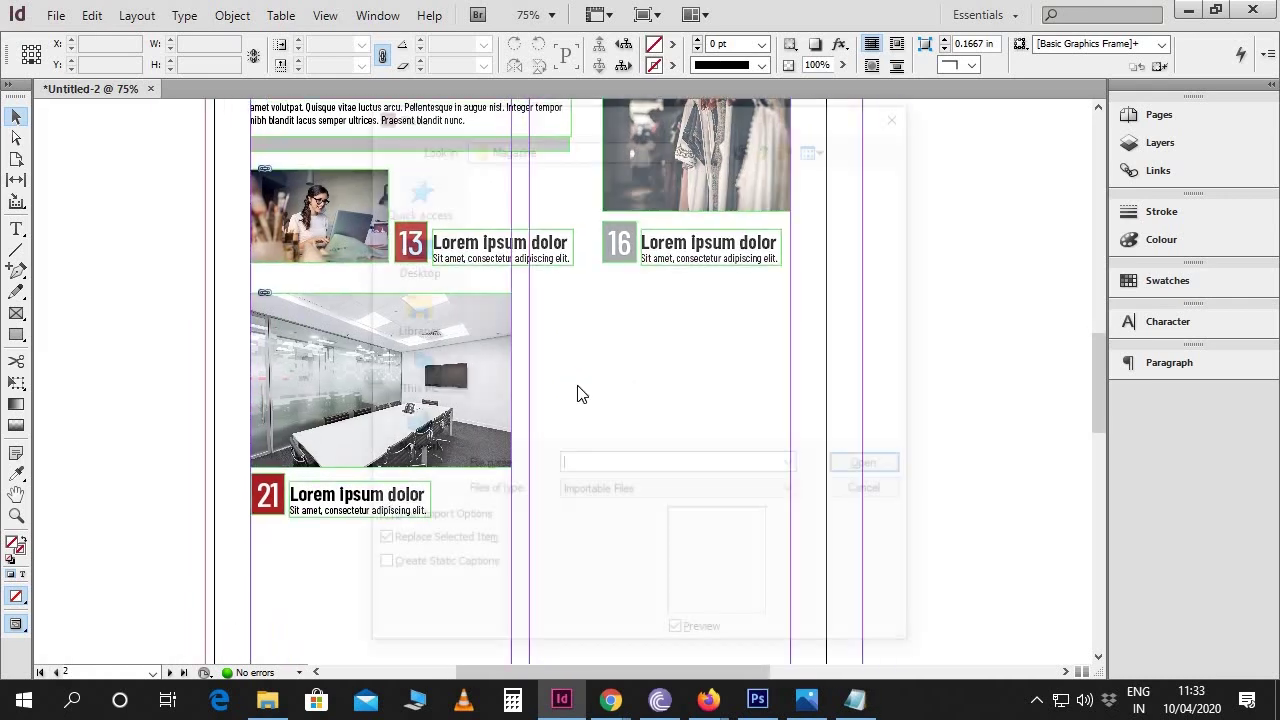
click(646, 268)
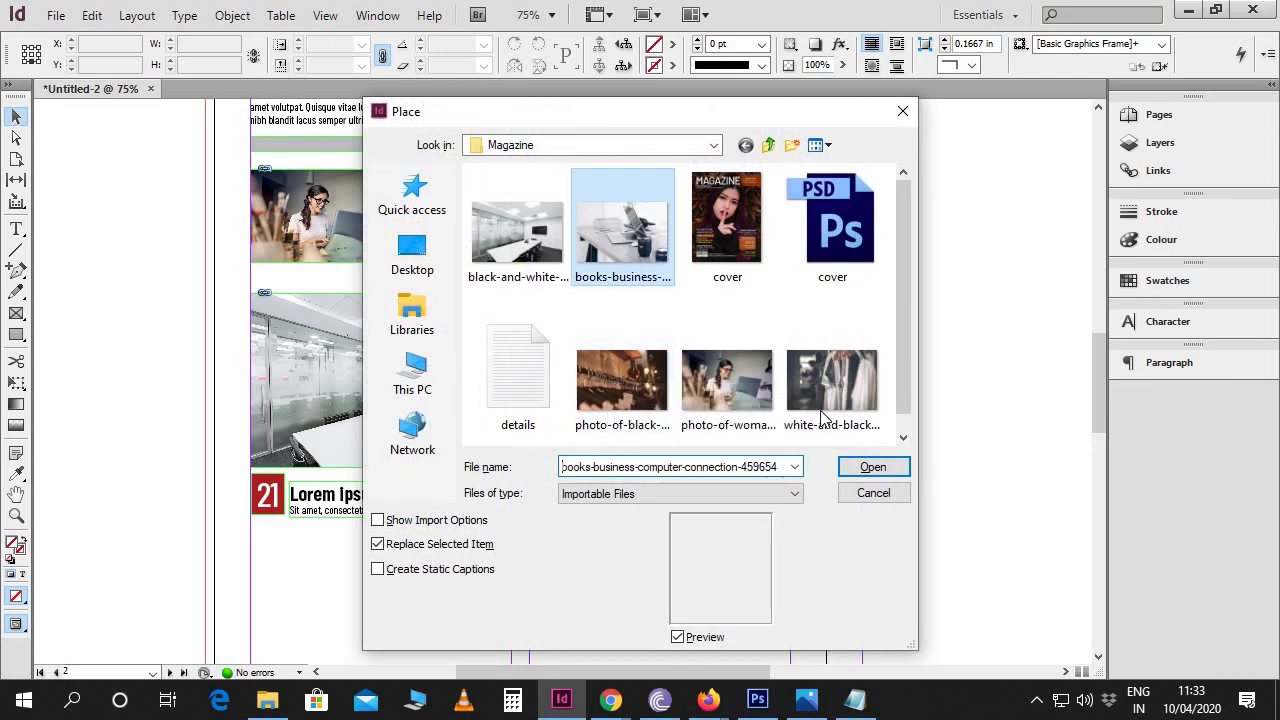
click(873, 467)
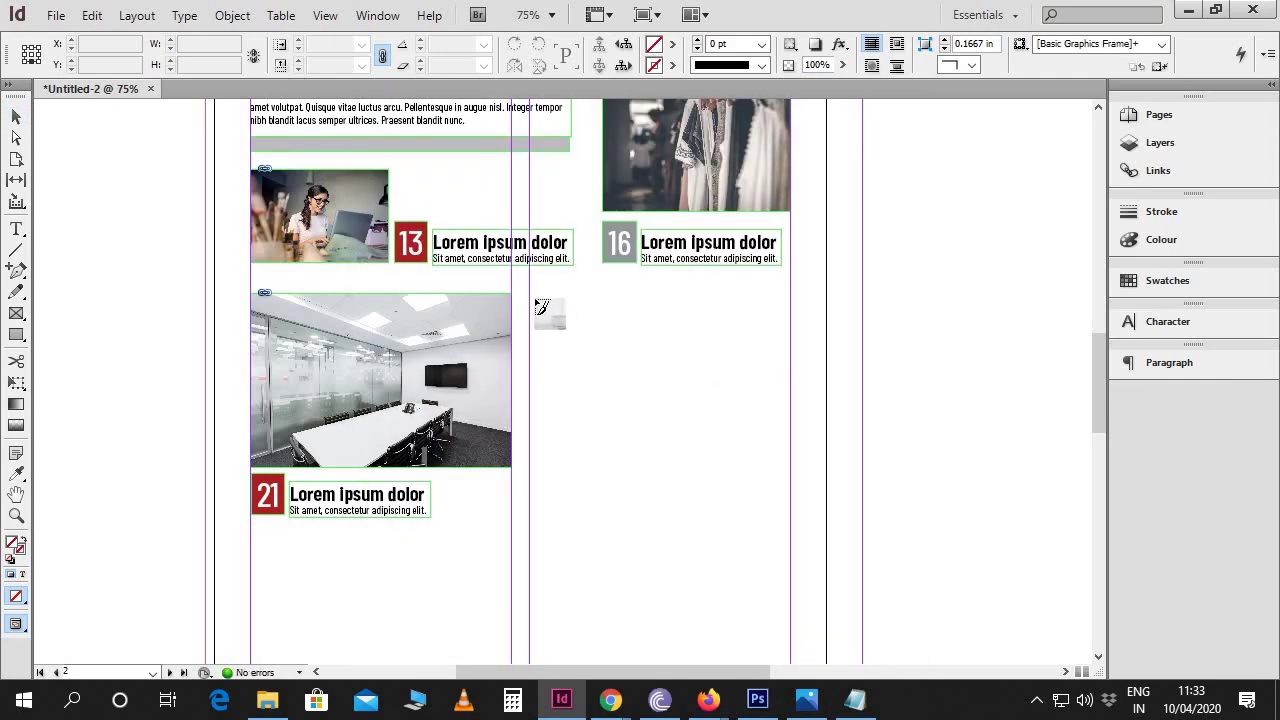
drag(531, 297, 789, 467)
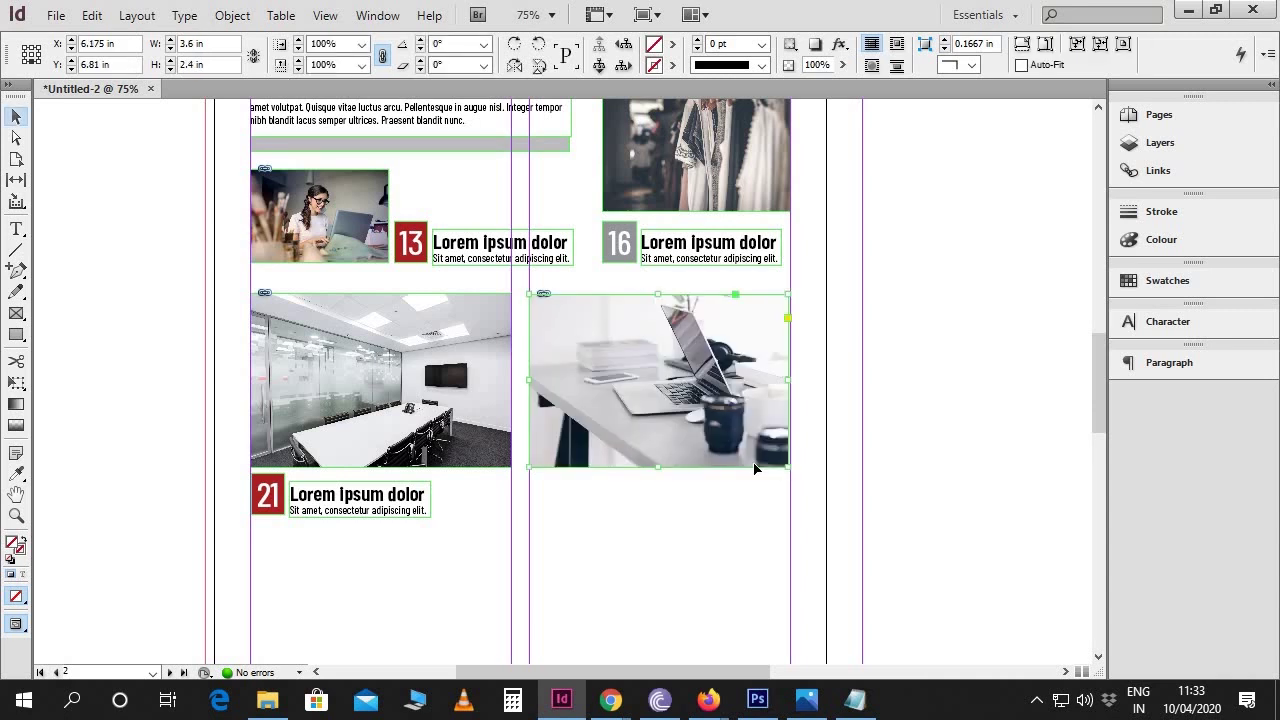
click(778, 514)
Duplicate the red 21 frame and its title text below the laptop photo, and change the copy's number to 22
scroll(779, 524, down, 1)
drag(530, 530, 253, 445)
drag(319, 475, 592, 481)
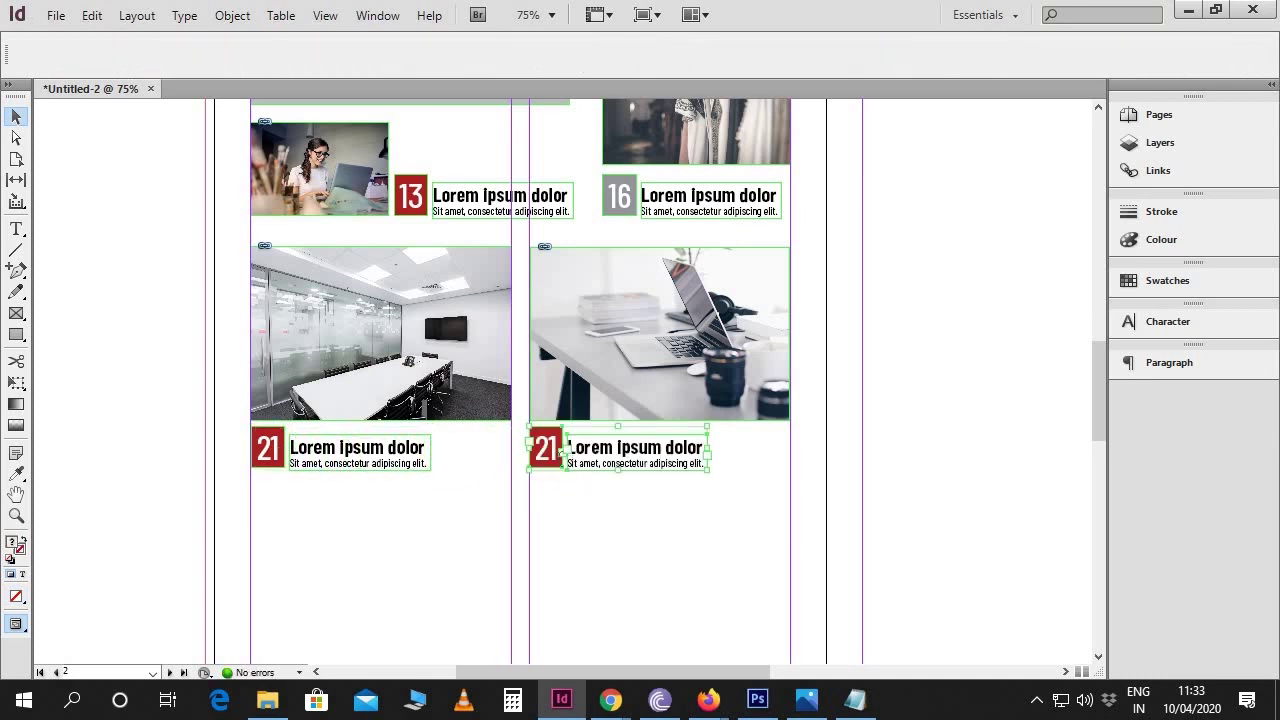
double_click(550, 447)
text(2)
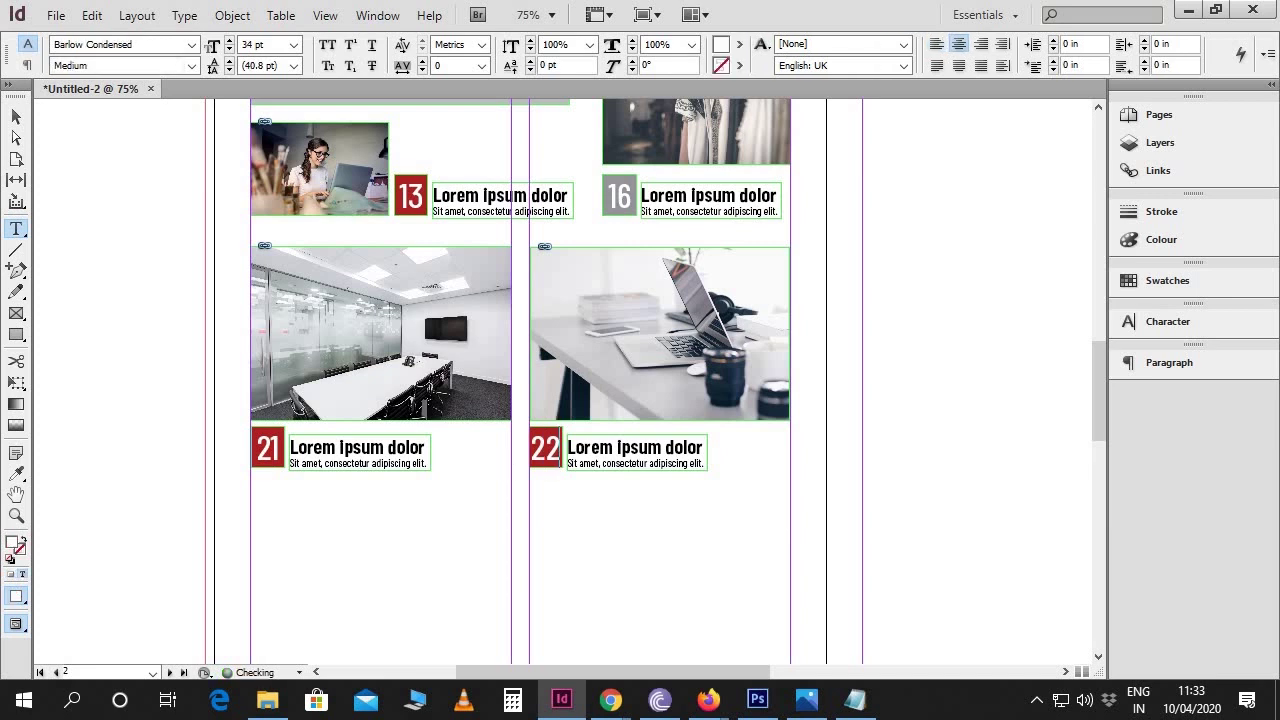
click(17, 118)
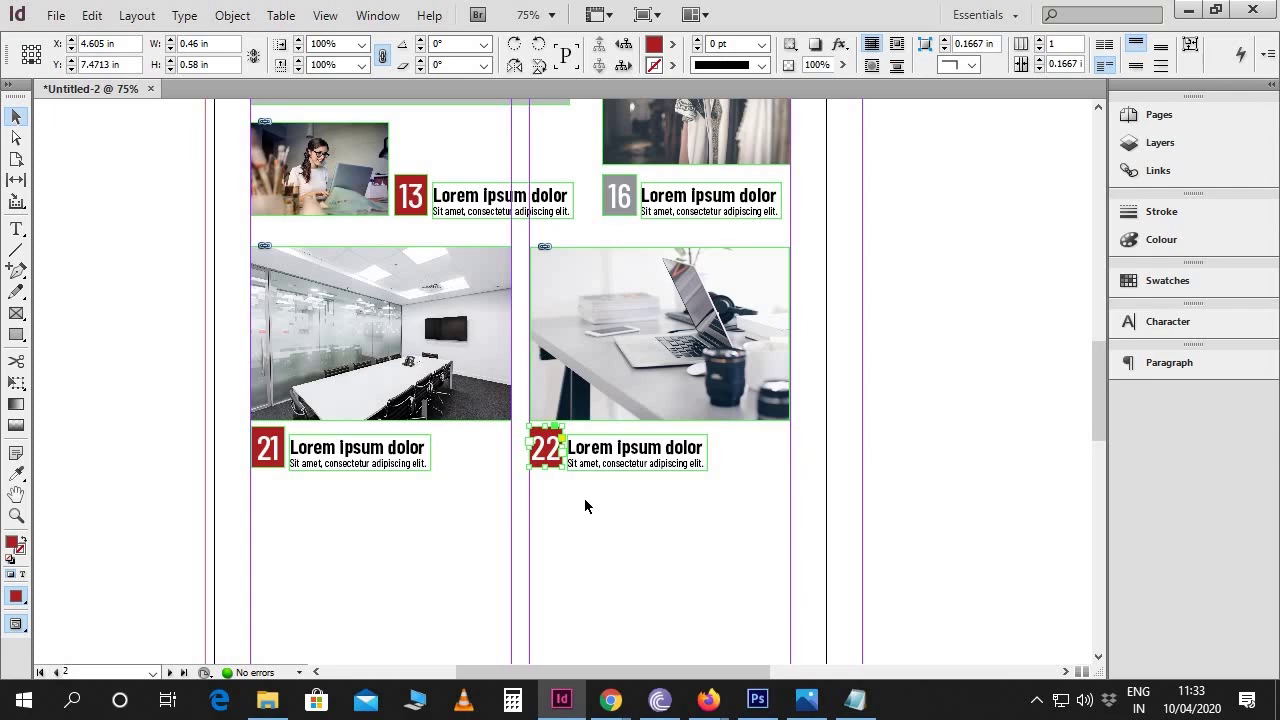
Recolour the number 22 frame grey, with cyan, magenta and yellow set to 0
key(ctrl+=)
key(ctrl+=)
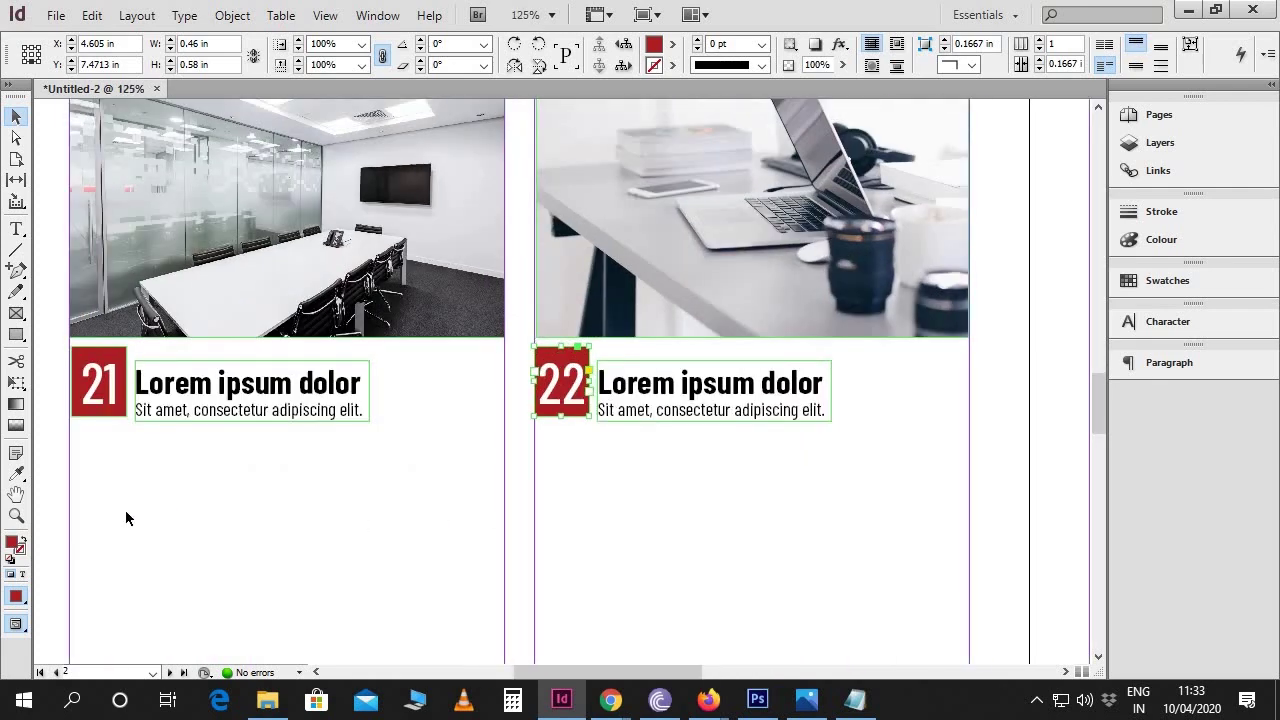
double_click(14, 543)
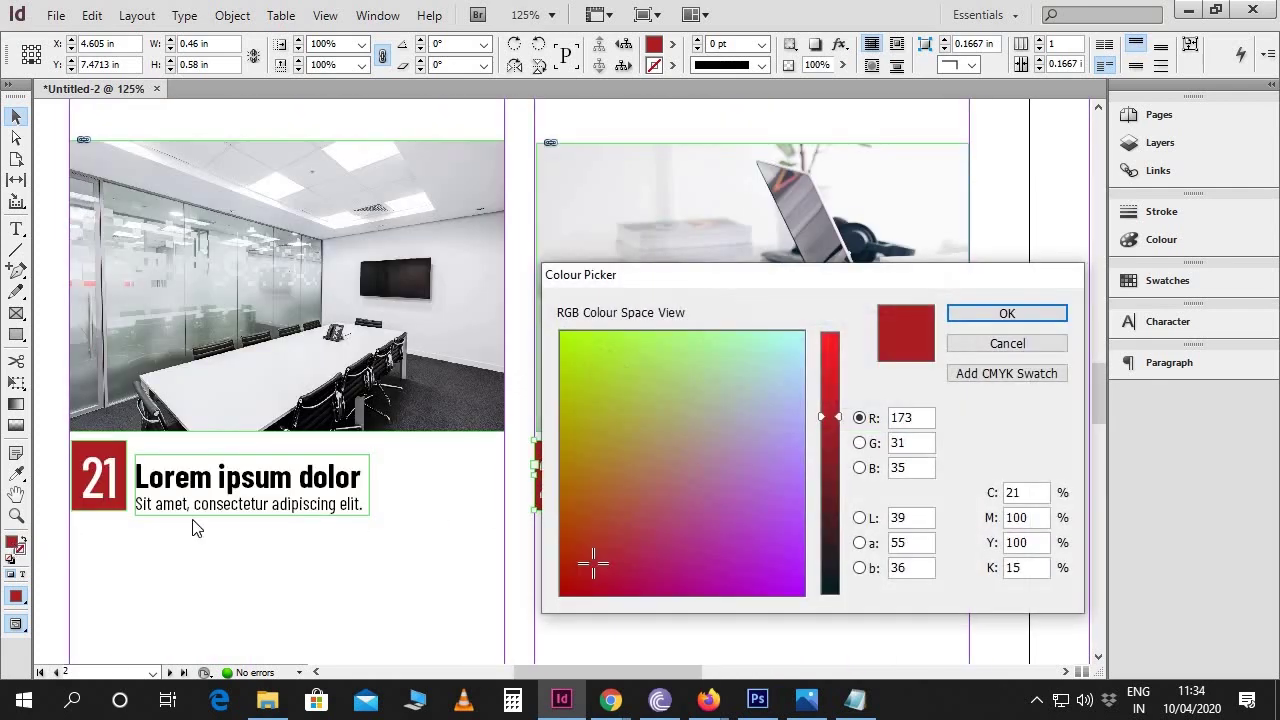
double_click(1016, 493)
text(0)
key(Tab)
text(0)
key(Tab)
text(0)
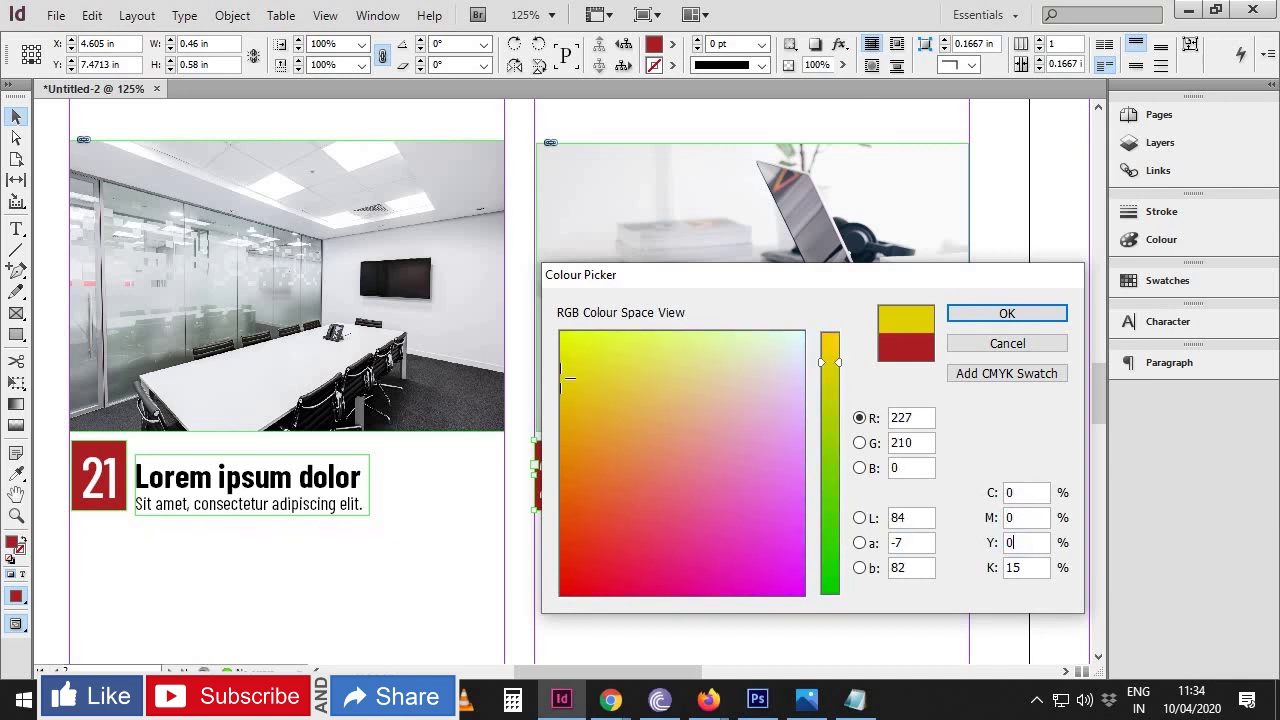
key(Tab)
key(Return)
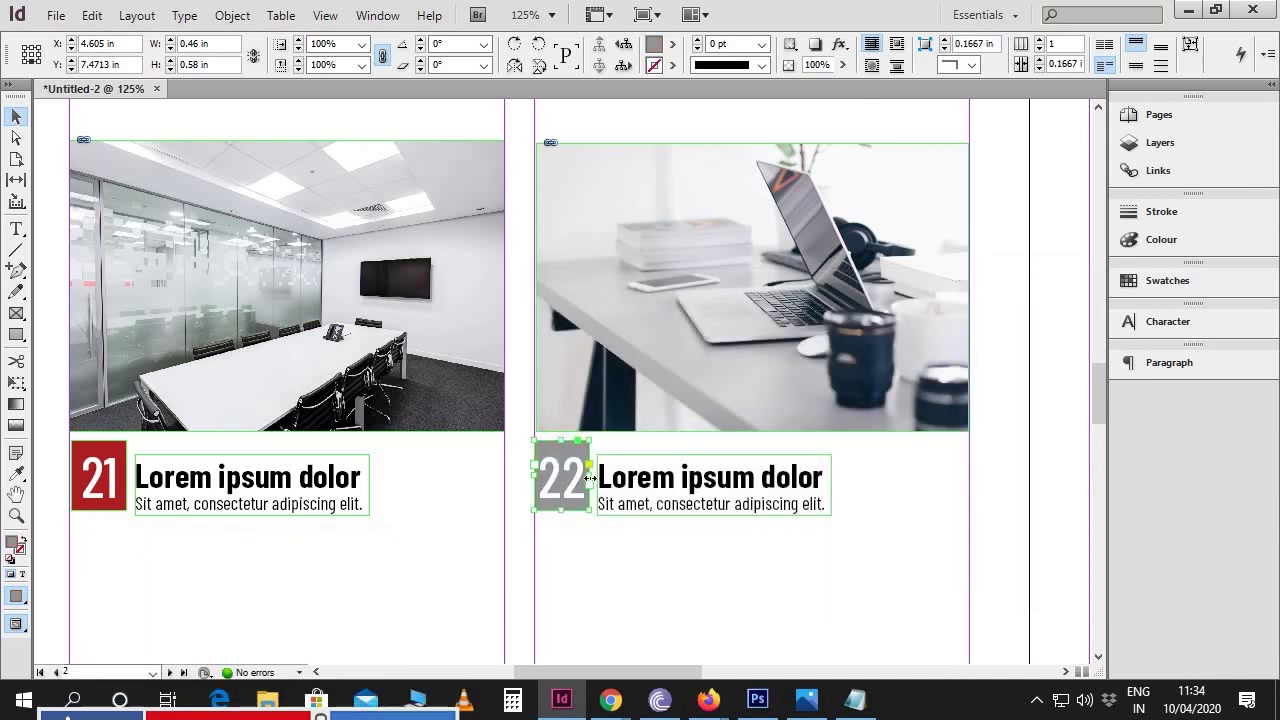
Widen the grey 22 frame slightly, nudge its title text right to restore the gap, and preview the page
click(690, 572)
click(690, 510)
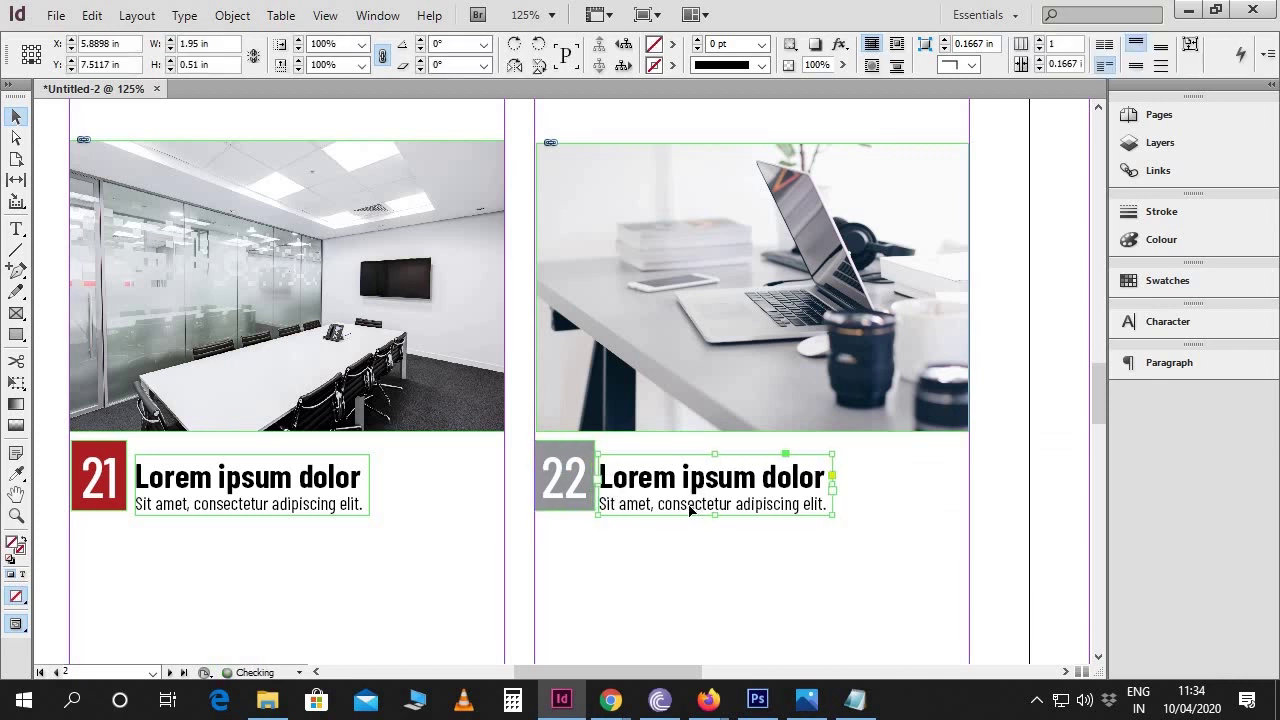
click(675, 575)
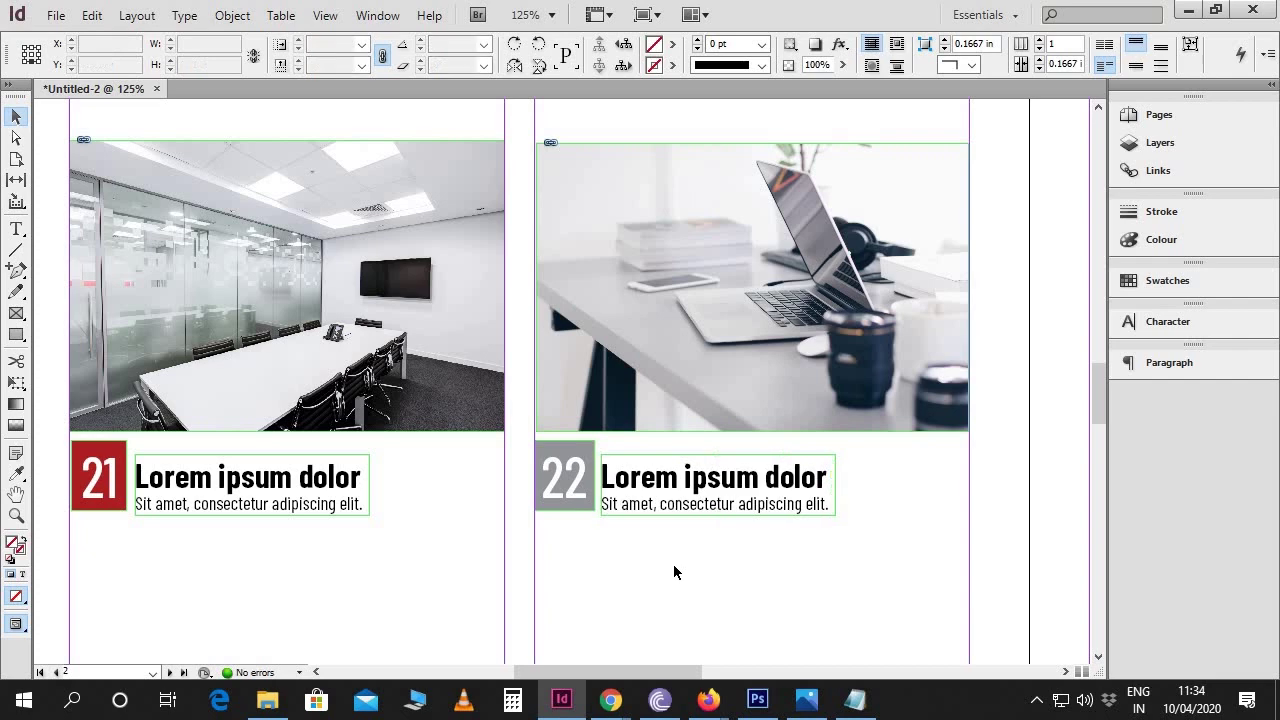
key(w)
key(ctrl+minus)
key(ctrl+minus)
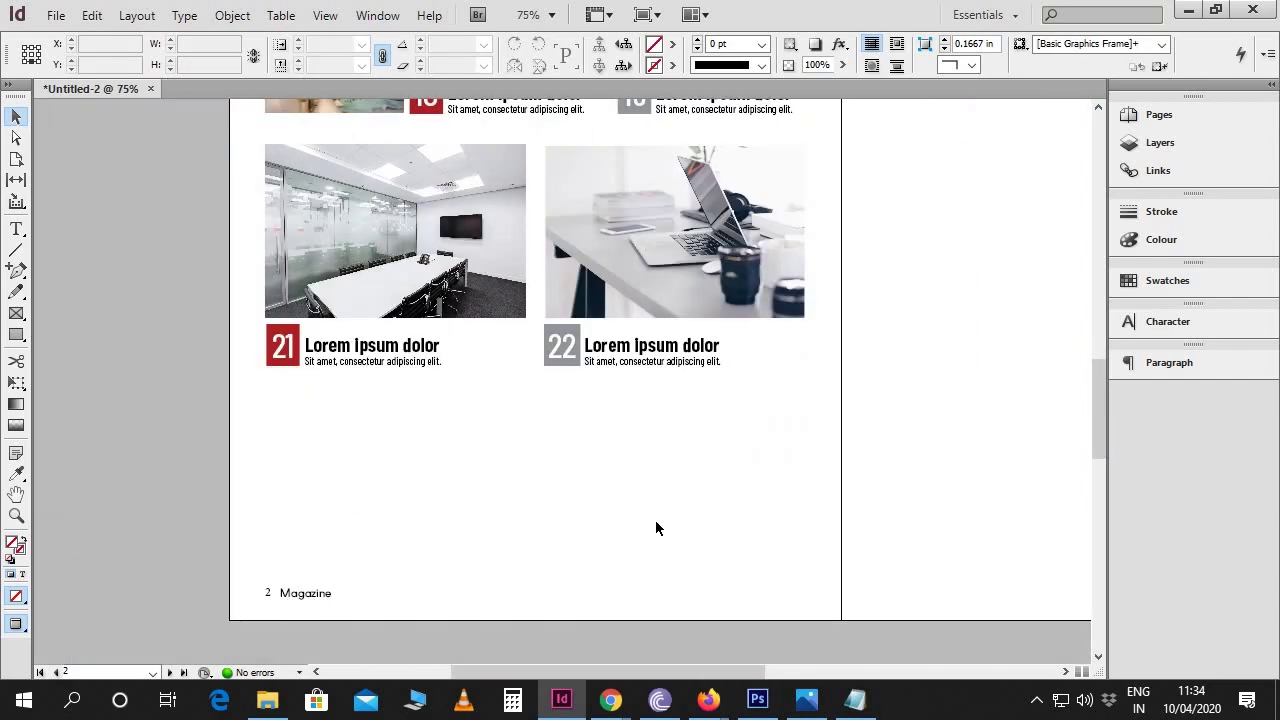
key(w)
Place photo-of-black-clothes-on-hangers-1036856 in the left column, crop it to about 3.63 by 1.92 in, and position it just below the 21 entry
key(ctrl+d)
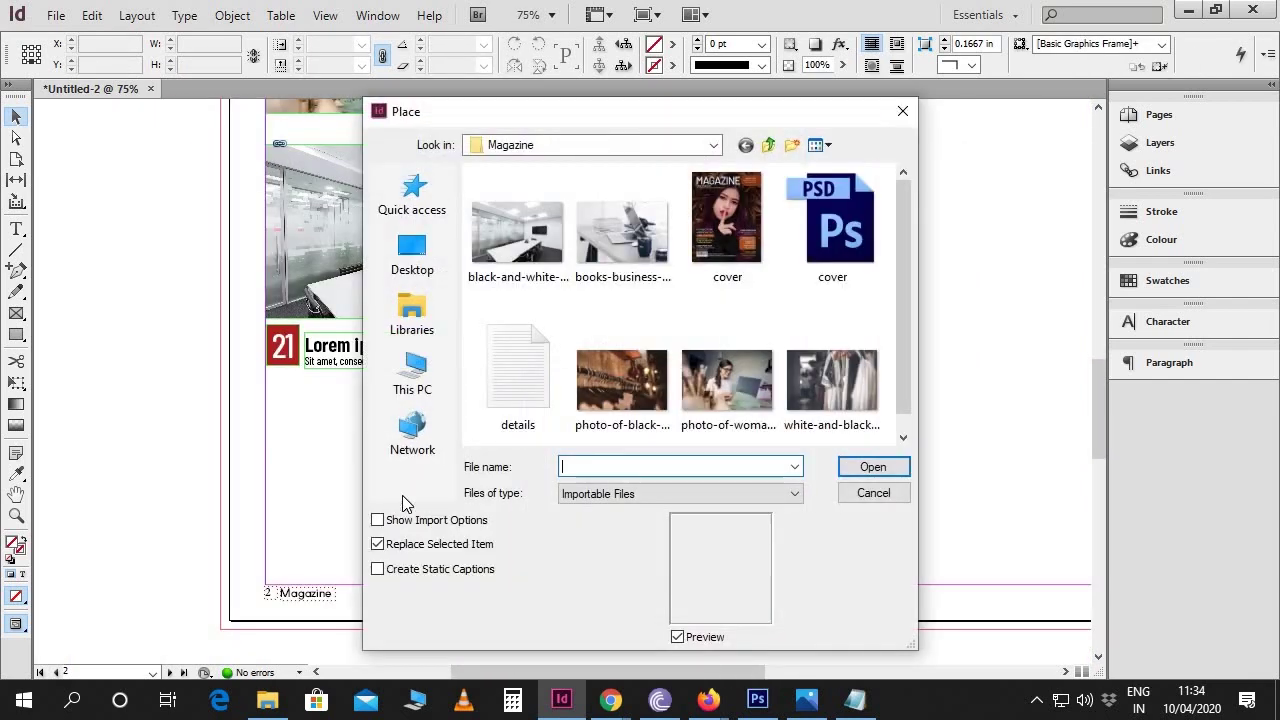
click(620, 376)
click(868, 466)
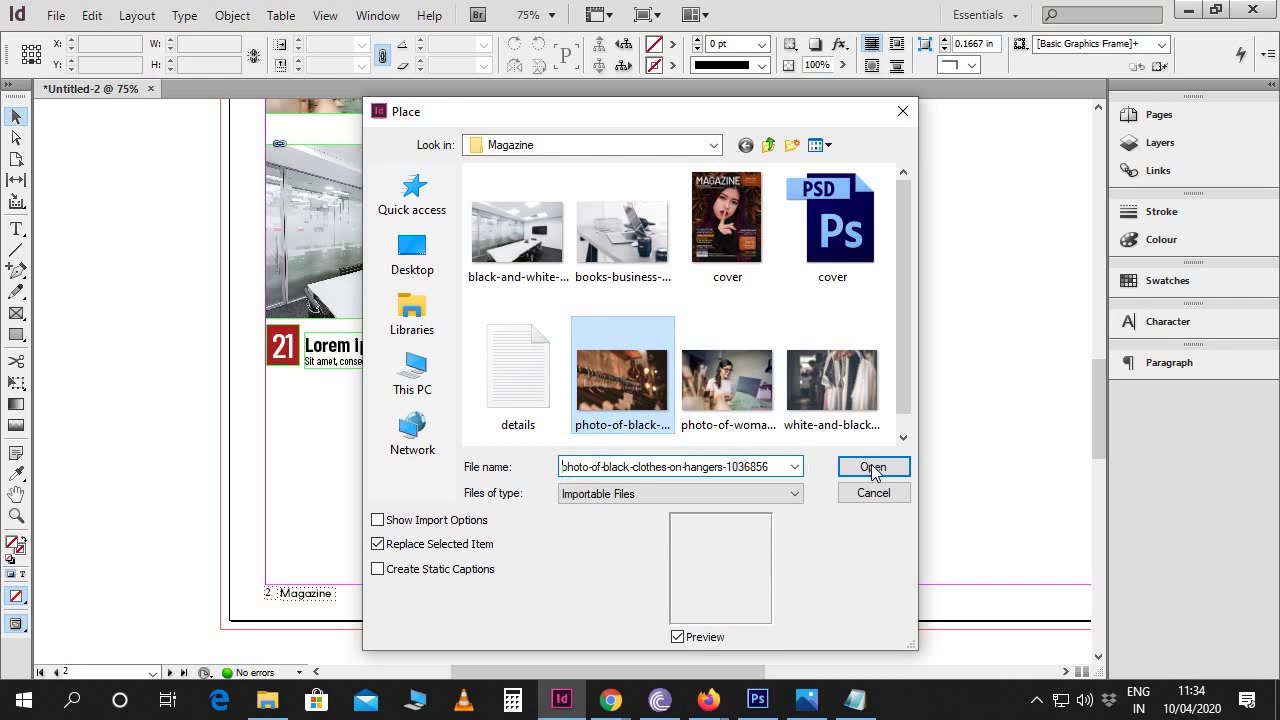
drag(265, 404, 529, 577)
drag(534, 494, 526, 495)
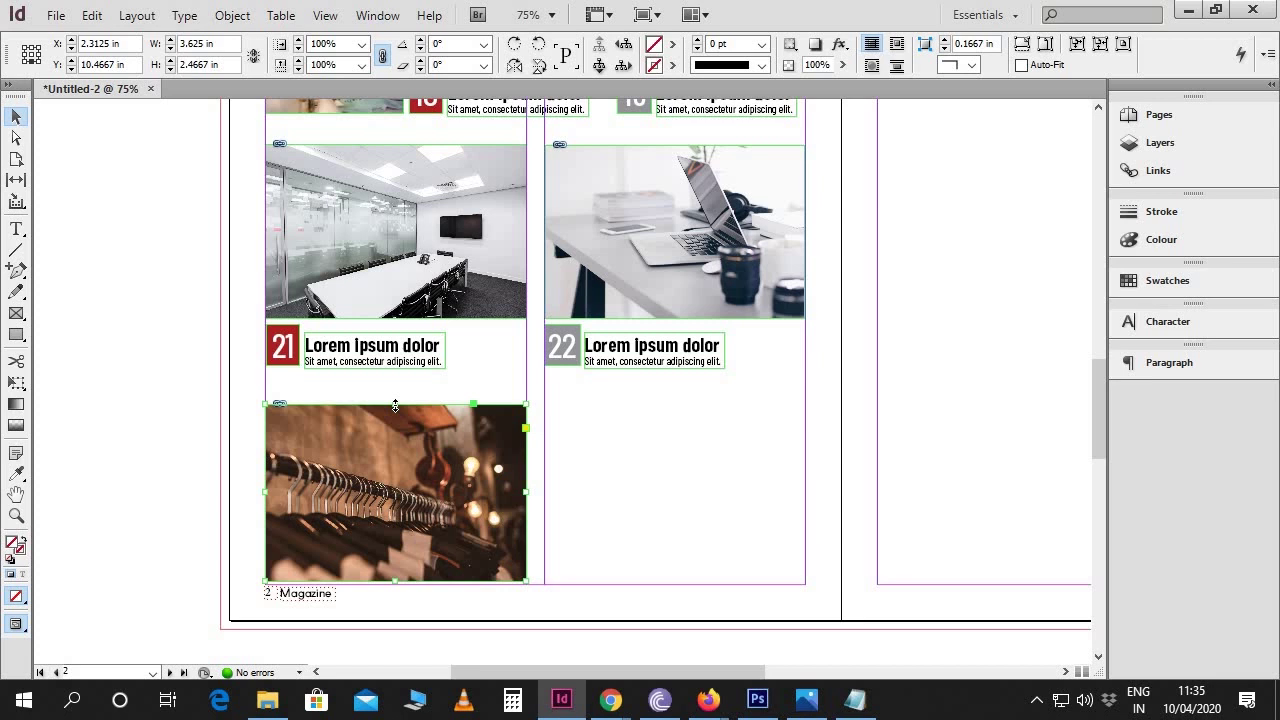
drag(395, 405, 402, 443)
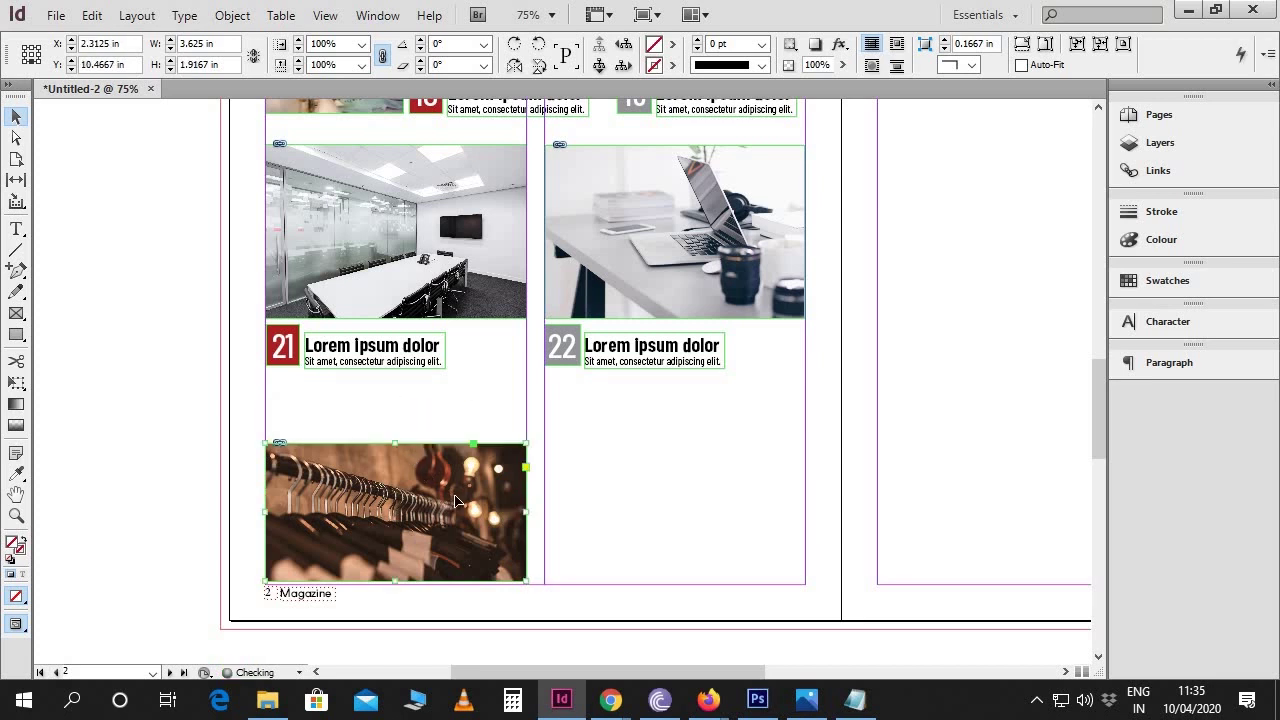
drag(460, 489, 468, 431)
click(583, 522)
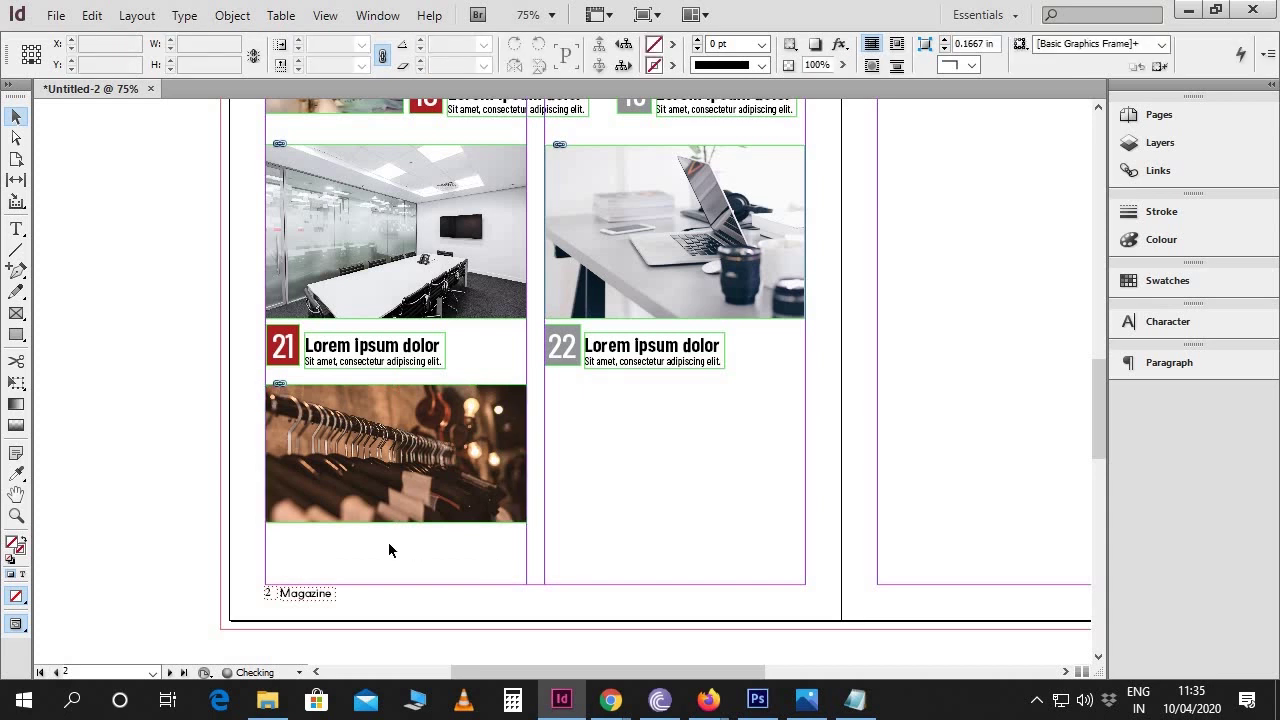
Duplicate the red 21 frame and its title text to just below the clothes-hanger photo, aligned with the left margin
drag(249, 346, 383, 557)
click(584, 579)
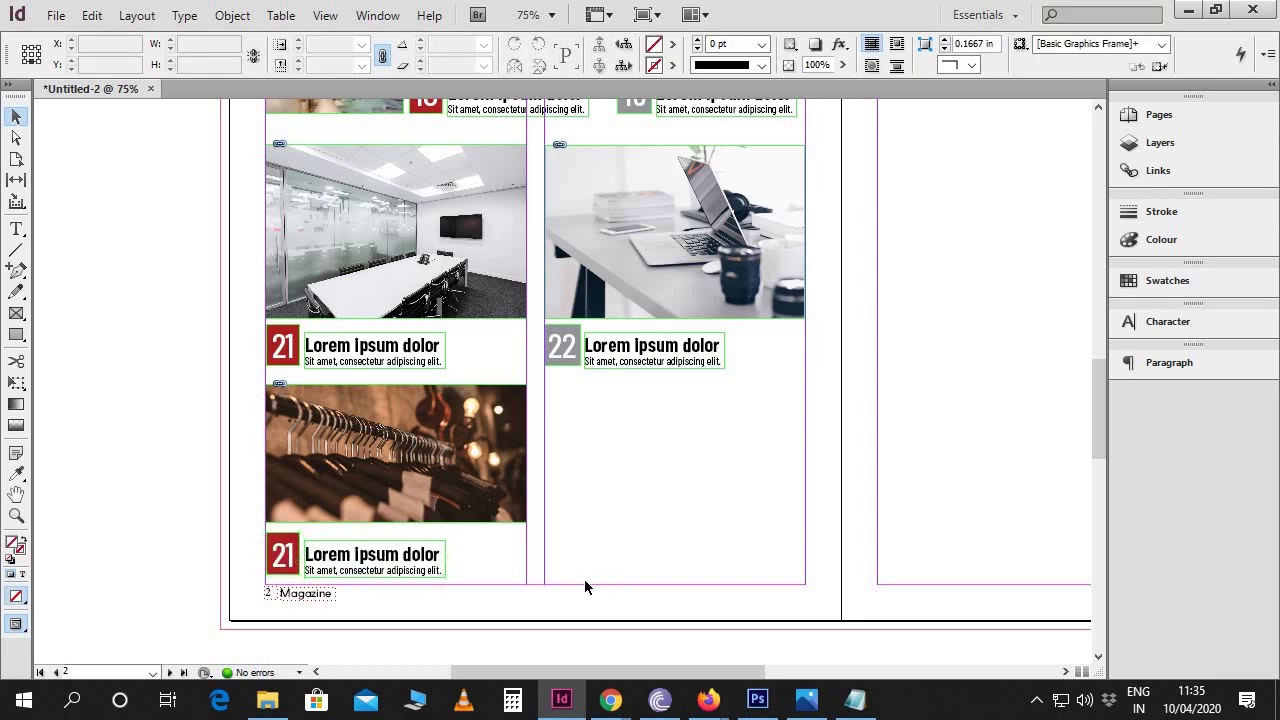
Replace the copied entry's title with "Donec sit amet mi non" from the details Notepad file, and enlarge its frame to about 2.89 by 0.91 in
click(860, 701)
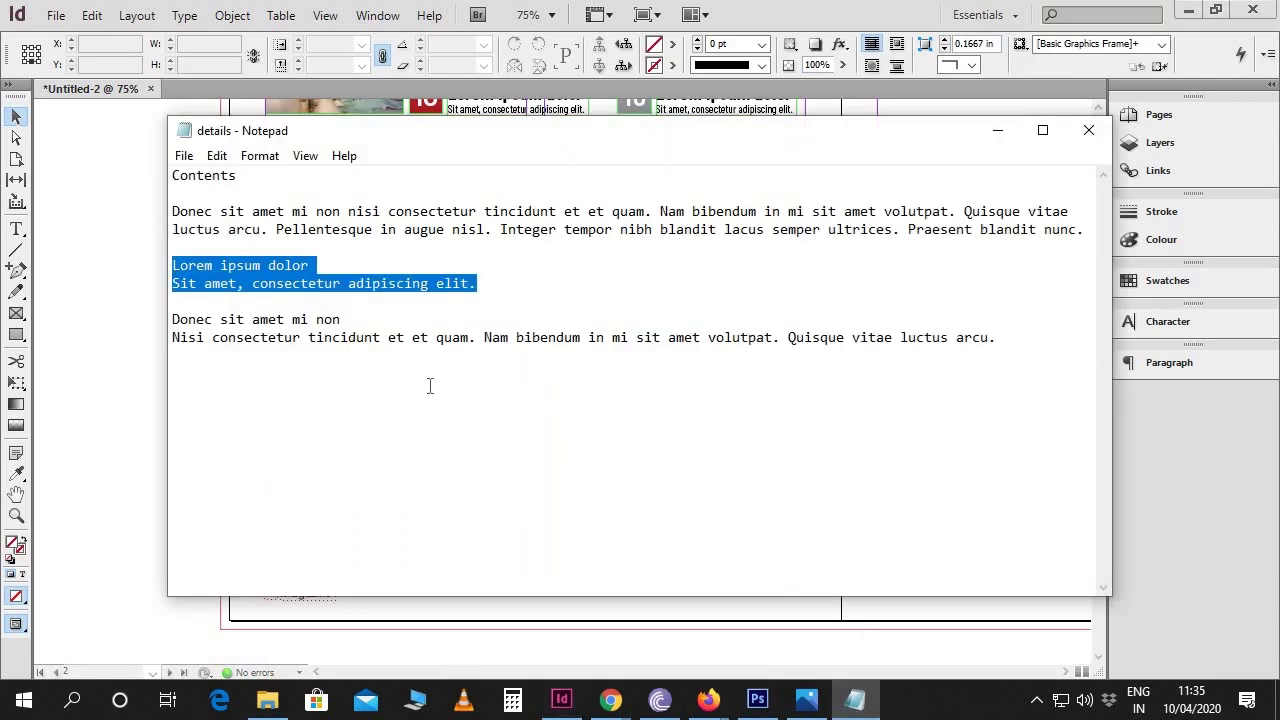
drag(358, 318, 180, 320)
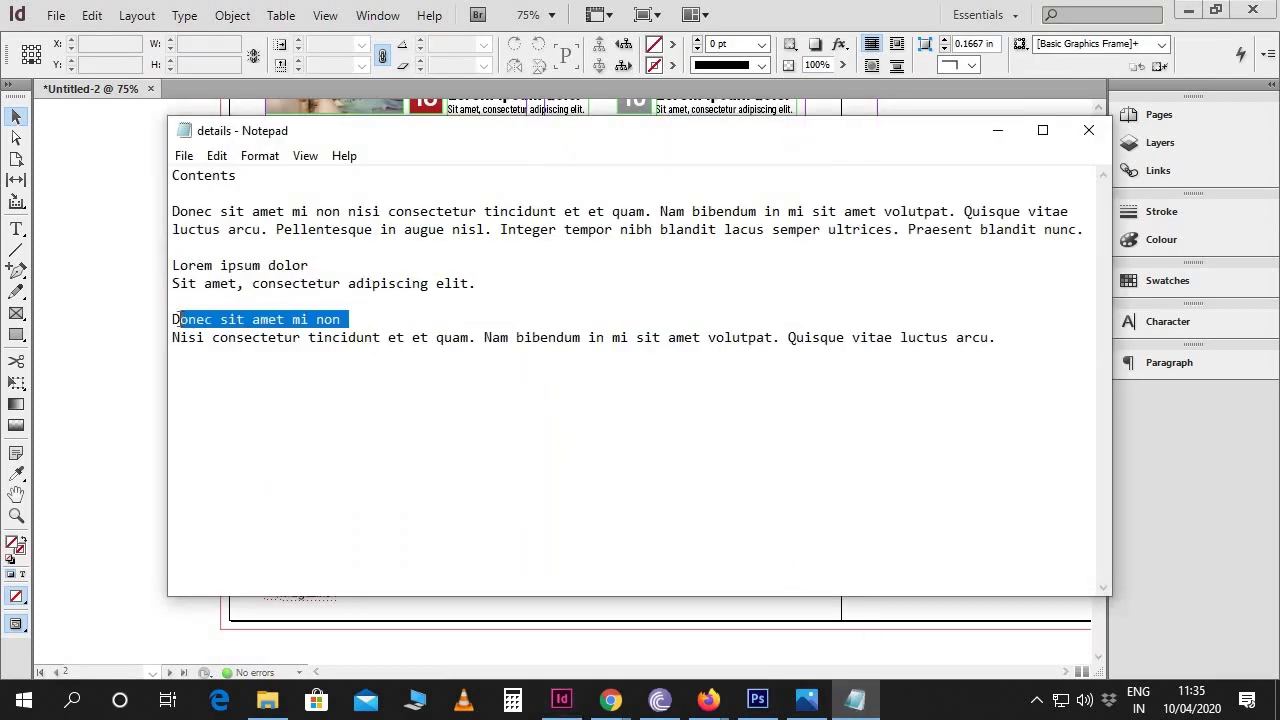
click(152, 320)
key(t)
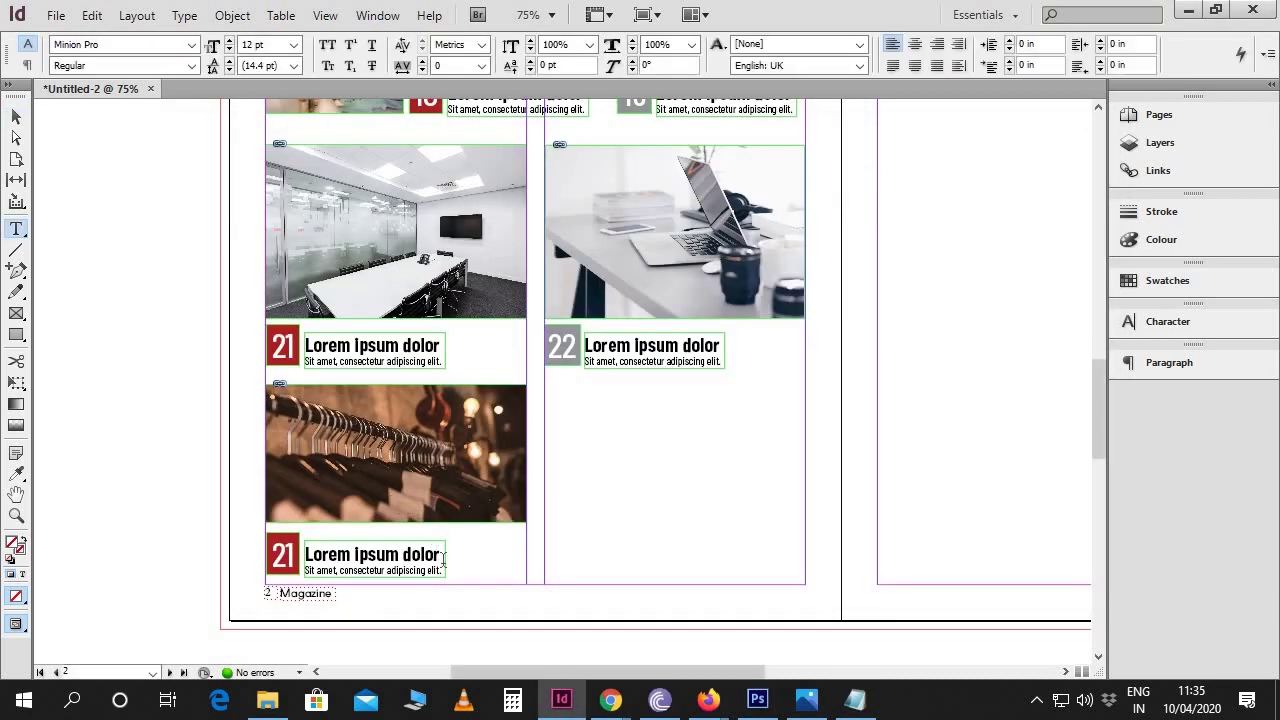
drag(441, 554, 302, 556)
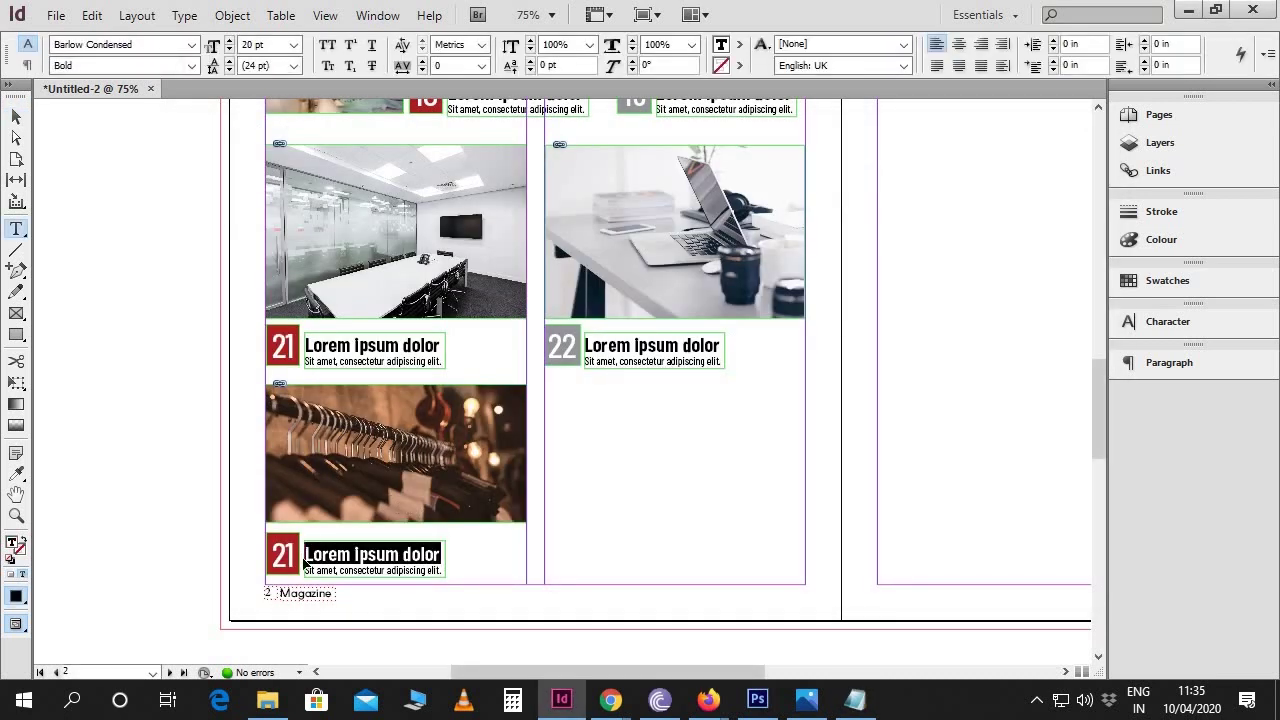
text(Donec sit amet mi non)
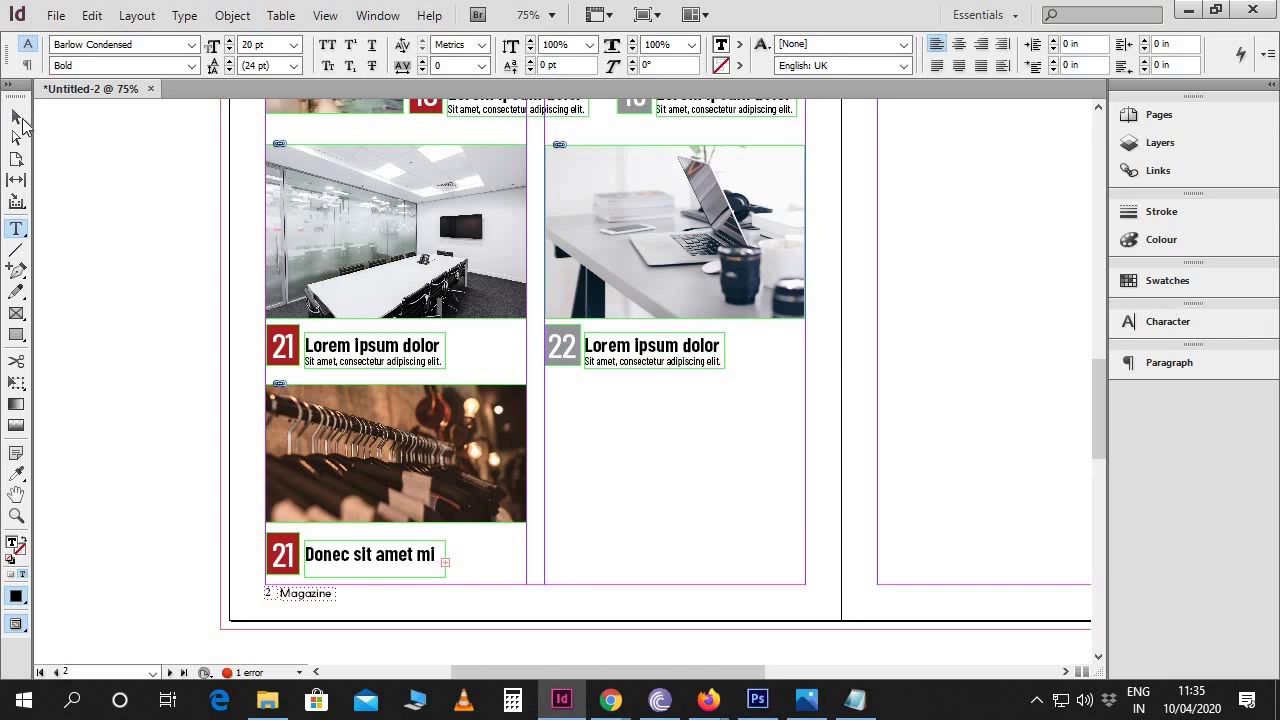
click(17, 117)
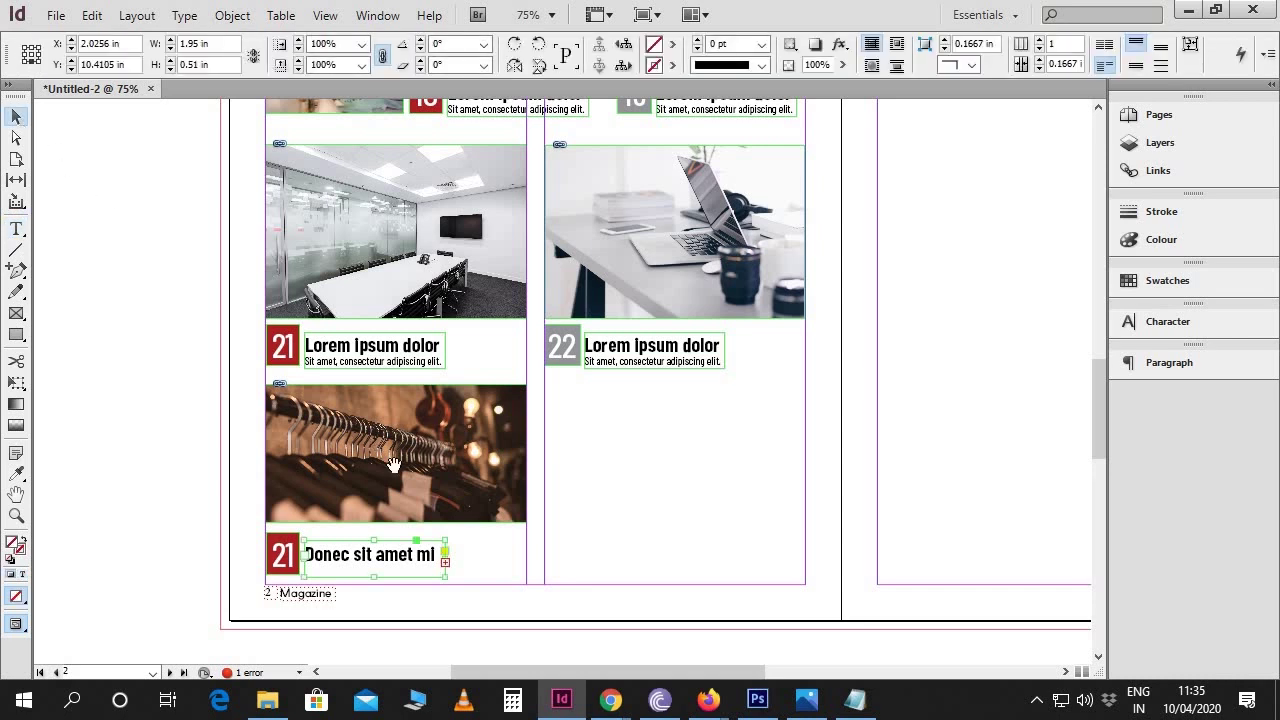
drag(445, 577, 508, 603)
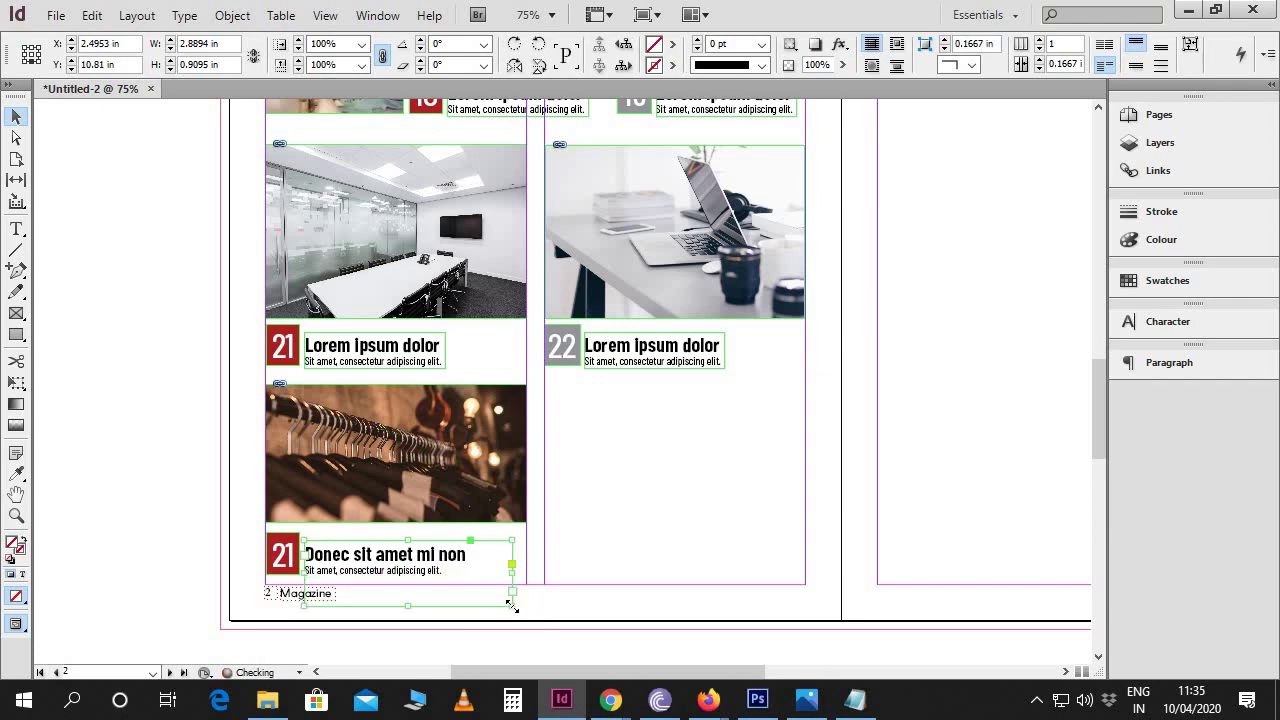
Replace the second line of the "Donec sit amet mi non" entry with the "Nisi consectetur tincidunt" paragraph from the details Notepad file
click(855, 699)
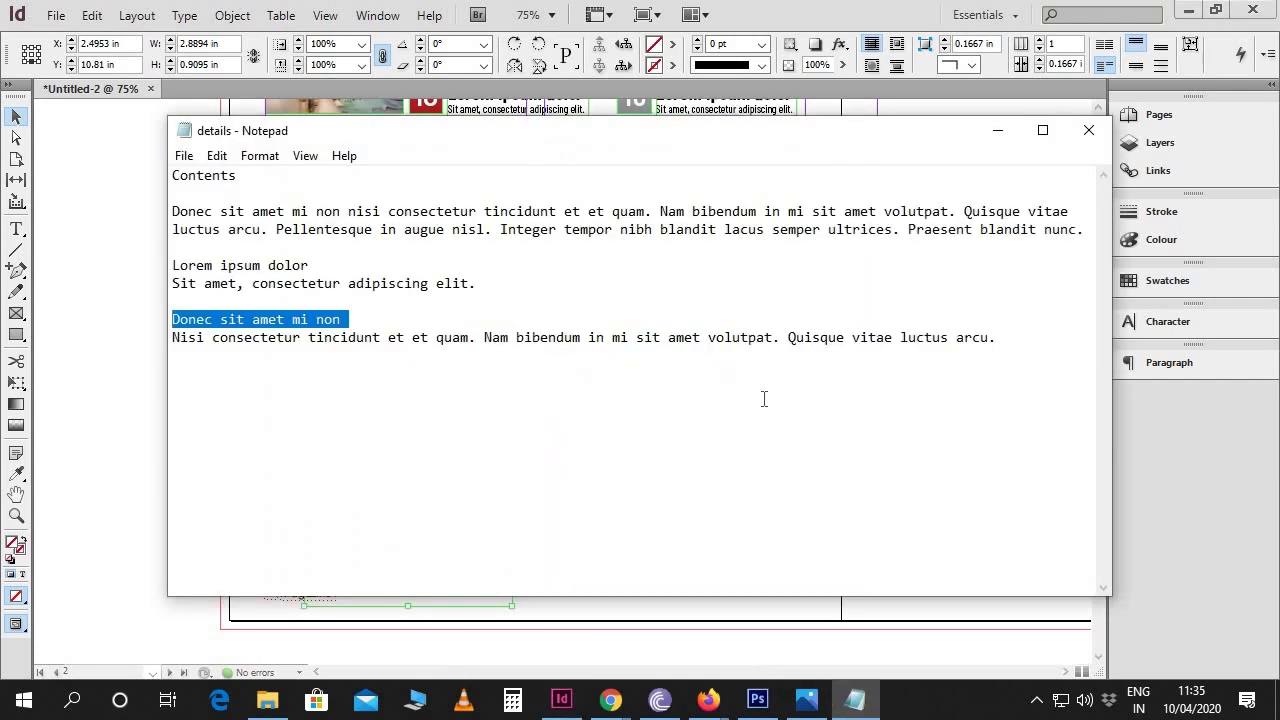
drag(1004, 336, 170, 345)
key(ctrl+c)
click(147, 371)
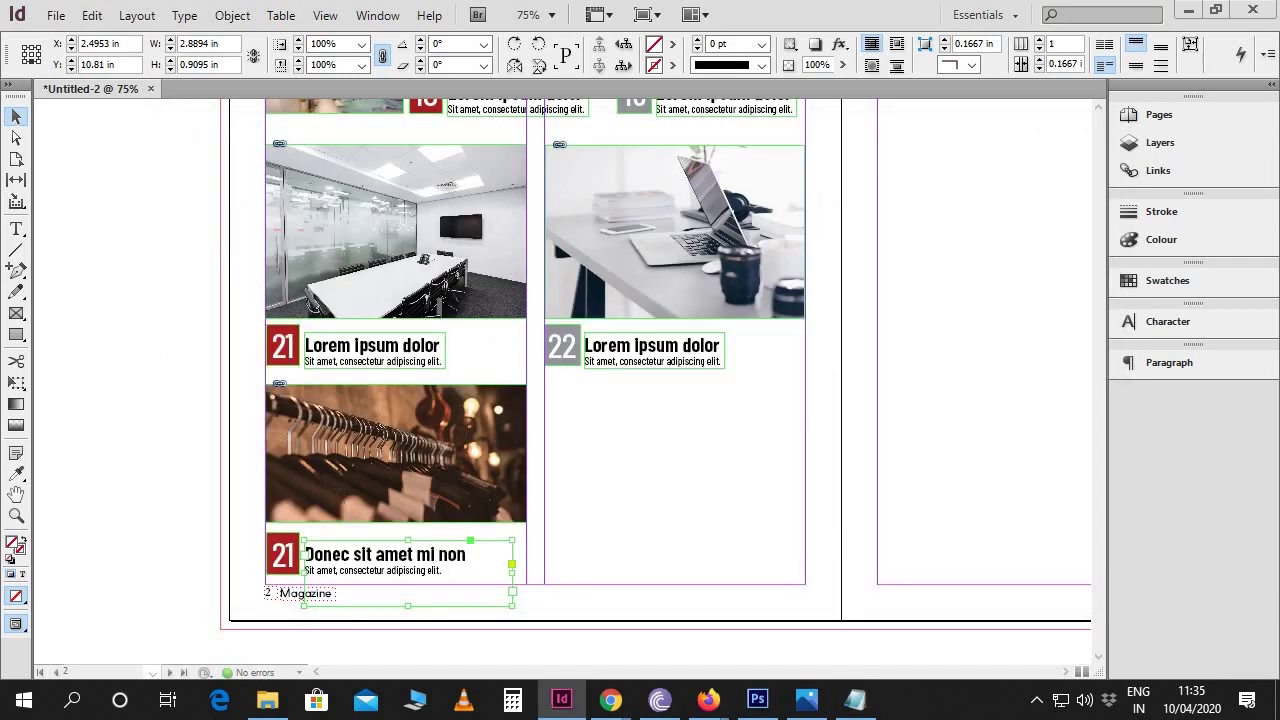
double_click(459, 569)
drag(401, 583, 287, 577)
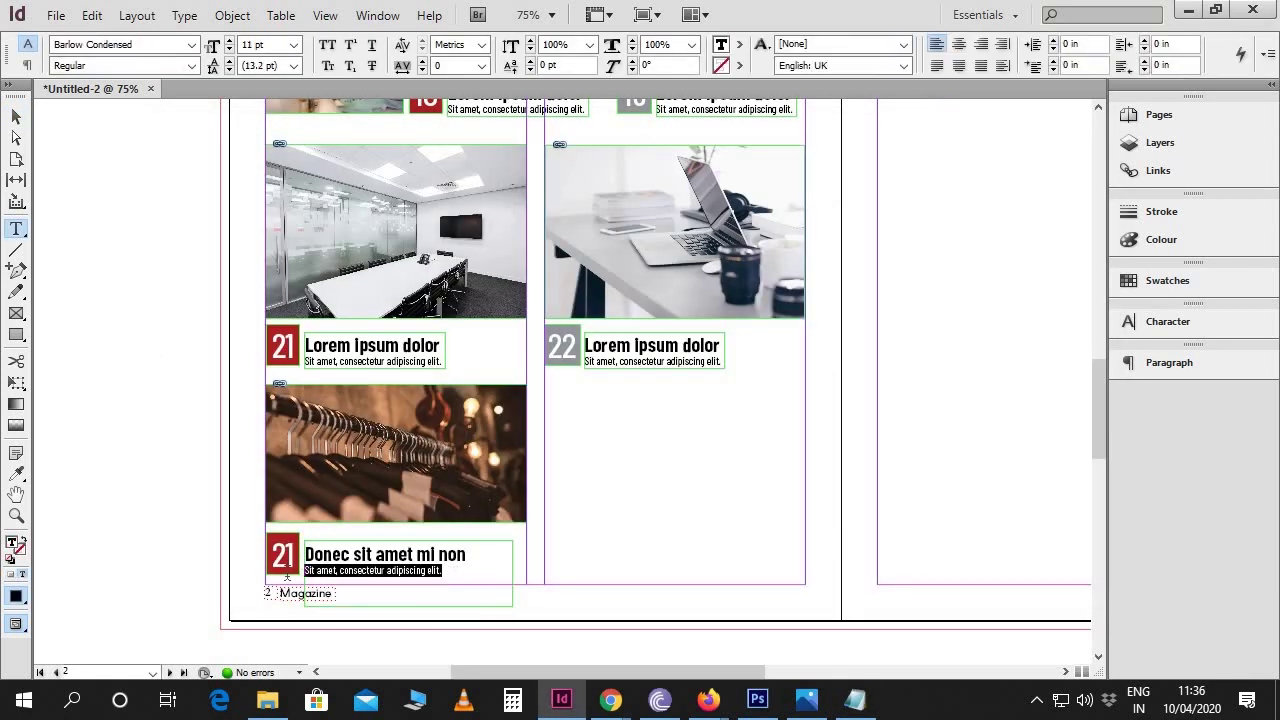
key(ctrl+v)
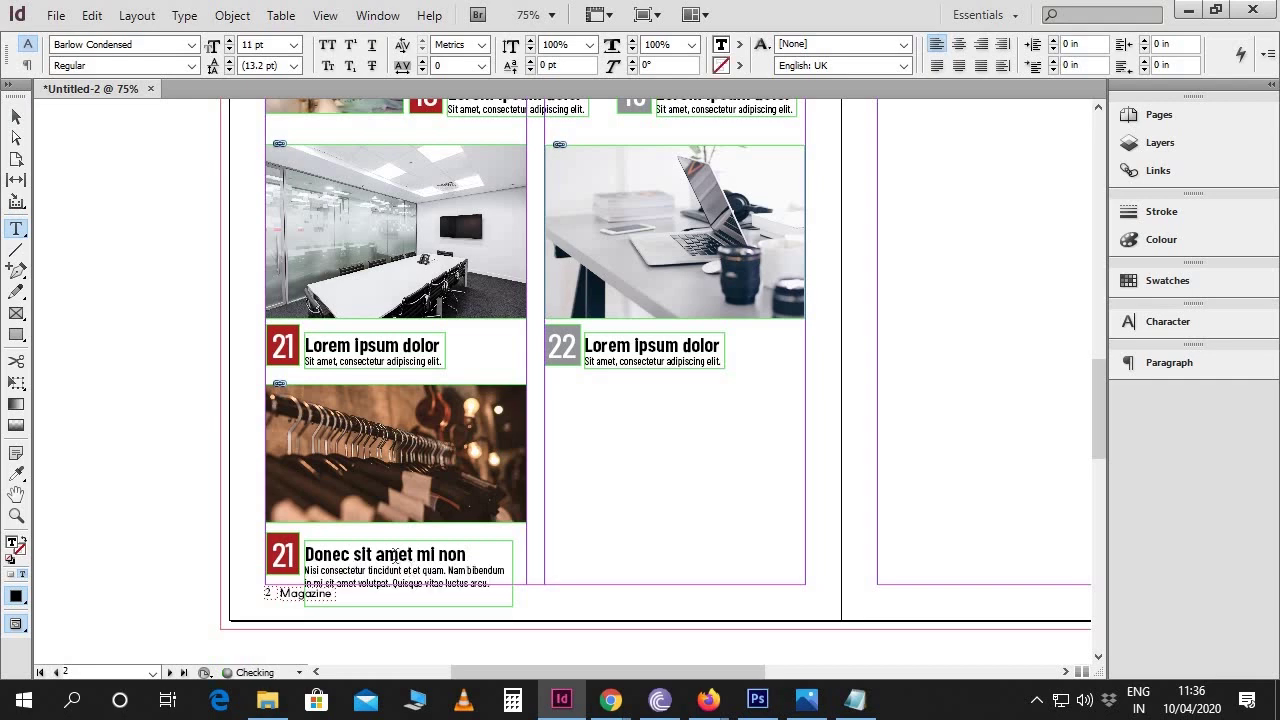
click(18, 116)
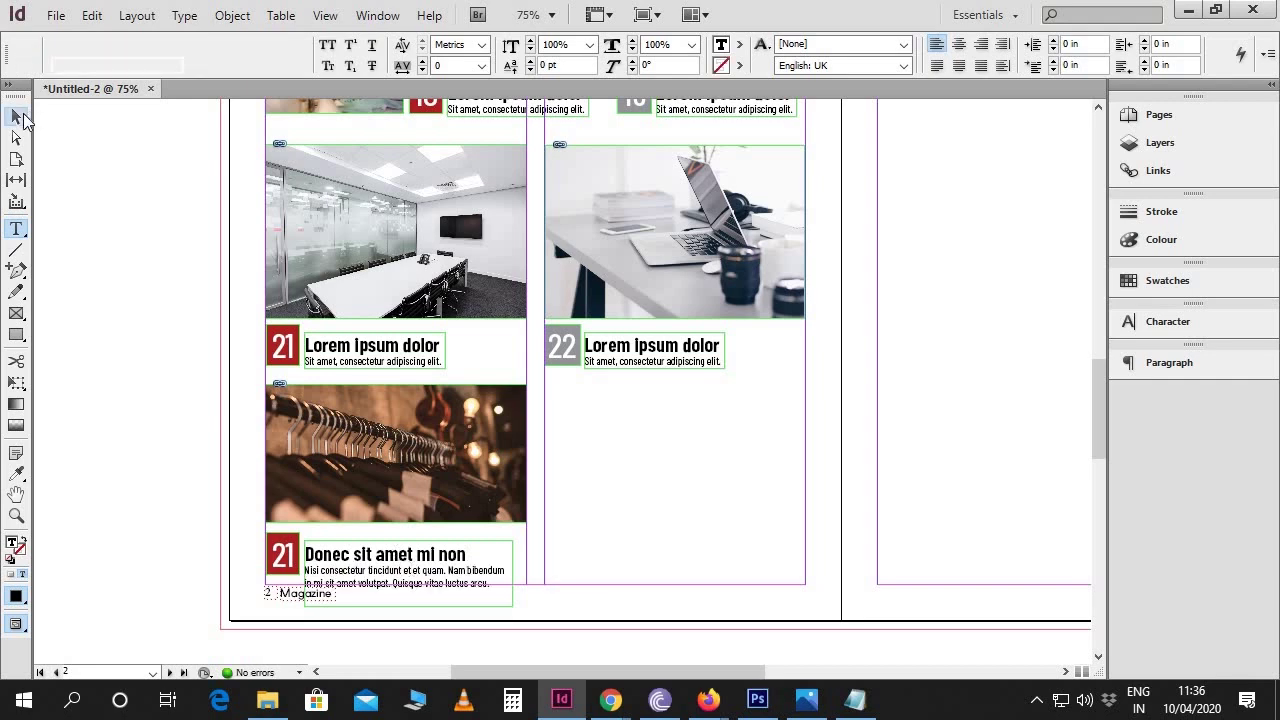
Nudge the Donec text frame up beside its red 21 and shorten the frame to about 0.69 in high
key(ctrl+=)
key(ctrl+=)
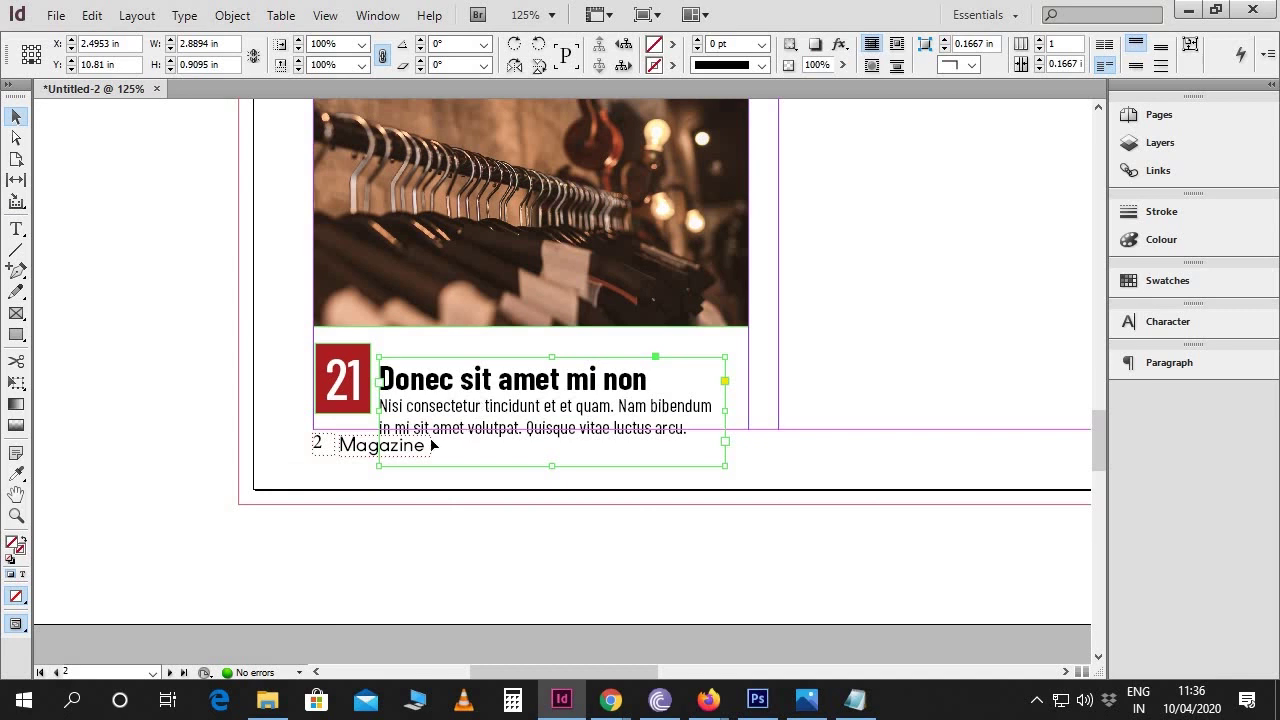
key(Up)
key(Up)
key(Up)
key(Up)
key(Up)
key(Up)
key(Up)
key(Up)
key(Up)
key(Up)
key(Up)
key(Up)
key(Up)
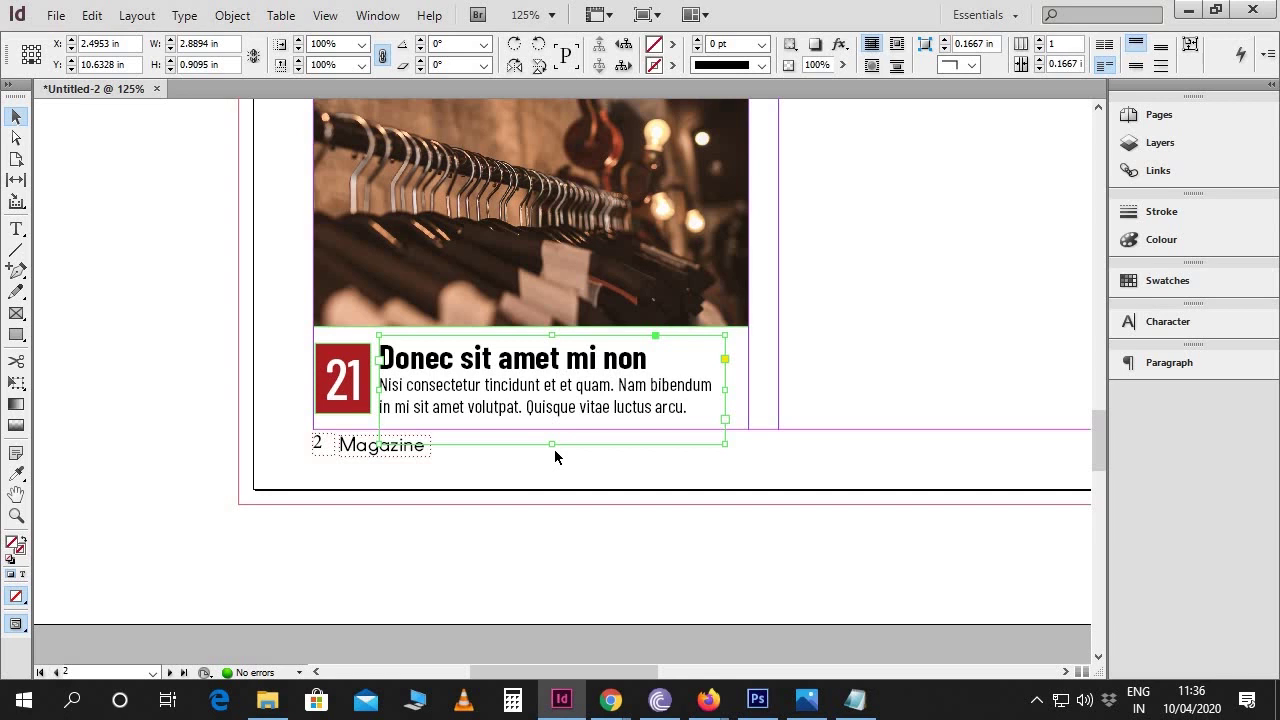
mouse_move(552, 432)
mouse_down()
mouse_move(571, 423)
mouse_move(549, 409)
mouse_up()
click(644, 494)
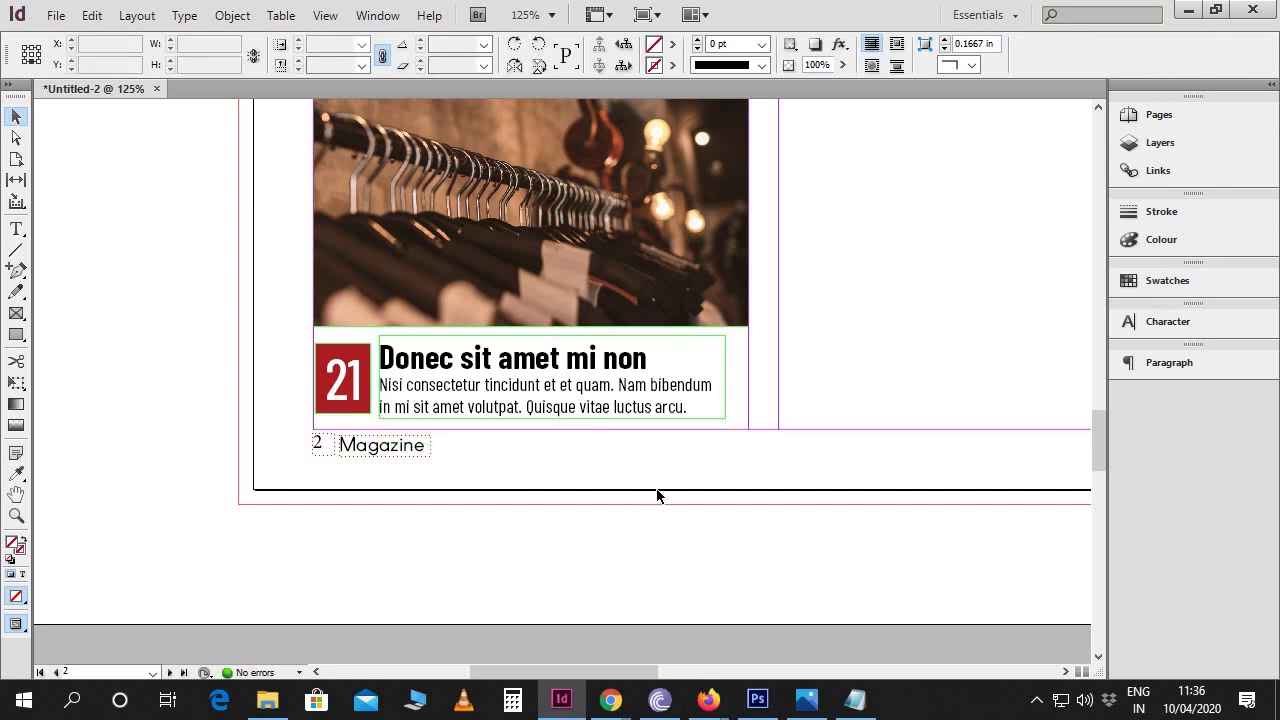
Select the clothes-hanger photo with its number and text frames, and nudge them all up slightly
key(w)
drag(798, 464, 728, 505)
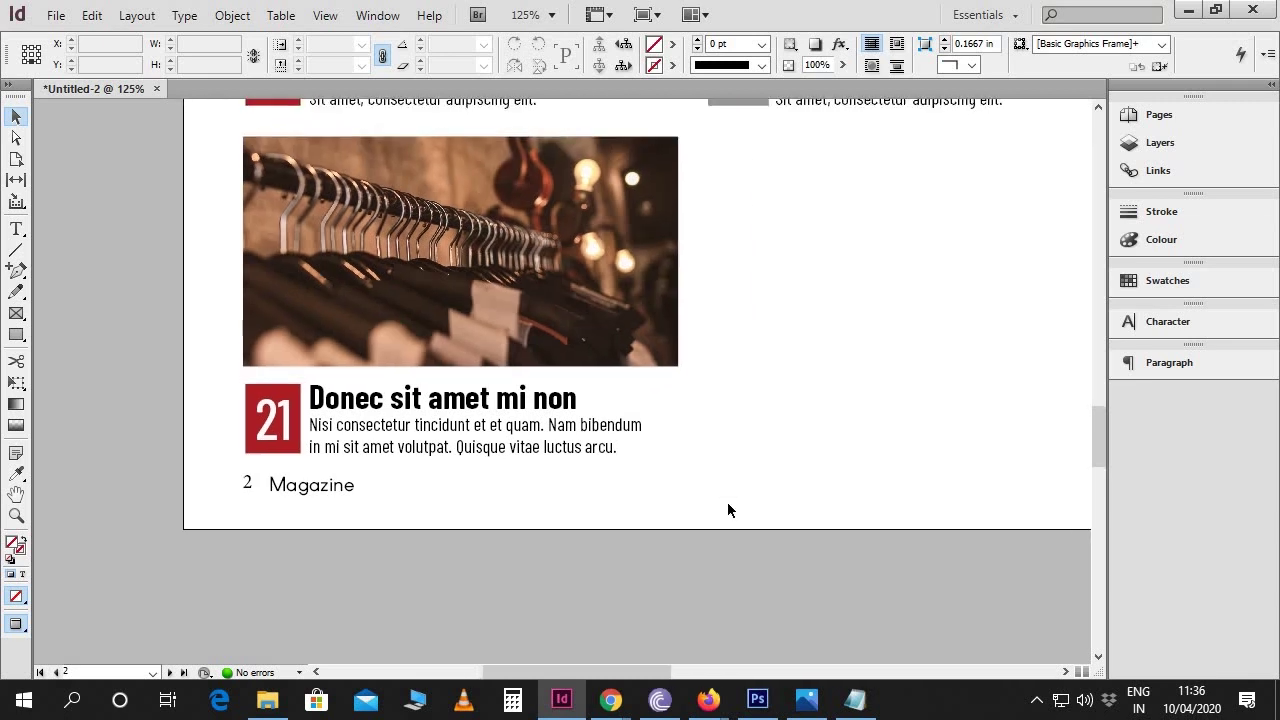
scroll(728, 510, up, 1)
drag(577, 528, 282, 407)
key(Up)
key(Up)
key(Up)
key(Up)
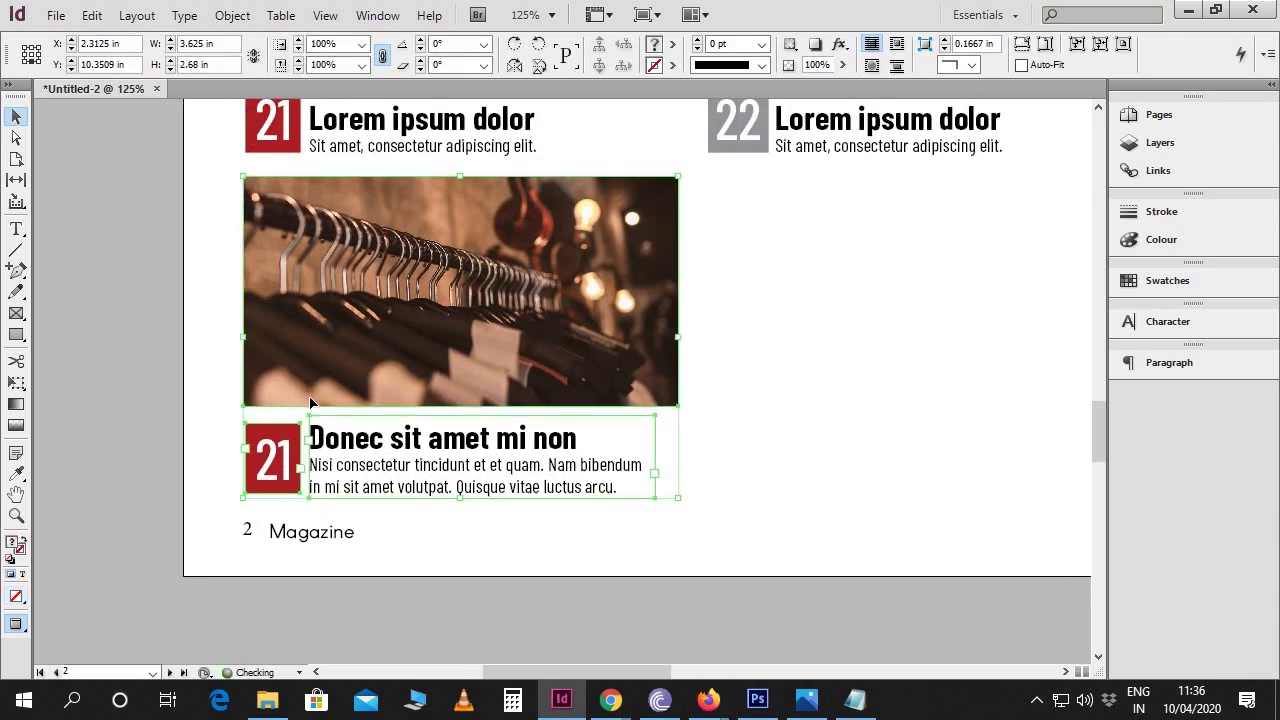
Duplicate the Donec entry's number and text frames into the right column, just below the 22 entry
scroll(500, 550, down, 2)
drag(509, 558, 234, 520)
key(w)
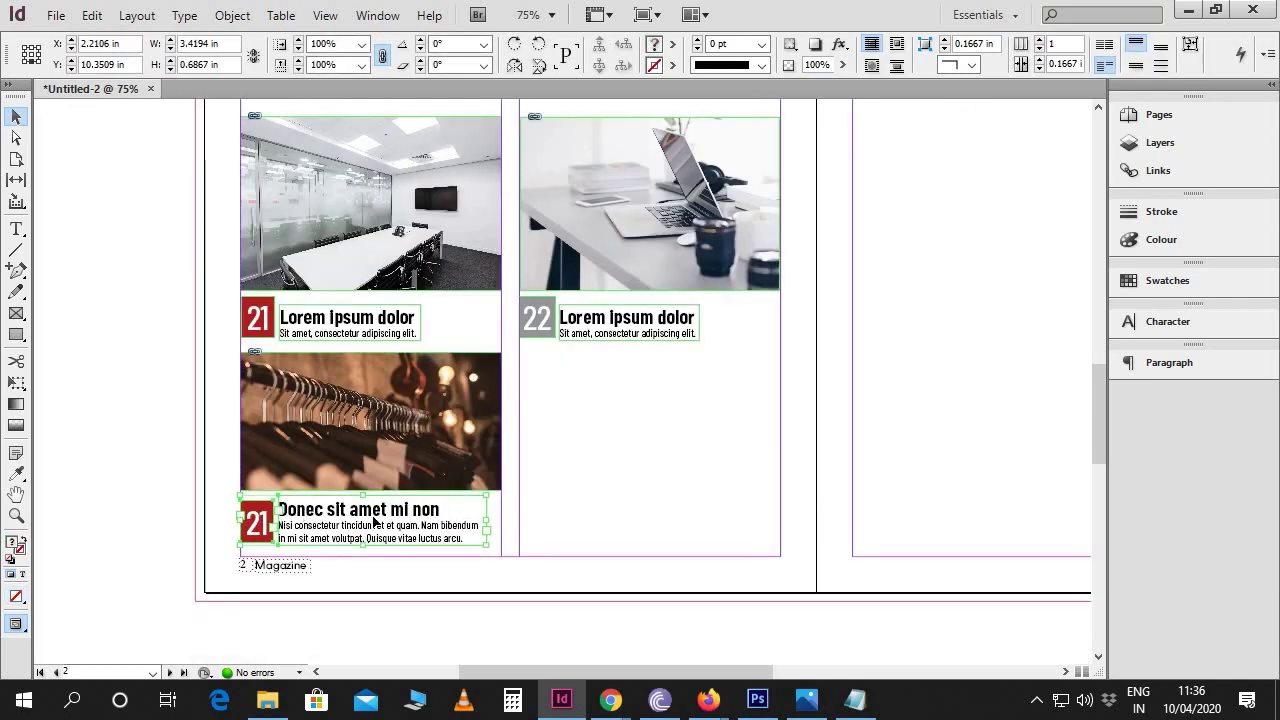
drag(340, 535, 609, 395)
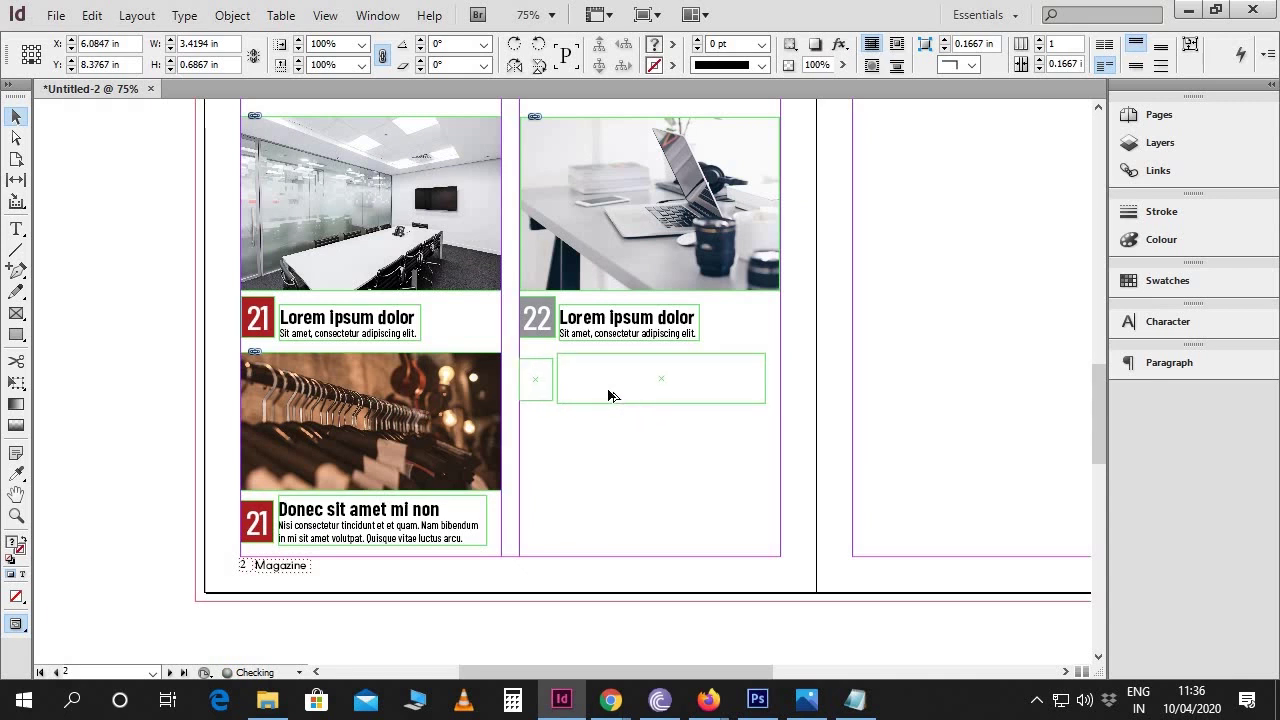
click(619, 446)
Renumber the copied Donec entry in the right column as 25 and the one below the clothes-hanger photo as 24
key(t)
drag(538, 381, 549, 381)
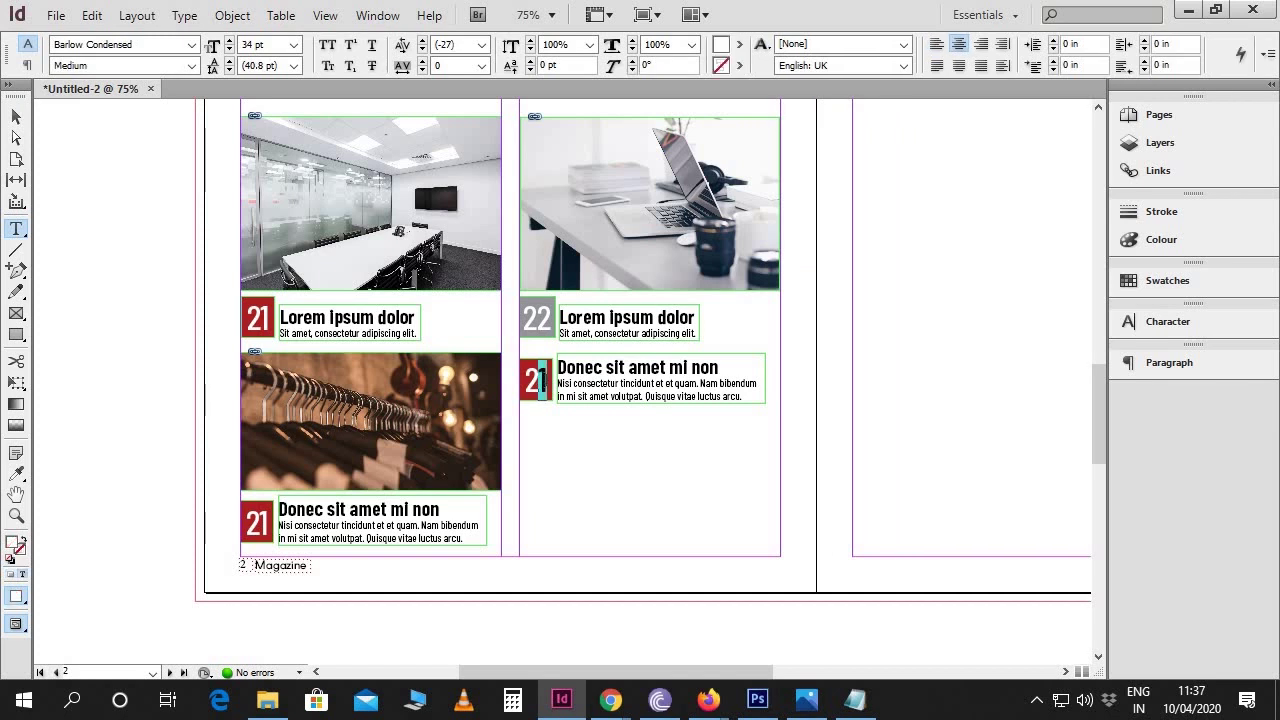
text(5)
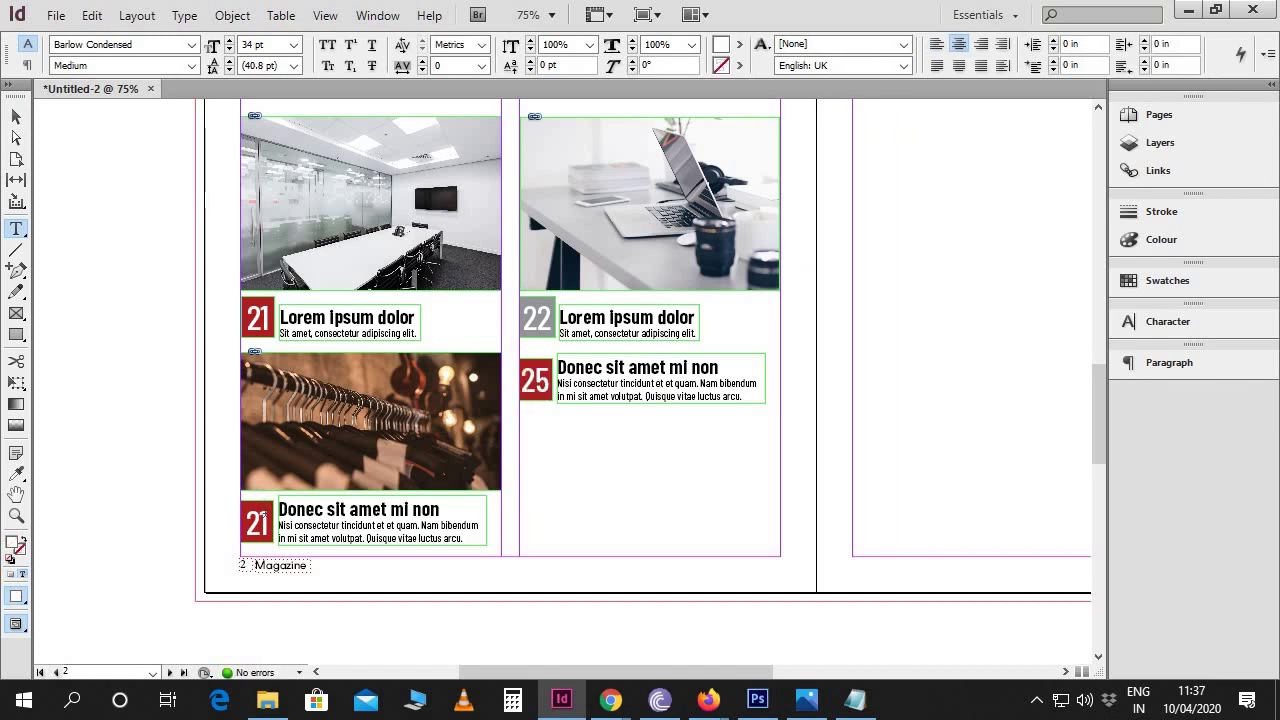
drag(258, 521, 268, 521)
text(4)
Duplicate the 25 entry twice down the right column, with the lowest copy near the bottom margin
click(14, 121)
drag(641, 451, 526, 380)
drag(607, 398, 617, 538)
click(563, 489)
Renumber the middle Donec entry in the right column as 28 and the lowest one as 30
key(t)
drag(551, 450, 540, 455)
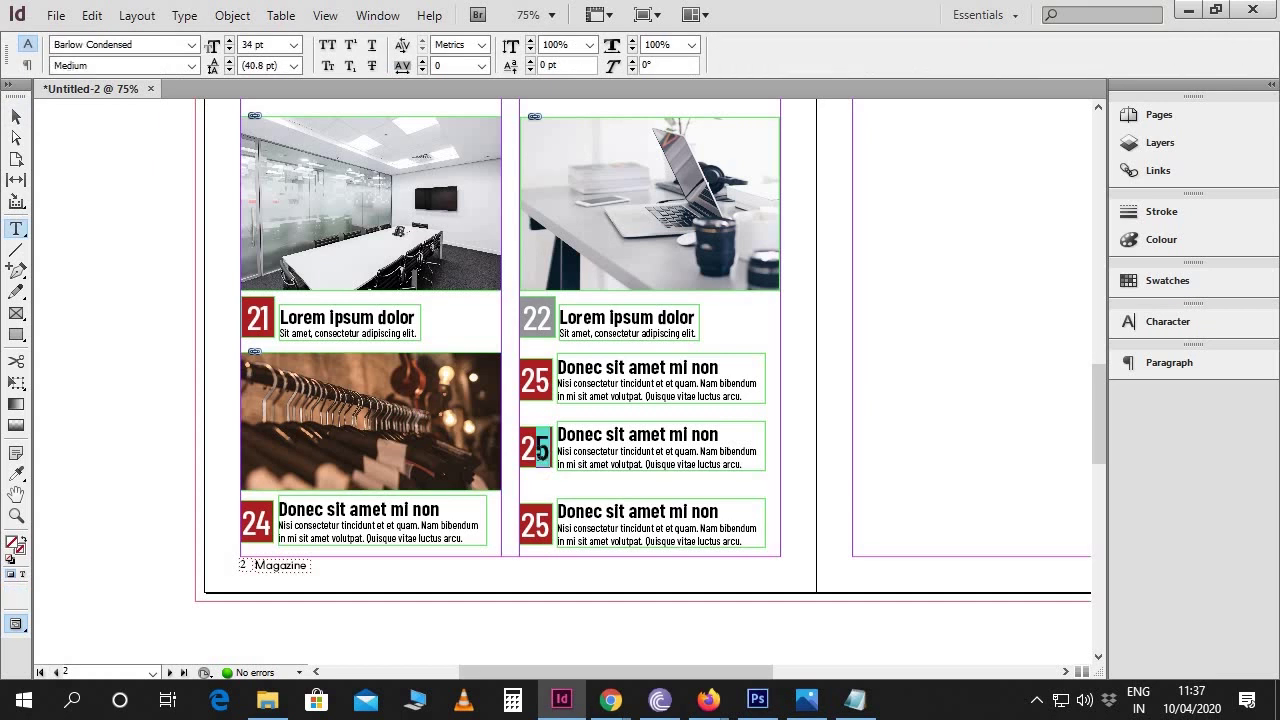
text(8)
drag(552, 522, 521, 522)
text(30)
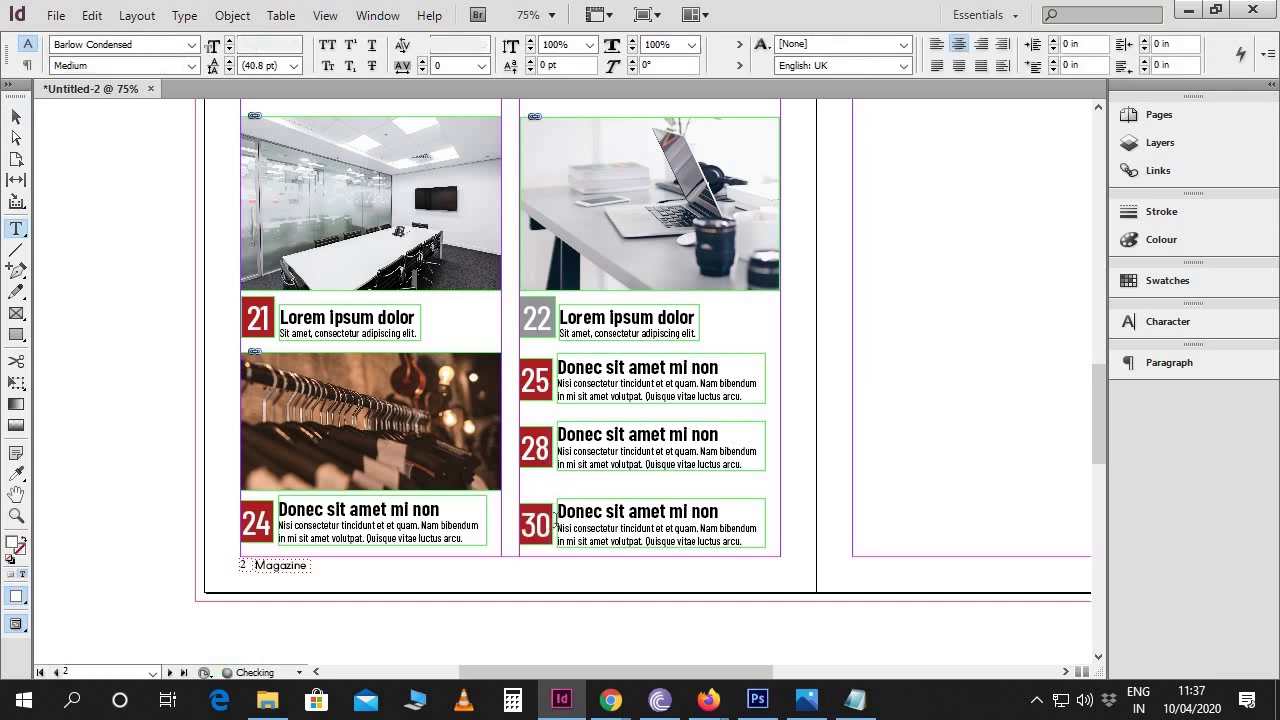
Fill the 28 number frame with grey, using CMYK values 0, 0, 0, 50
click(17, 117)
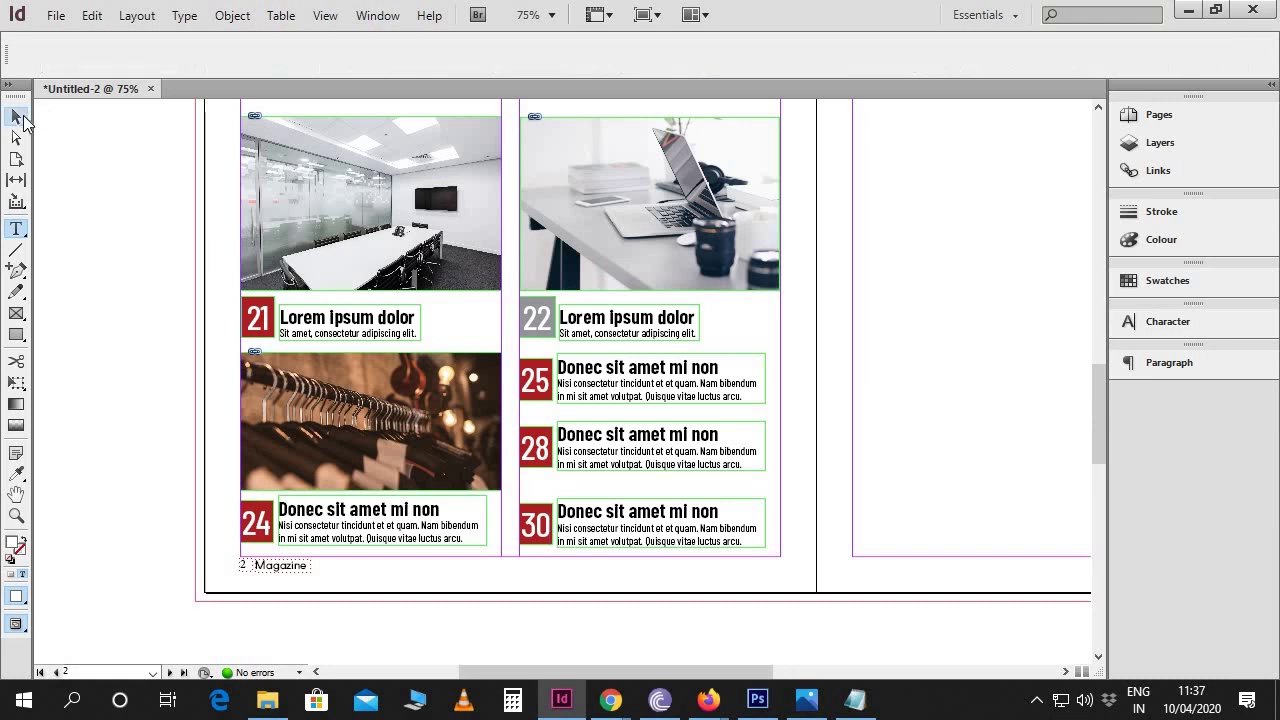
click(540, 465)
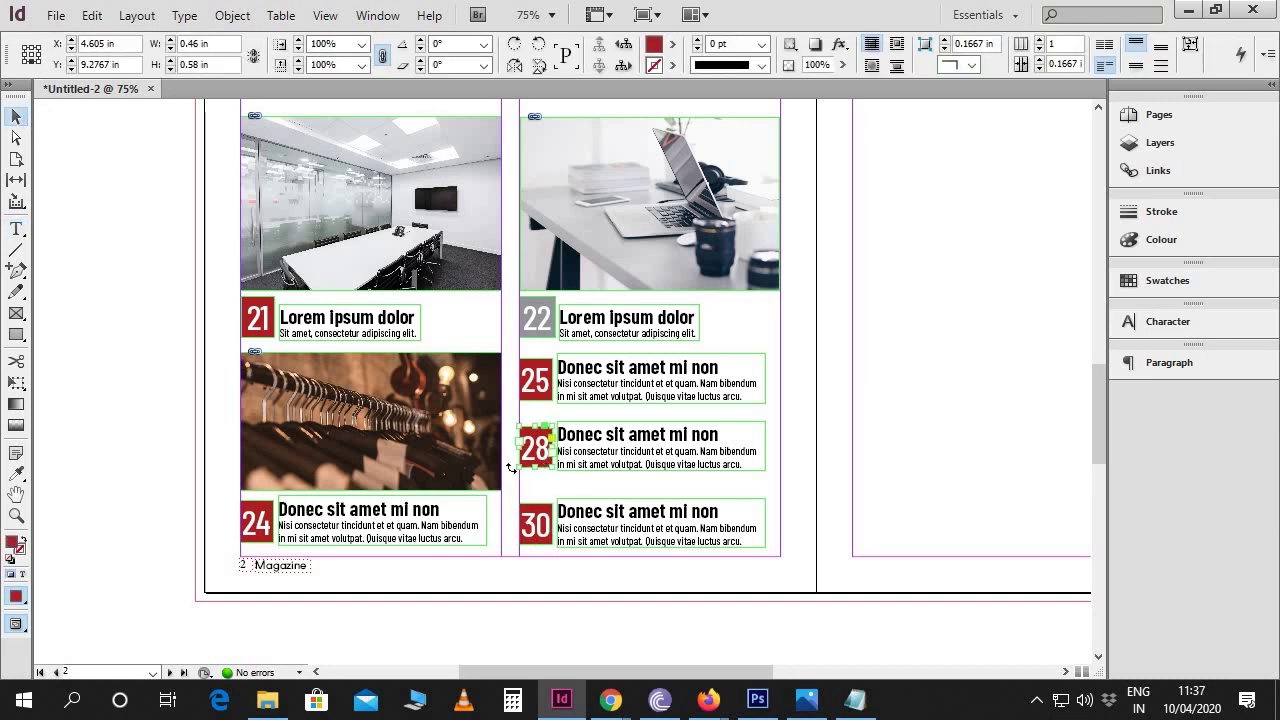
double_click(14, 544)
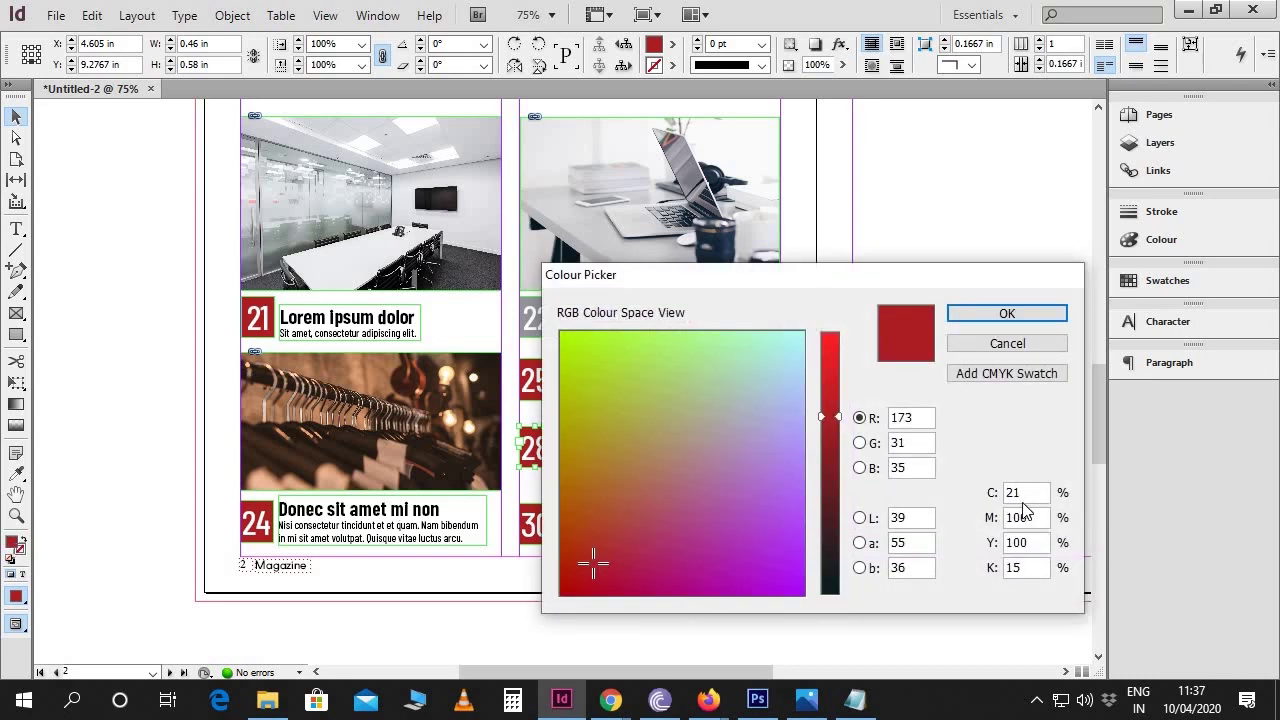
double_click(996, 492)
key(Tab)
text(0)
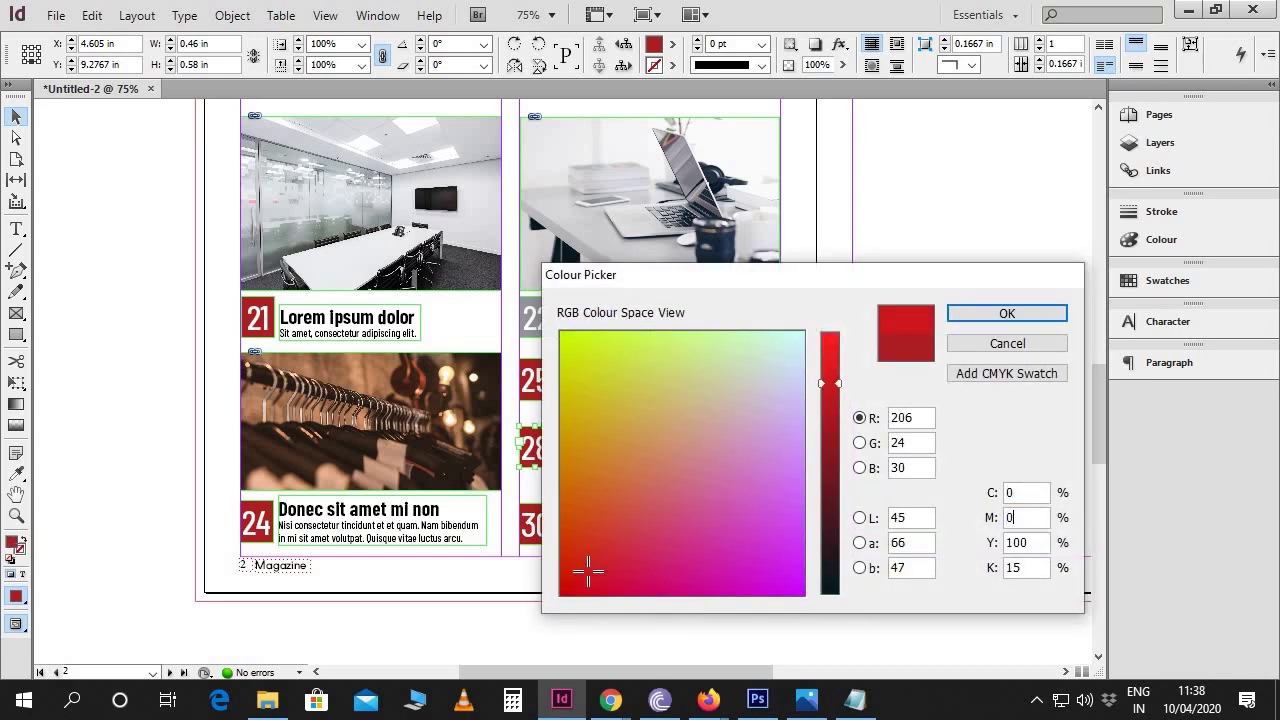
key(Tab)
text(0)
key(Tab)
text(30)
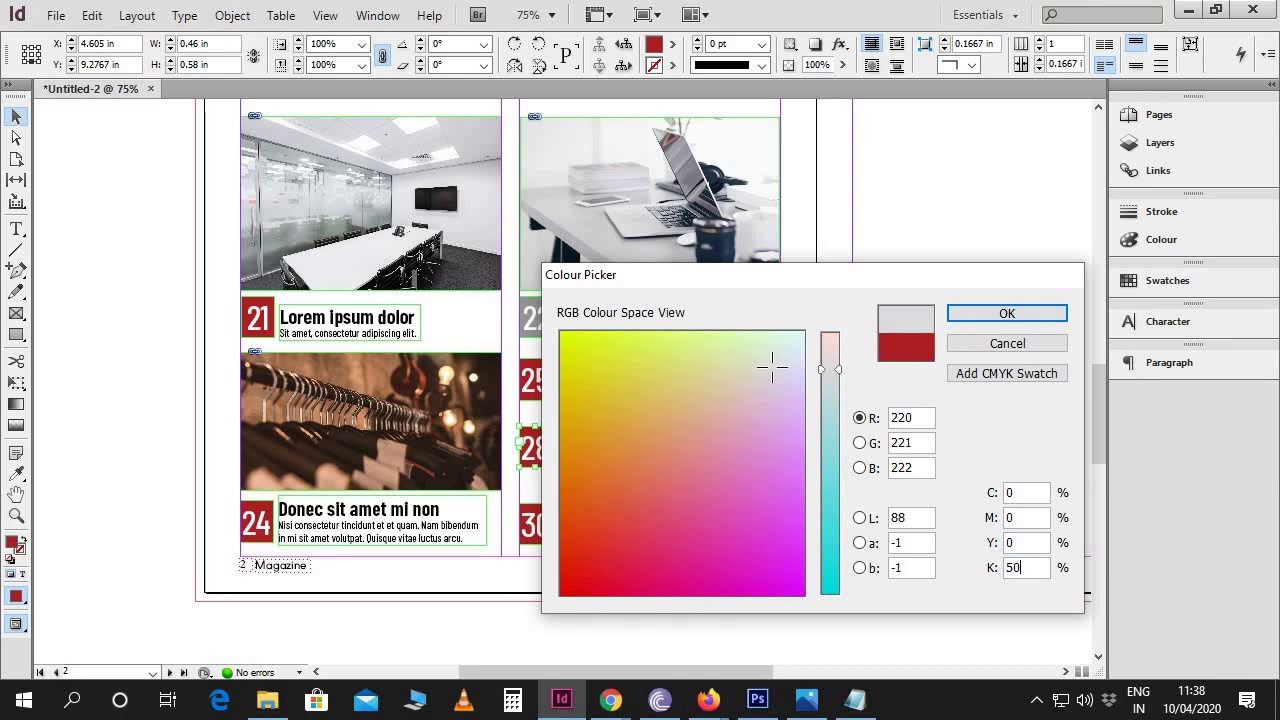
key(Return)
click(832, 434)
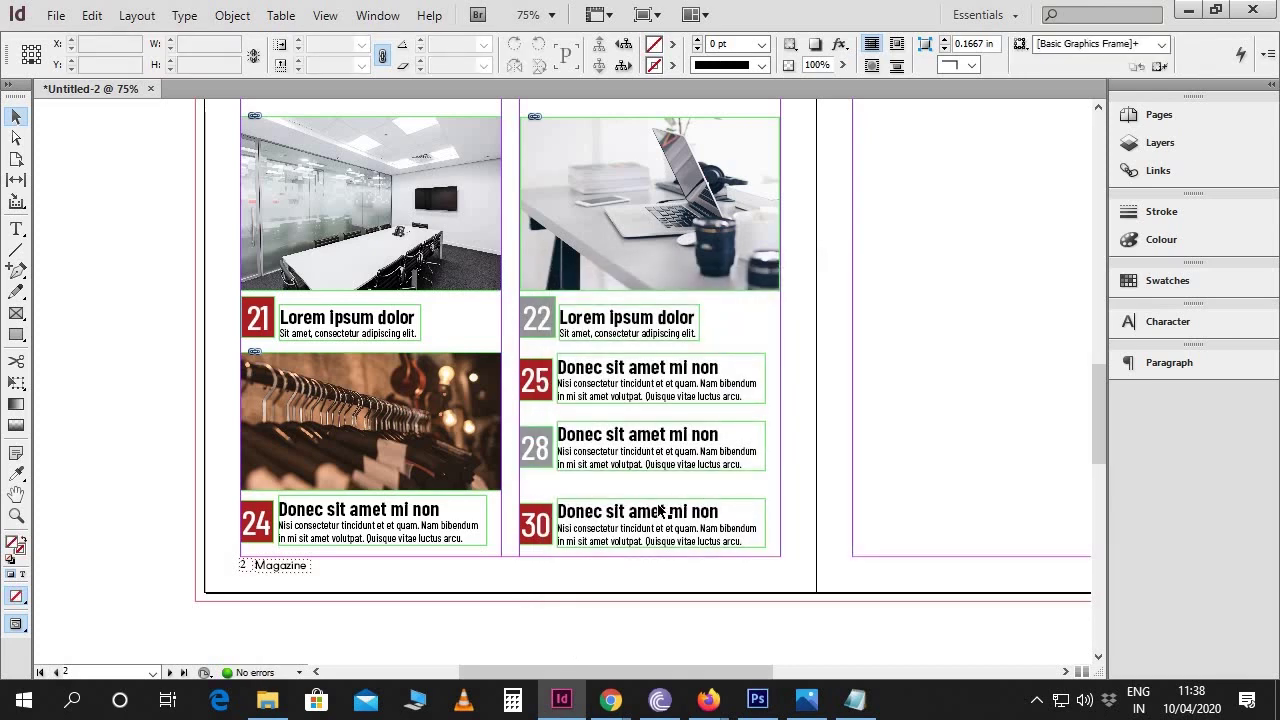
Nudge the 25 and 28 entries down together to even out the right column's spacing, and preview the whole page
key(ctrl+equal)
drag(713, 497, 663, 407)
drag(839, 275, 460, 414)
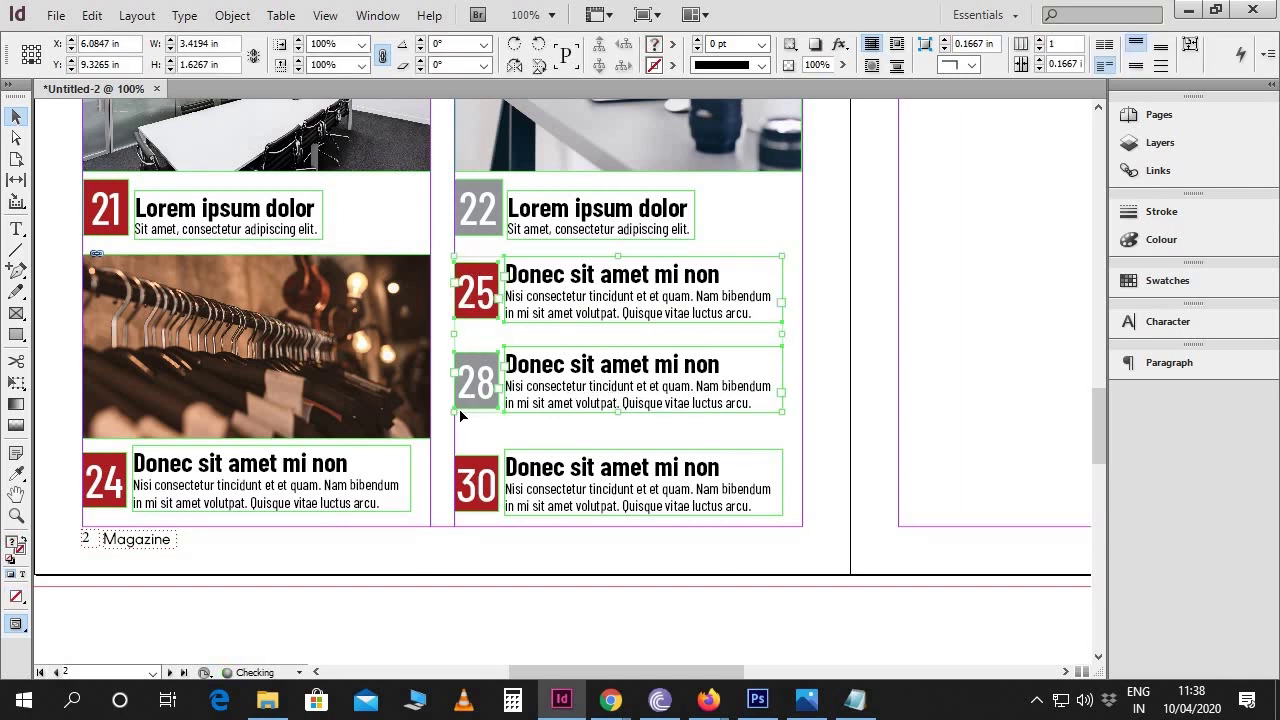
key(Down)
key(Down)
key(Down)
key(Down)
key(Down)
key(Down)
key(Down)
key(Down)
key(Down)
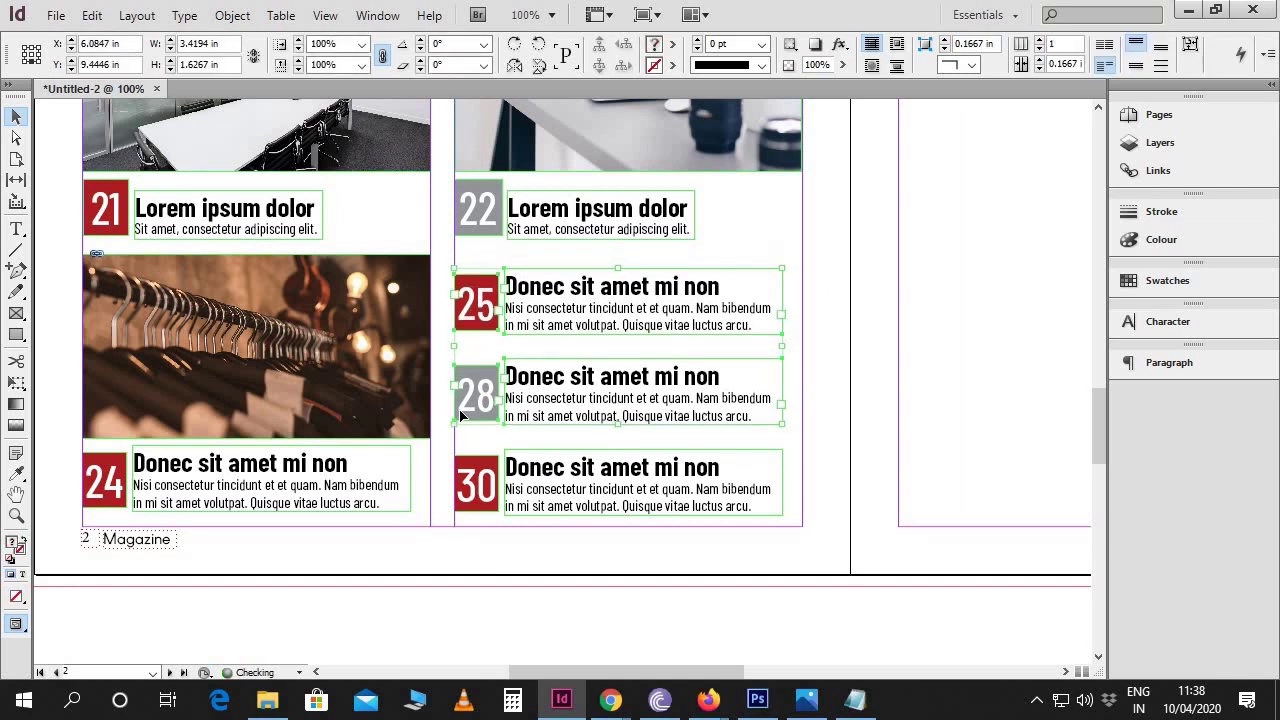
click(870, 451)
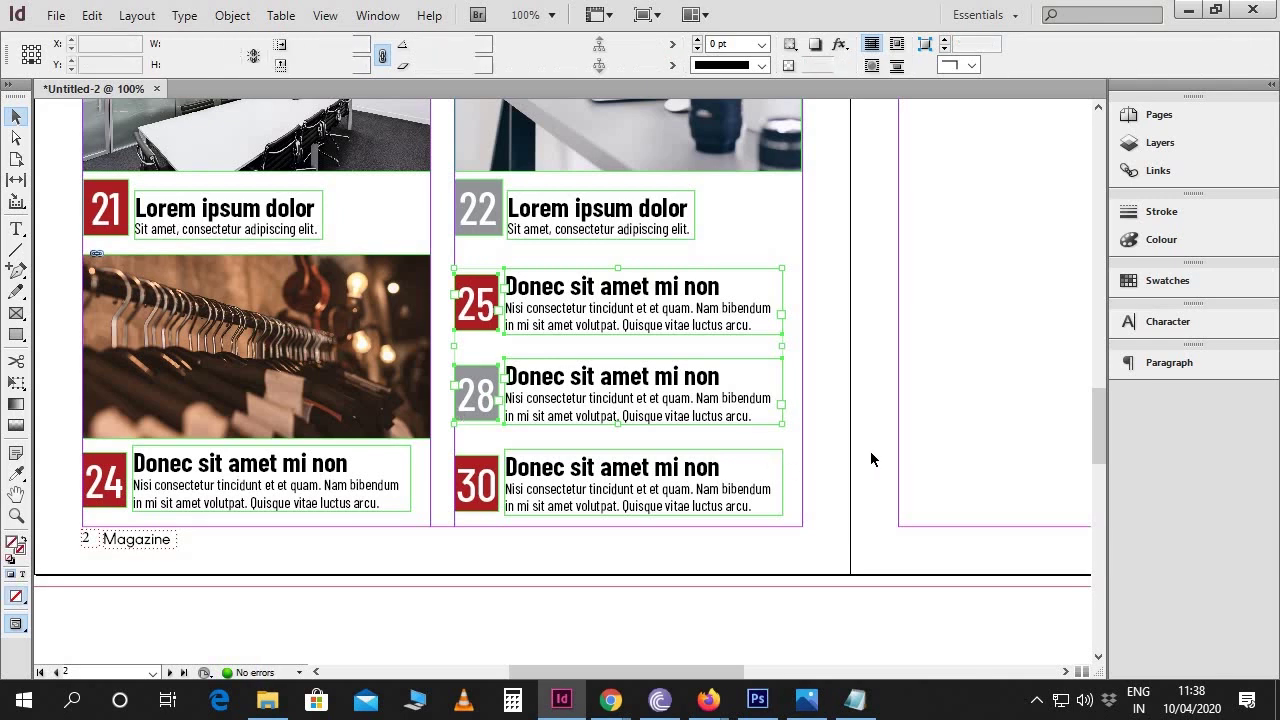
key(w)
key(ctrl+minus)
scroll(755, 436, up, 4)
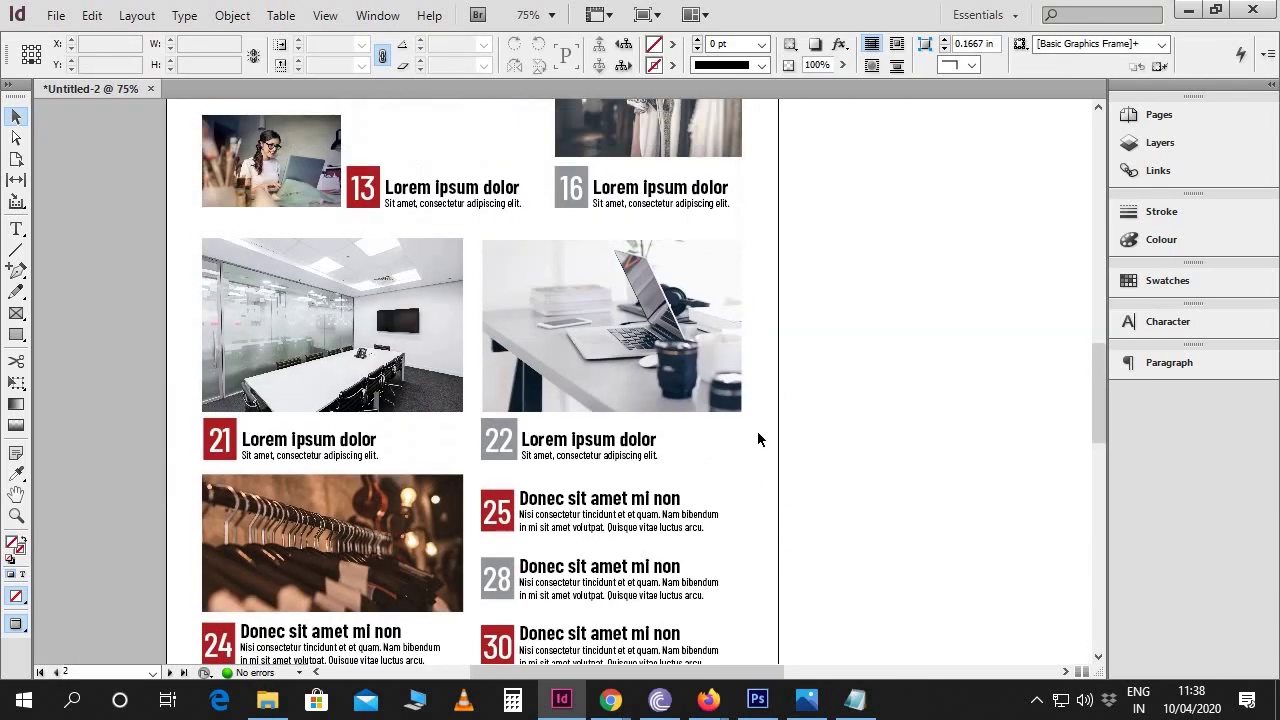
key(ctrl+minus)
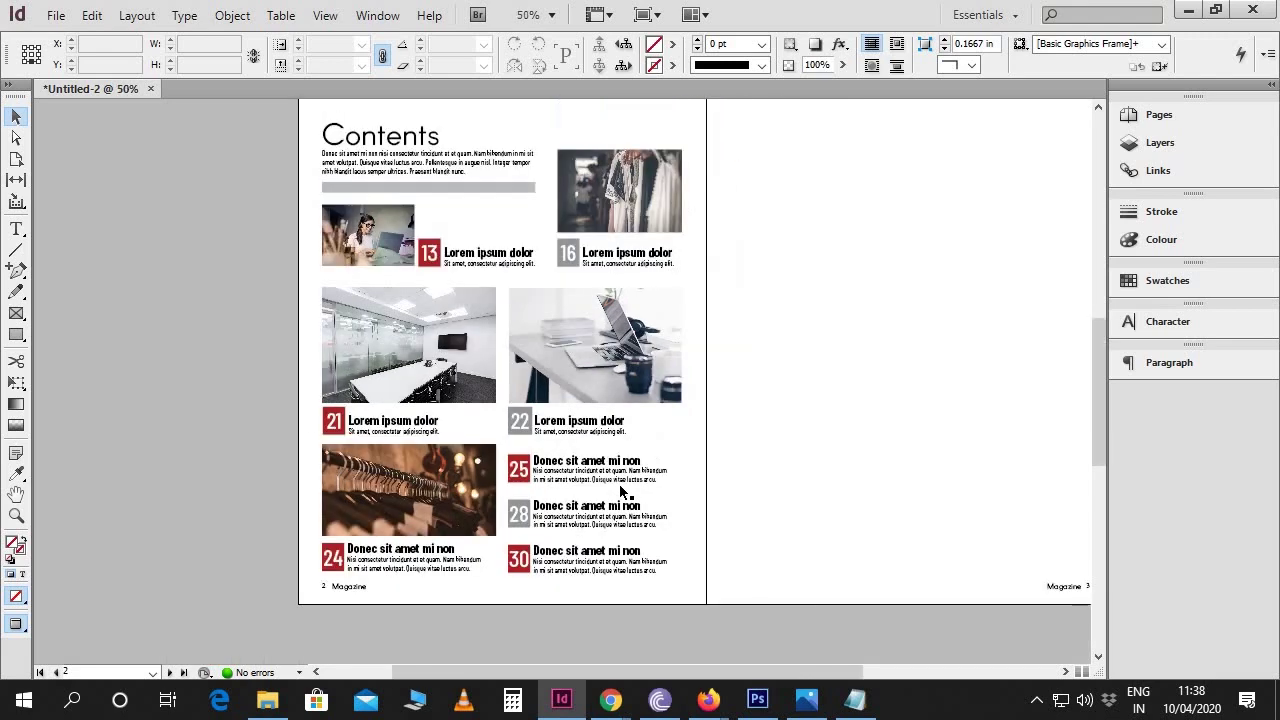
scroll(708, 449, up, 1)
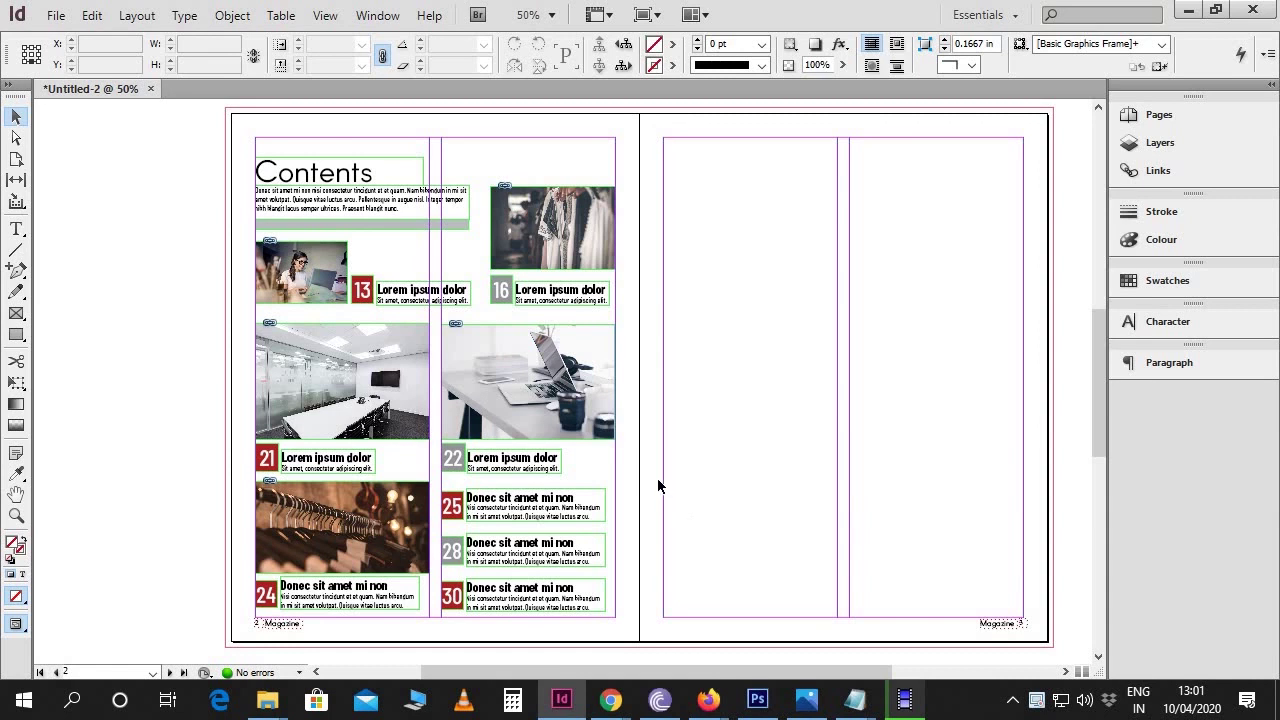
Save the document as Magazine in the Magazine folder, in InDesign CS6 document format
click(55, 15)
click(113, 181)
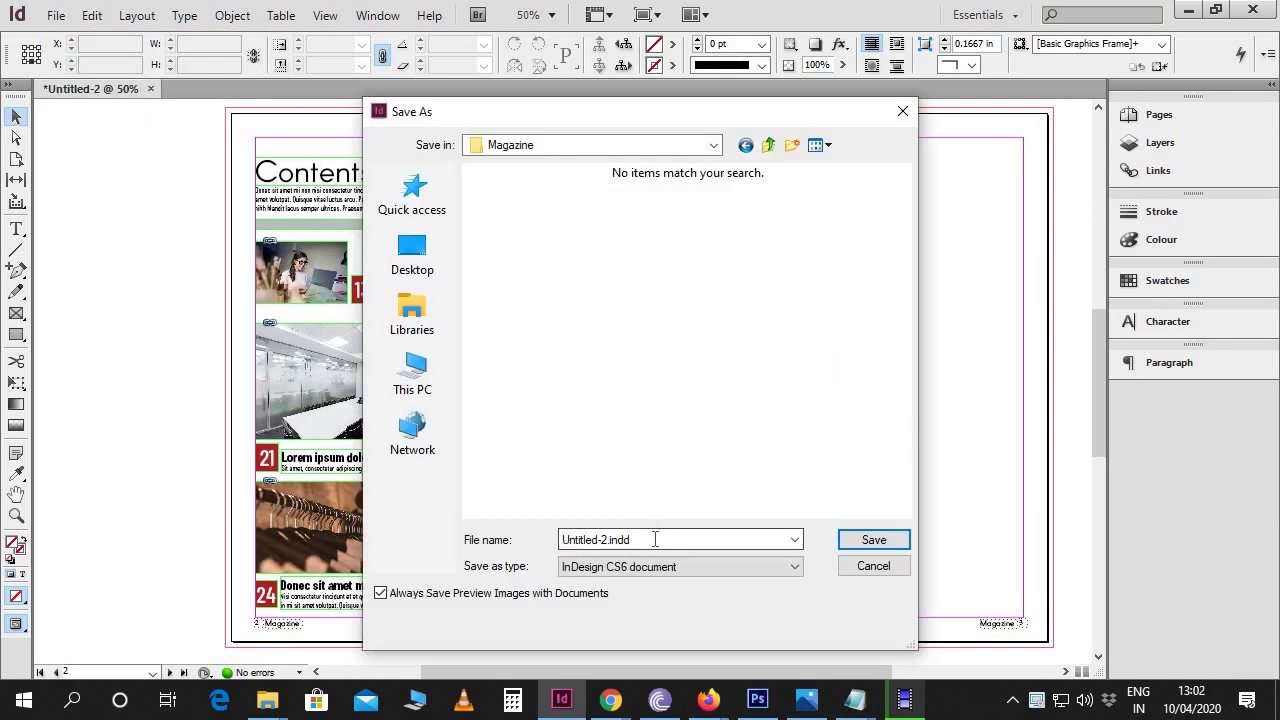
click(655, 539)
text(Magazine)
click(845, 546)
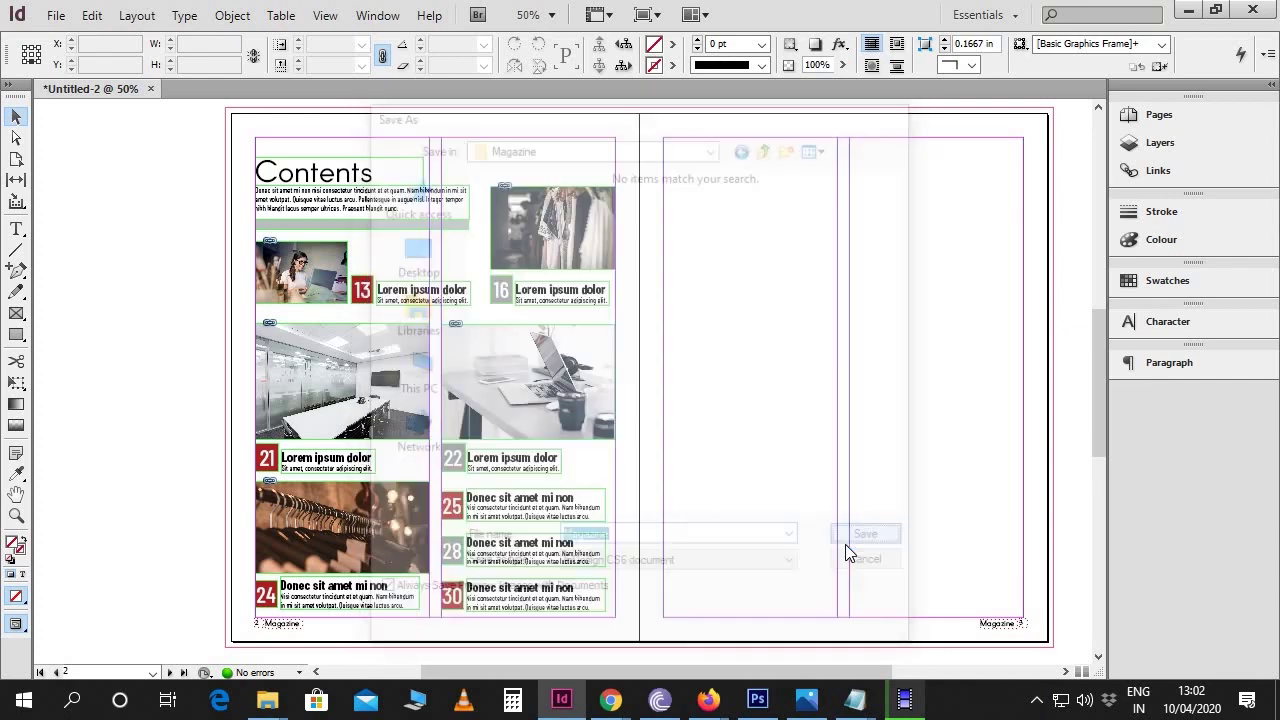